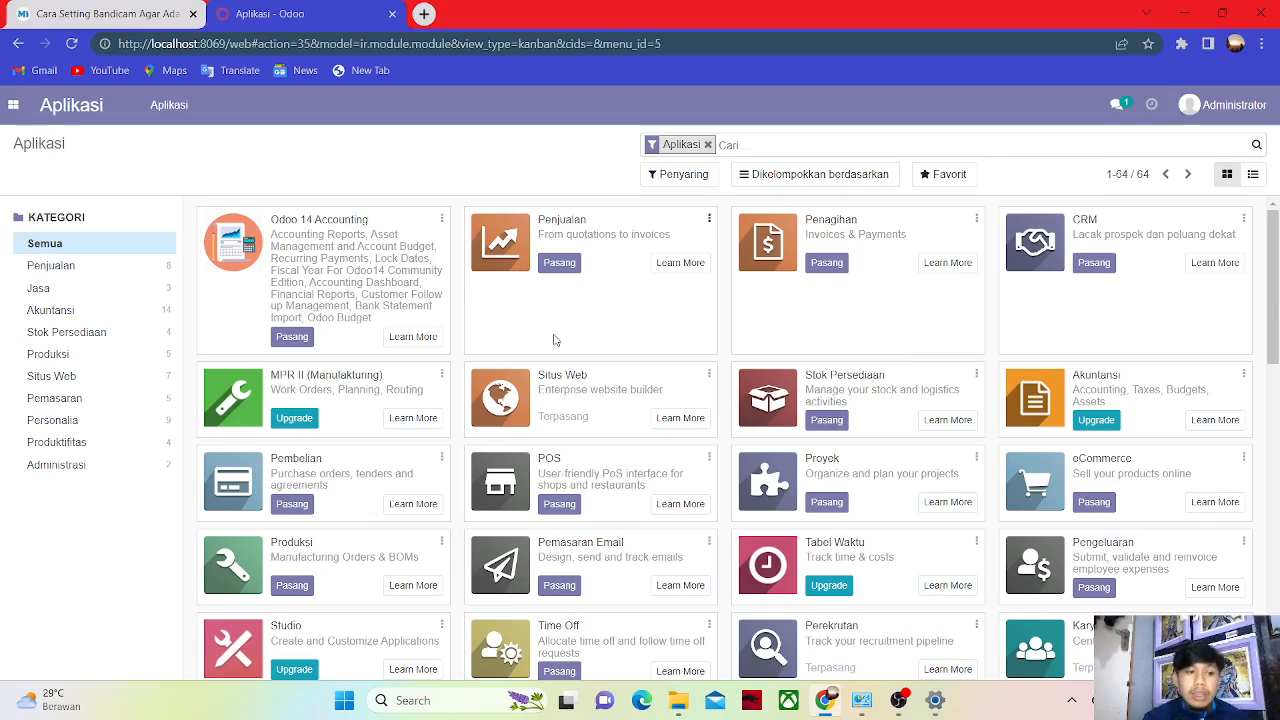
Open the Recruitment (Perekrutan) app from the apps menu to see its job positions.
click(13, 105)
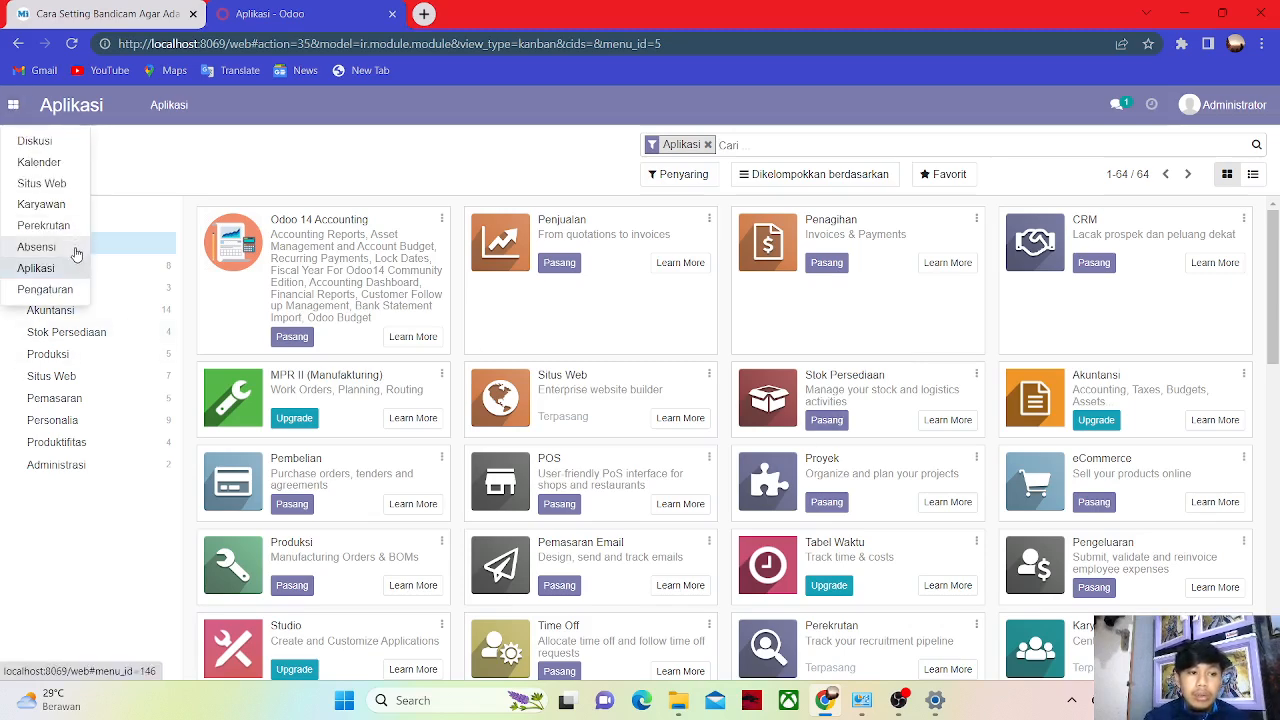
click(47, 224)
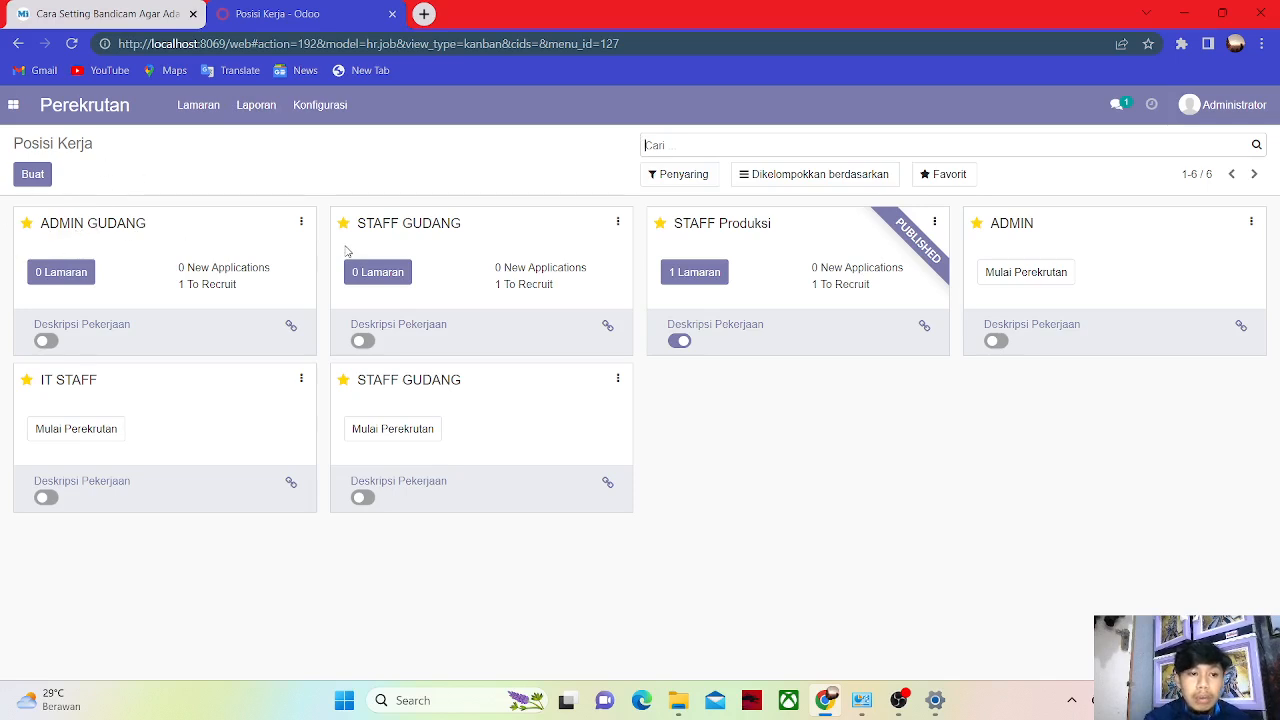
Edit the ADMIN GUDANG position and go to its public website job page.
click(301, 224)
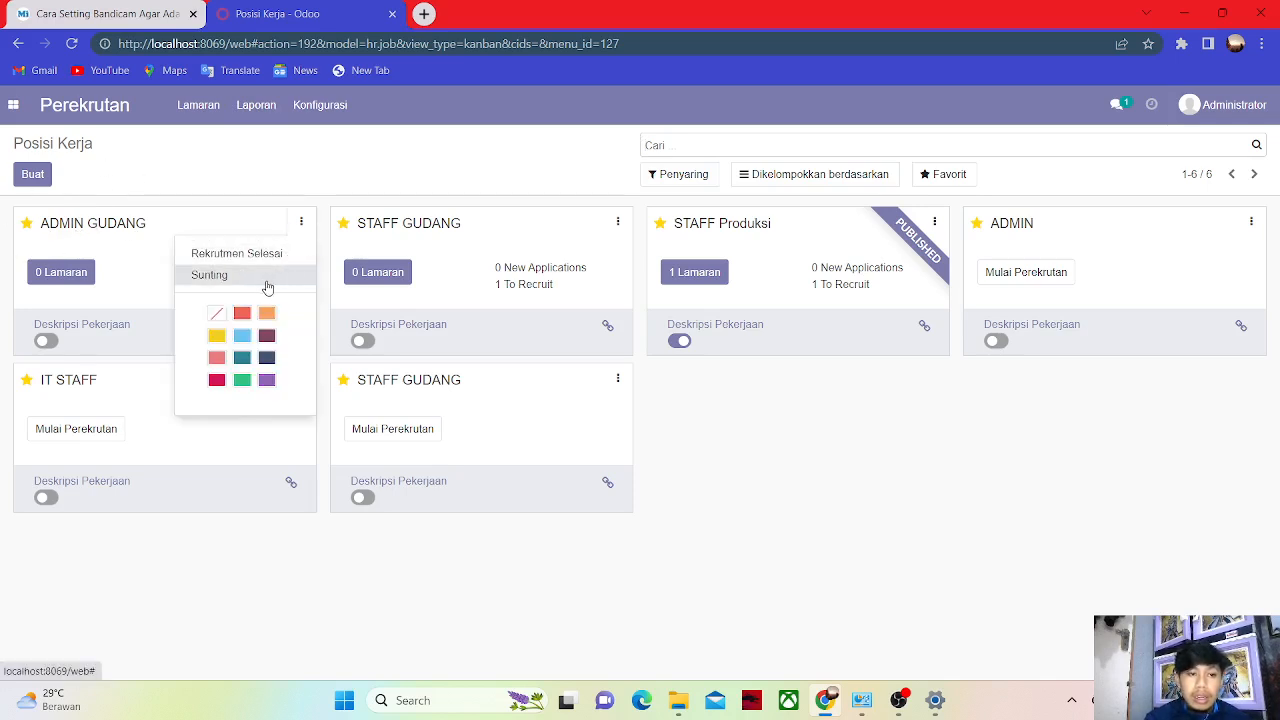
click(252, 277)
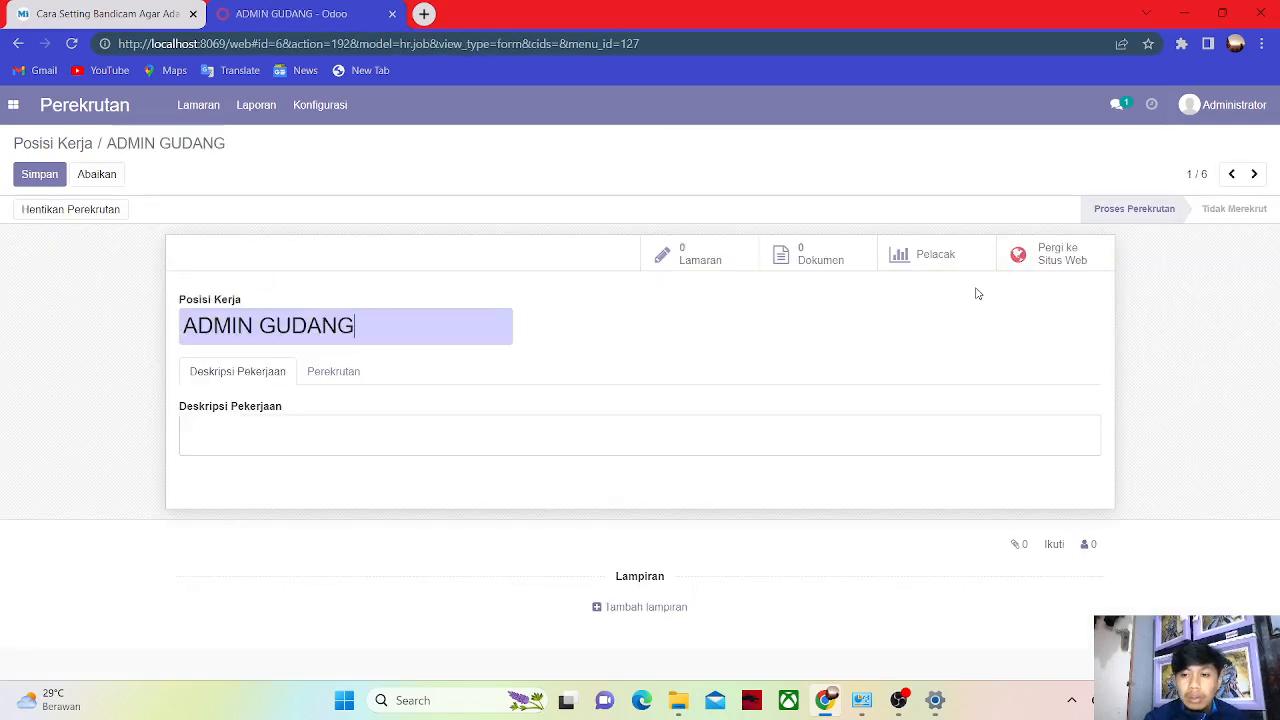
click(1037, 263)
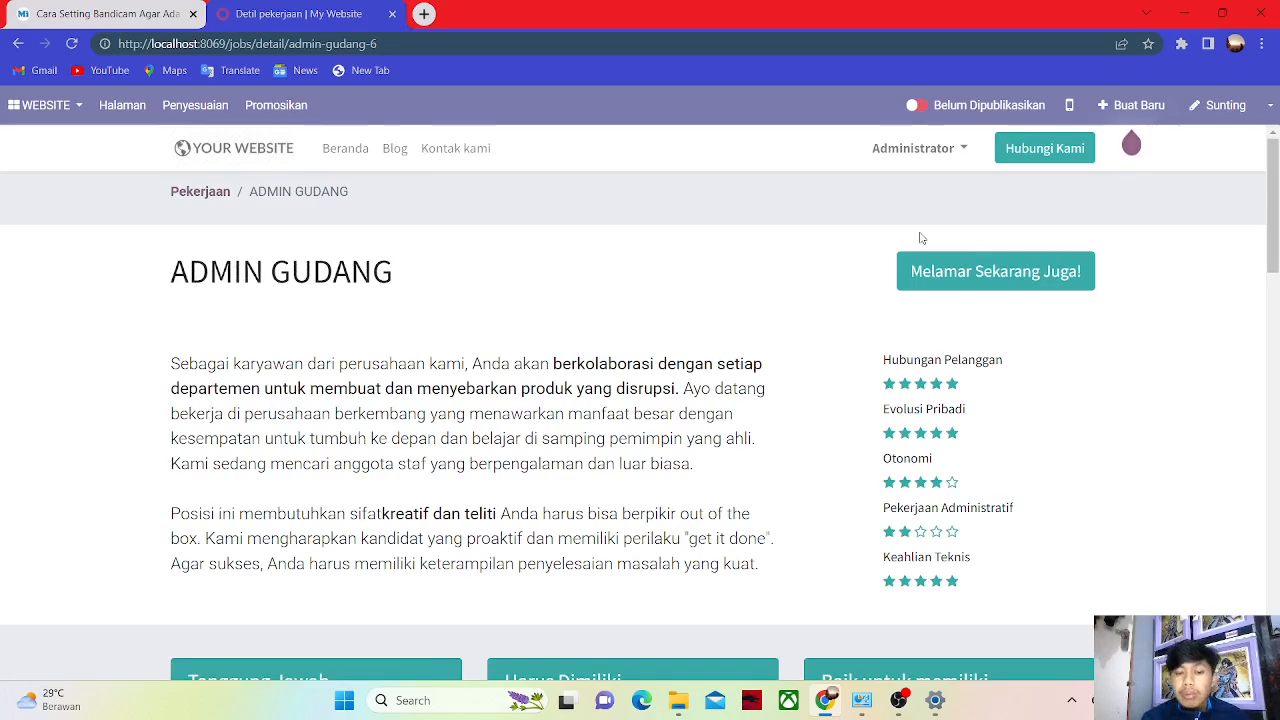
Add 'Kualifikasi' and 'Minimal lulusan D3' lines above the ADMIN GUDANG job description.
click(1216, 104)
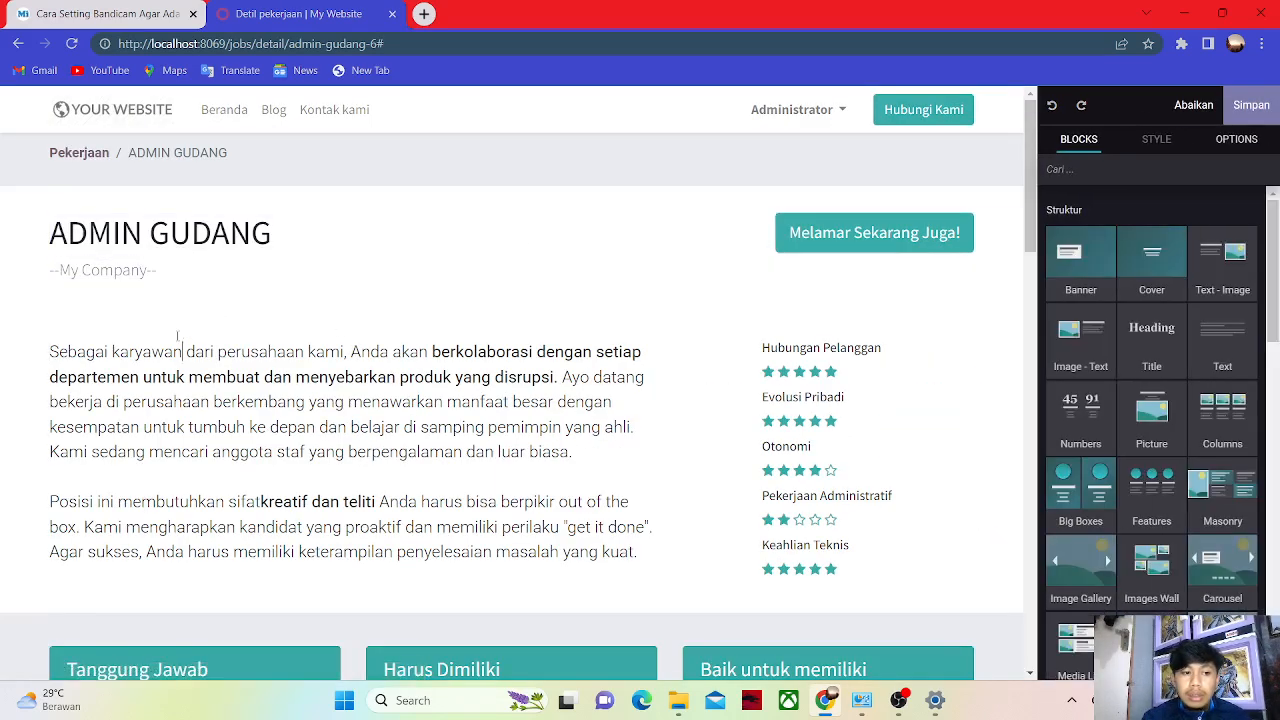
click(184, 352)
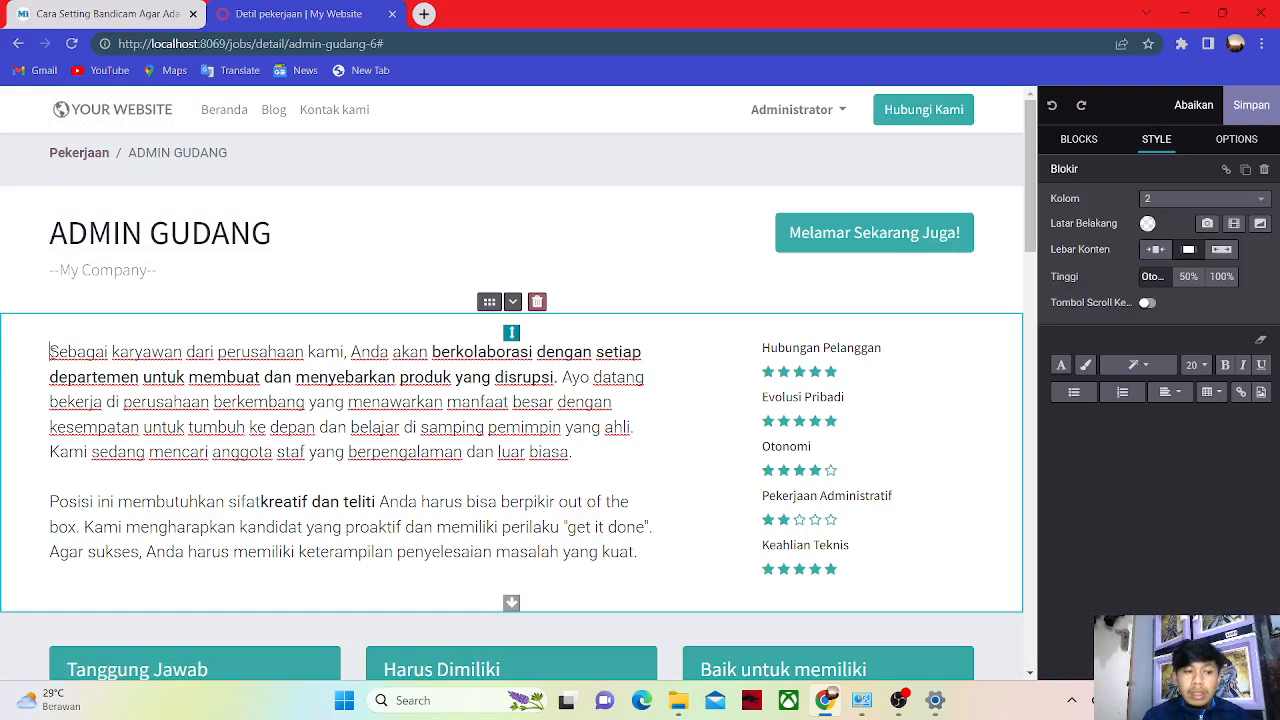
key(Return)
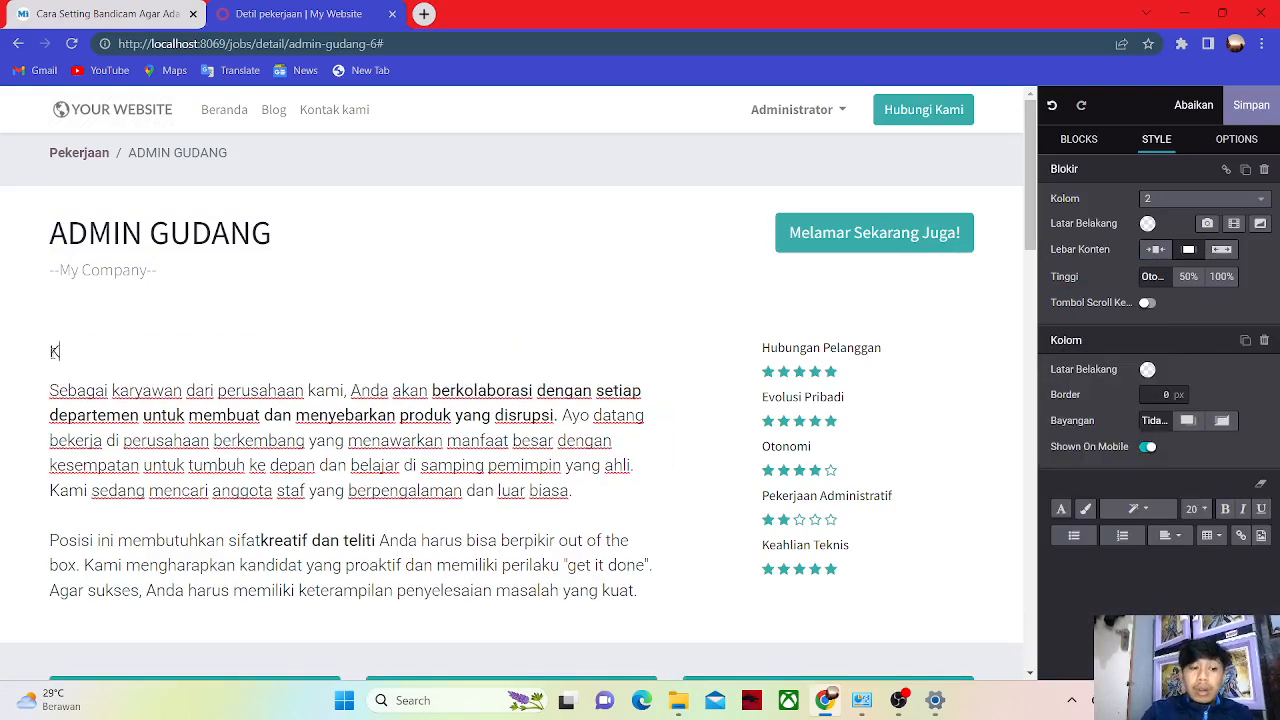
text(Kualifikasi)
key(Return)
text(Minimal)
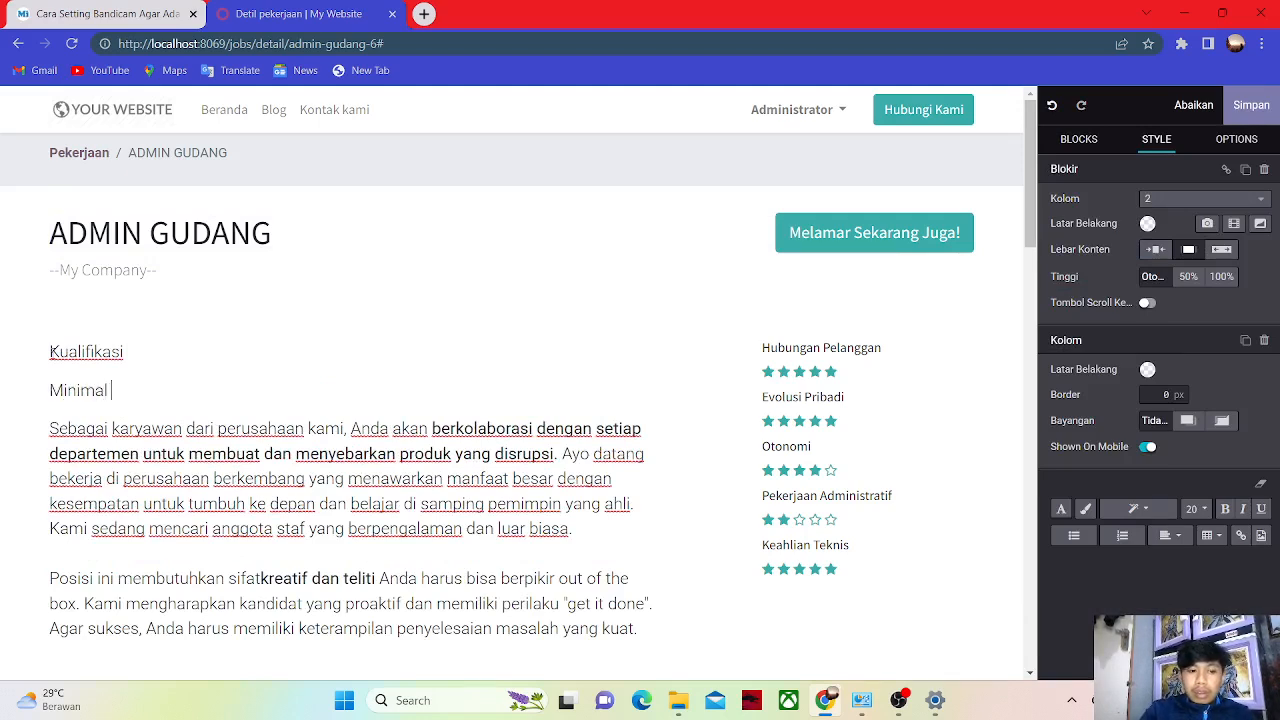
text( lulusan )
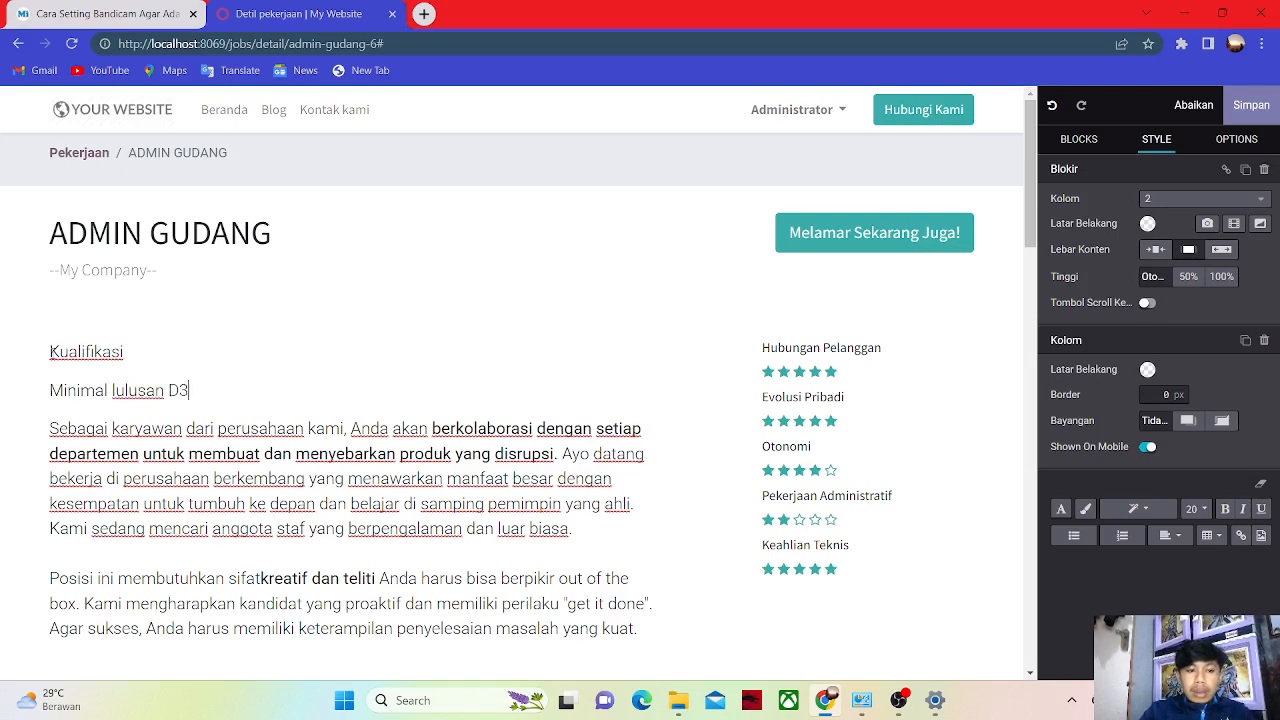
text(D3)
Add the line 'menguasai microsoft word dan excel' and save the job page.
key(Return)
text(meng)
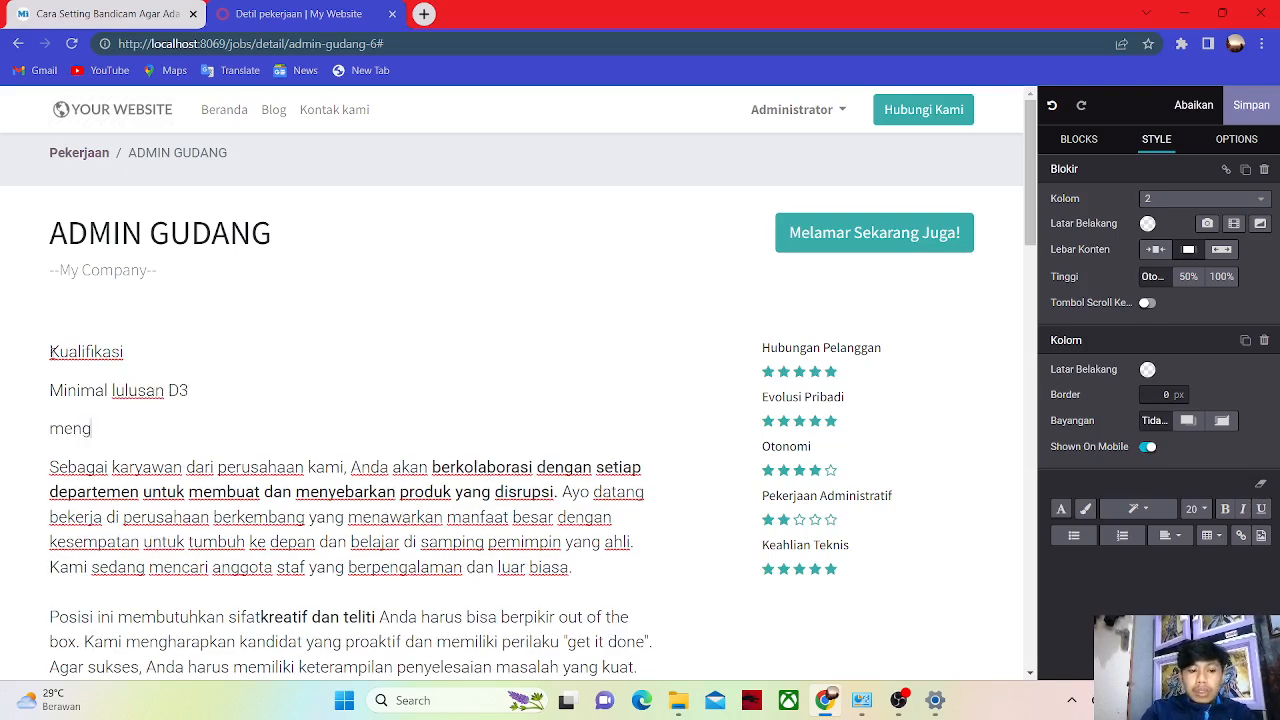
text(usah)
key(BackSpace)
key(BackSpace)
key(BackSpace)
text(asai )
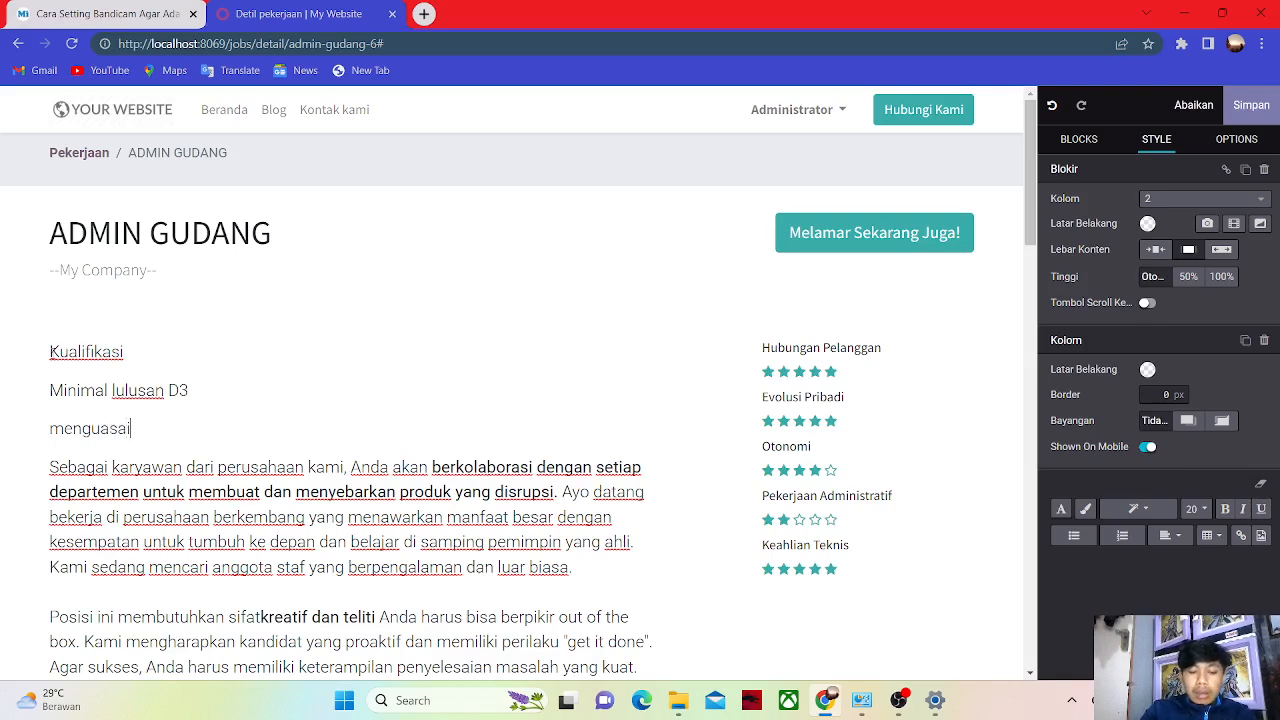
text(m)
text(icri)
key(BackSpace)
text(o)
key(BackSpace)
key(BackSpace)
key(BackSpace)
text(osoft word dan excel)
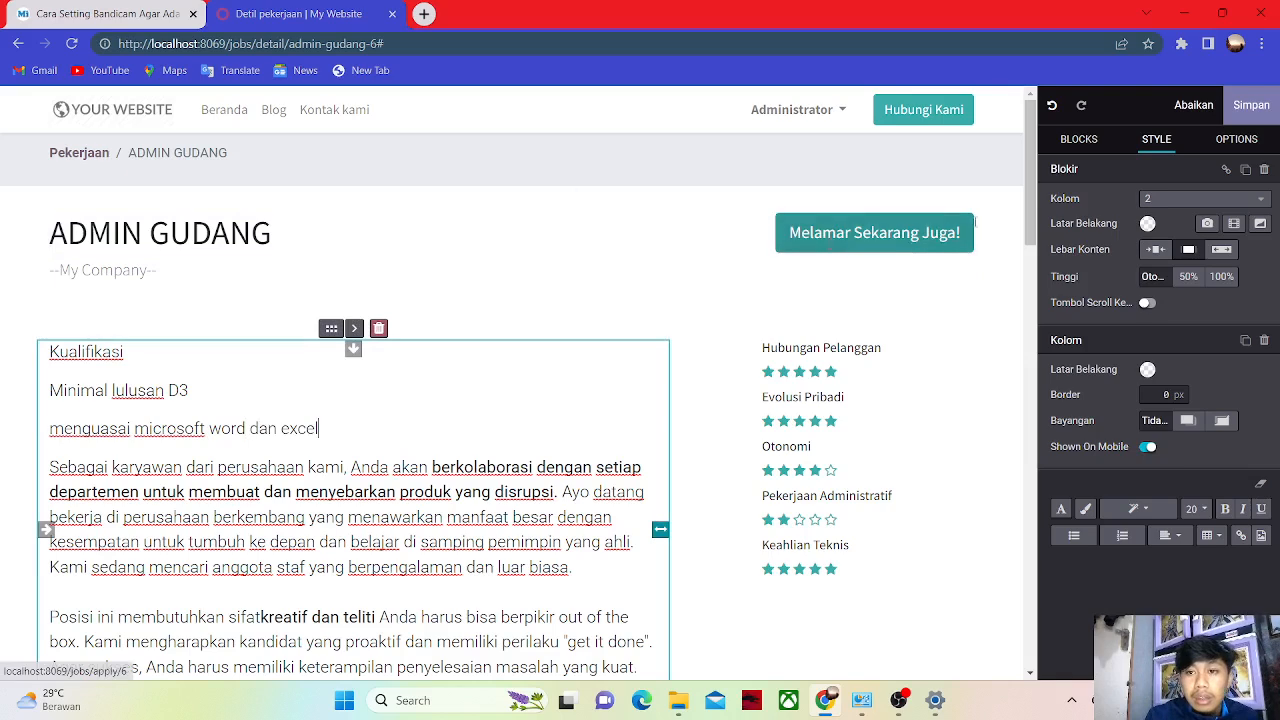
click(1237, 105)
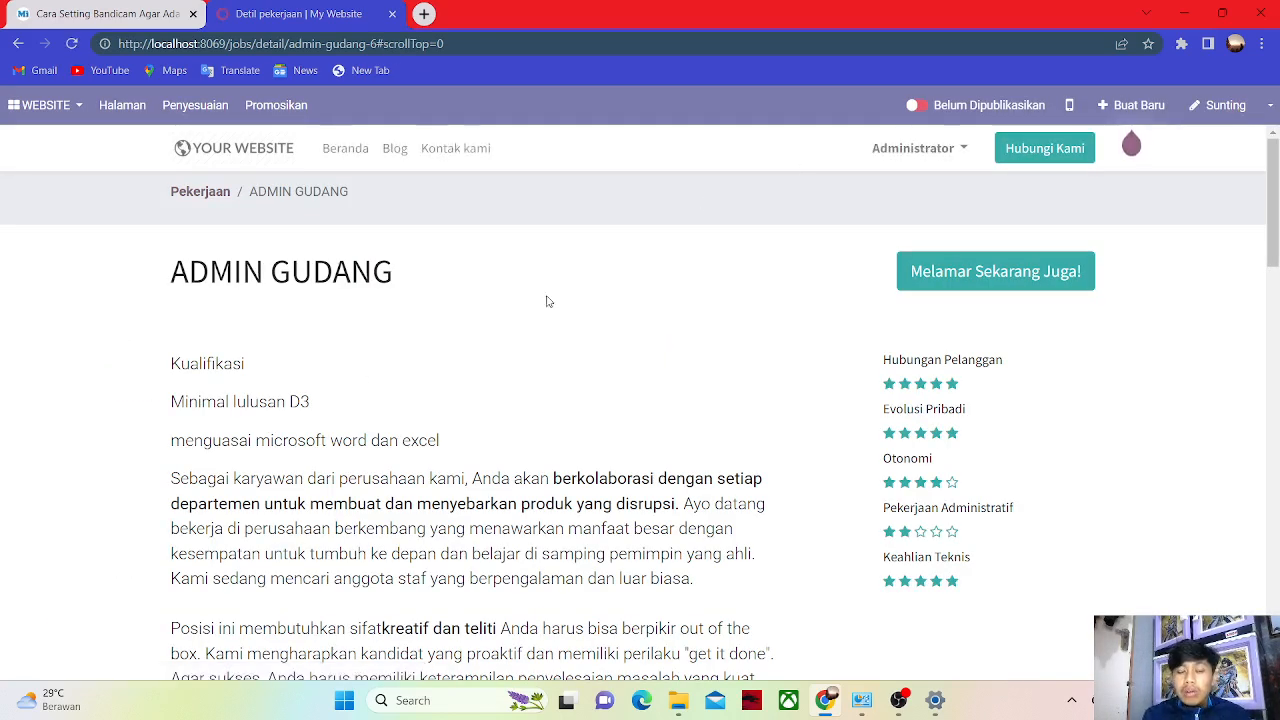
Publish the ADMIN GUDANG job posting and open its 'Melamar Sekarang Juga!' application form.
click(918, 106)
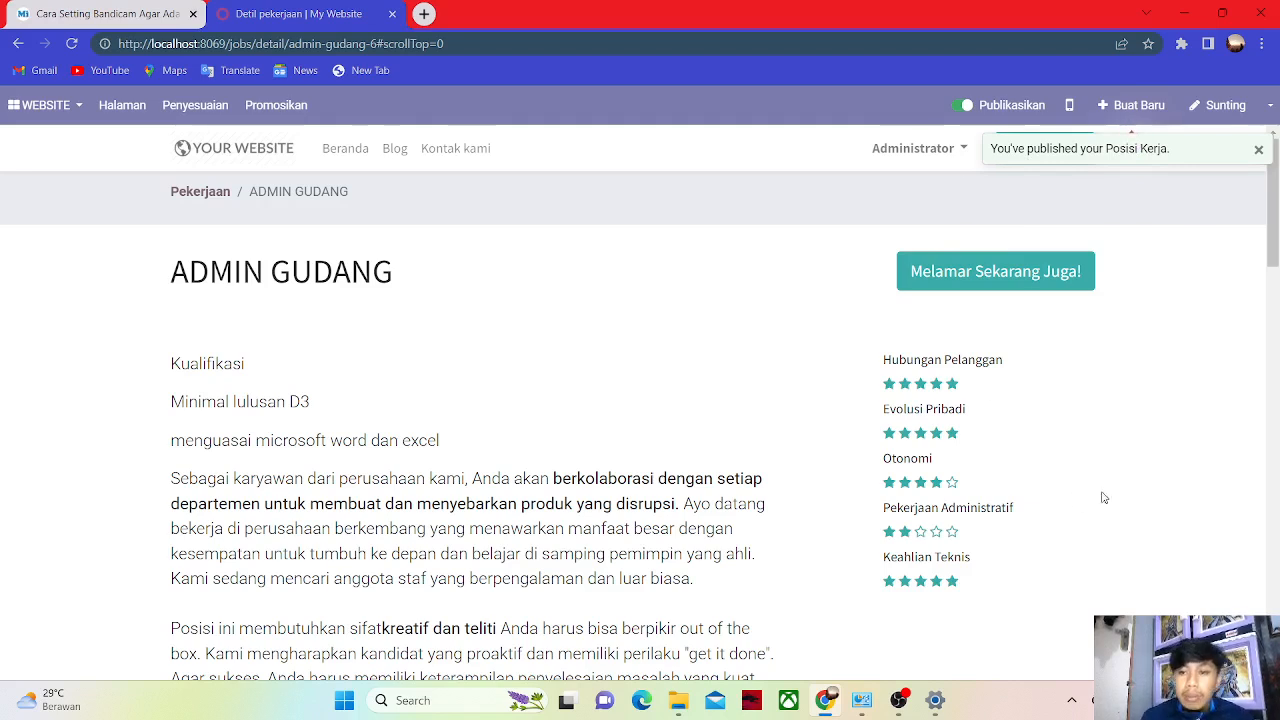
click(977, 282)
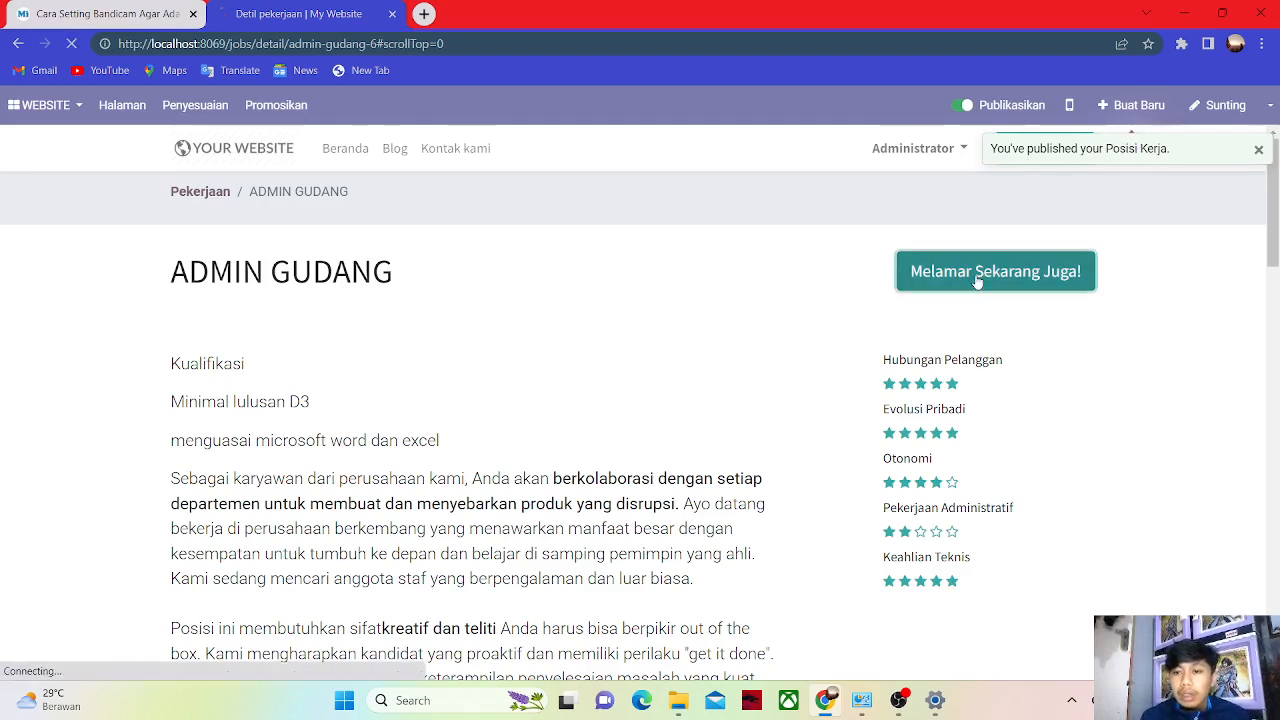
Enter the applicant's full name, e-mail, phone and intro 'pekerja keras dan tekun'.
click(503, 288)
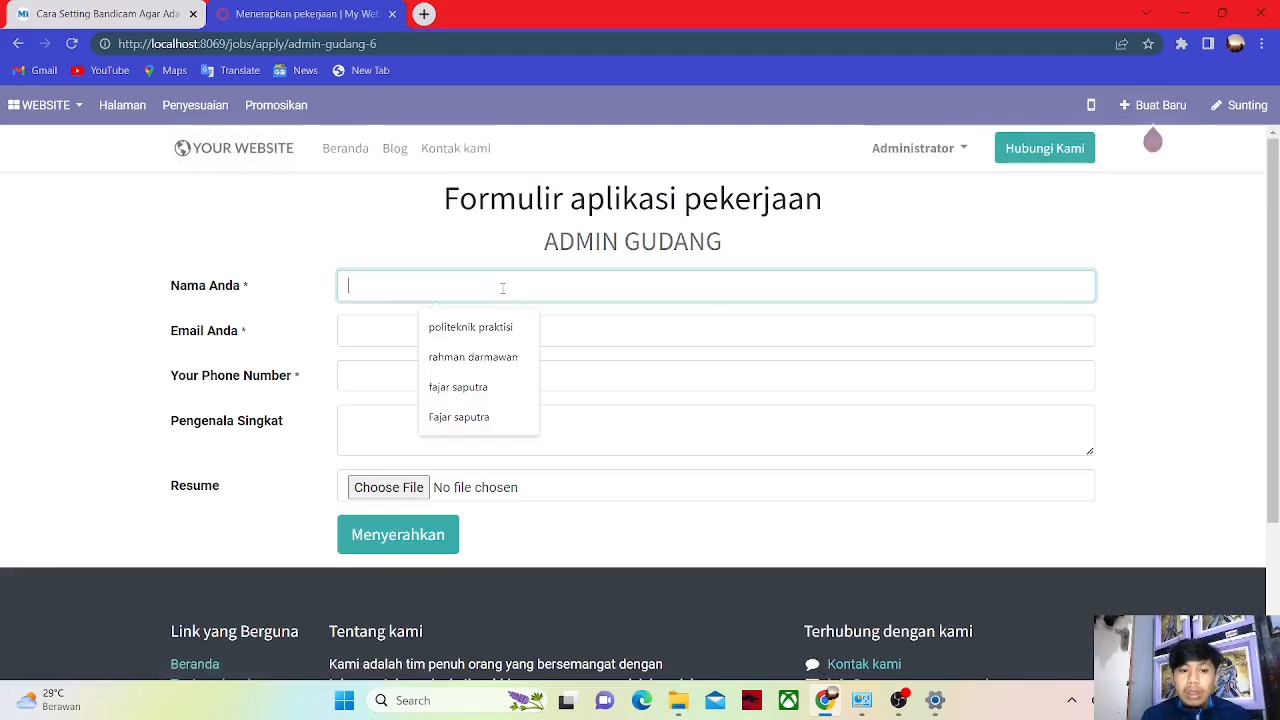
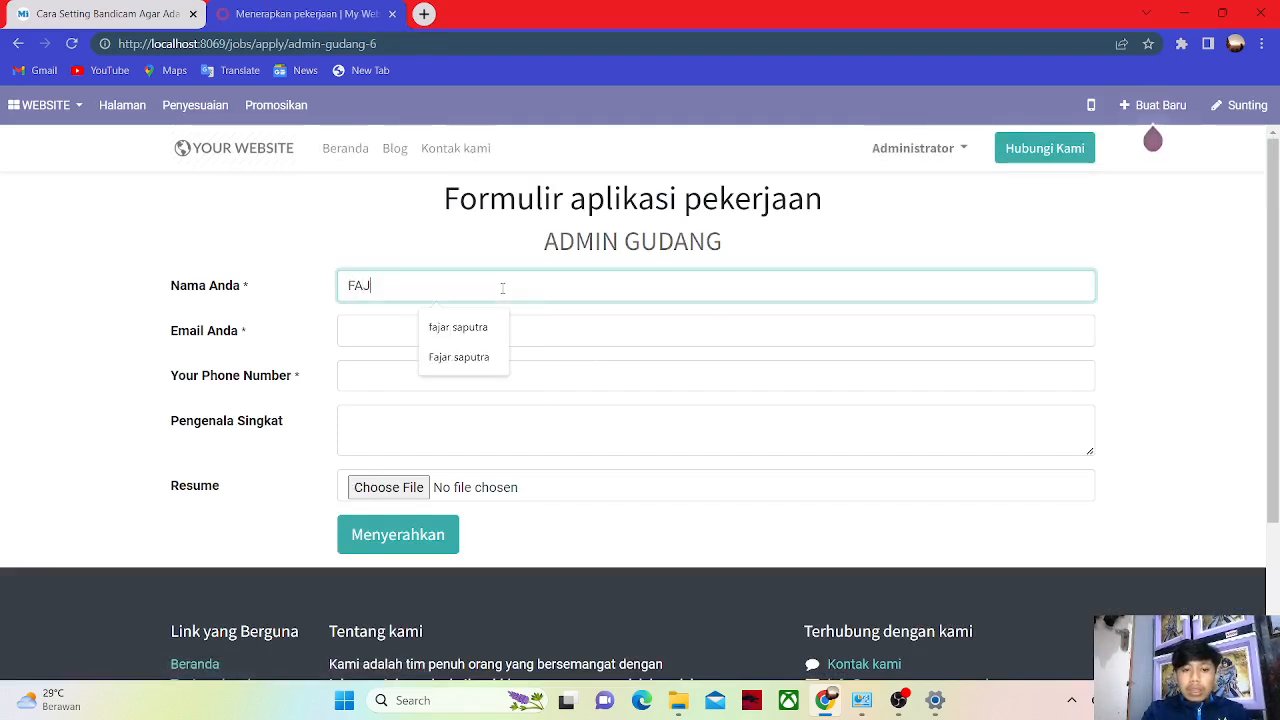
click(374, 326)
click(464, 372)
click(422, 378)
click(440, 418)
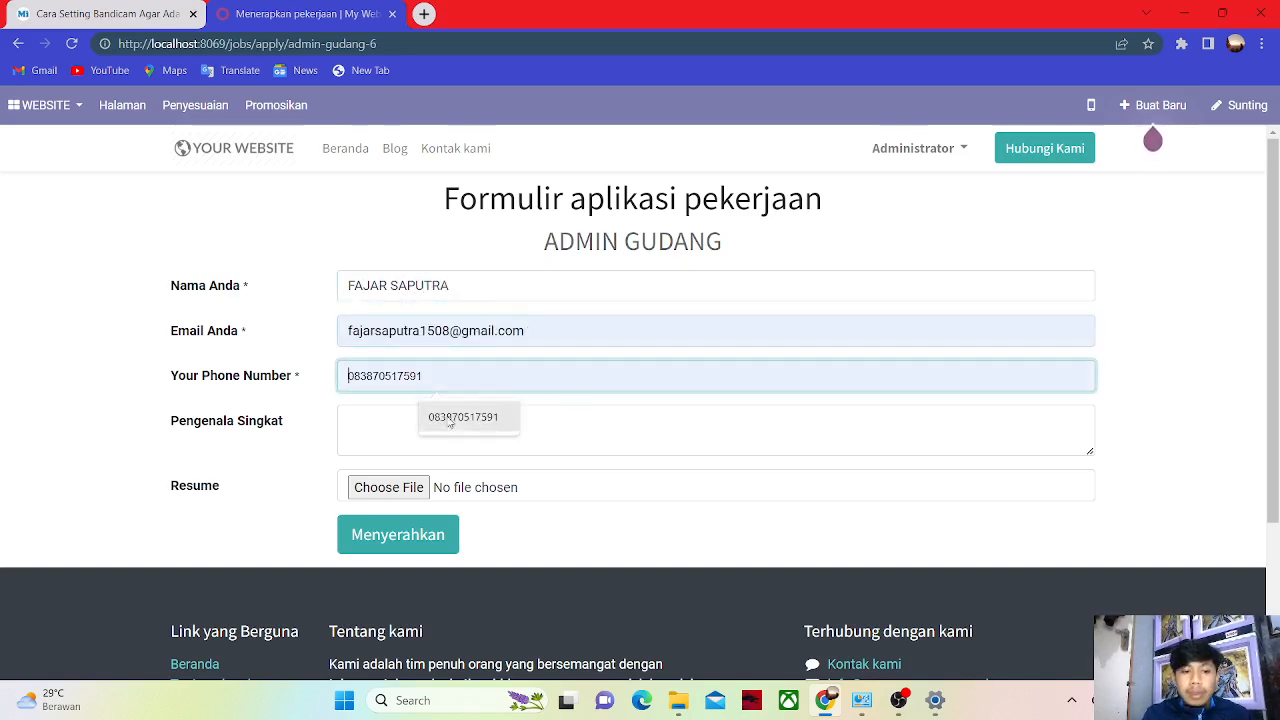
click(429, 429)
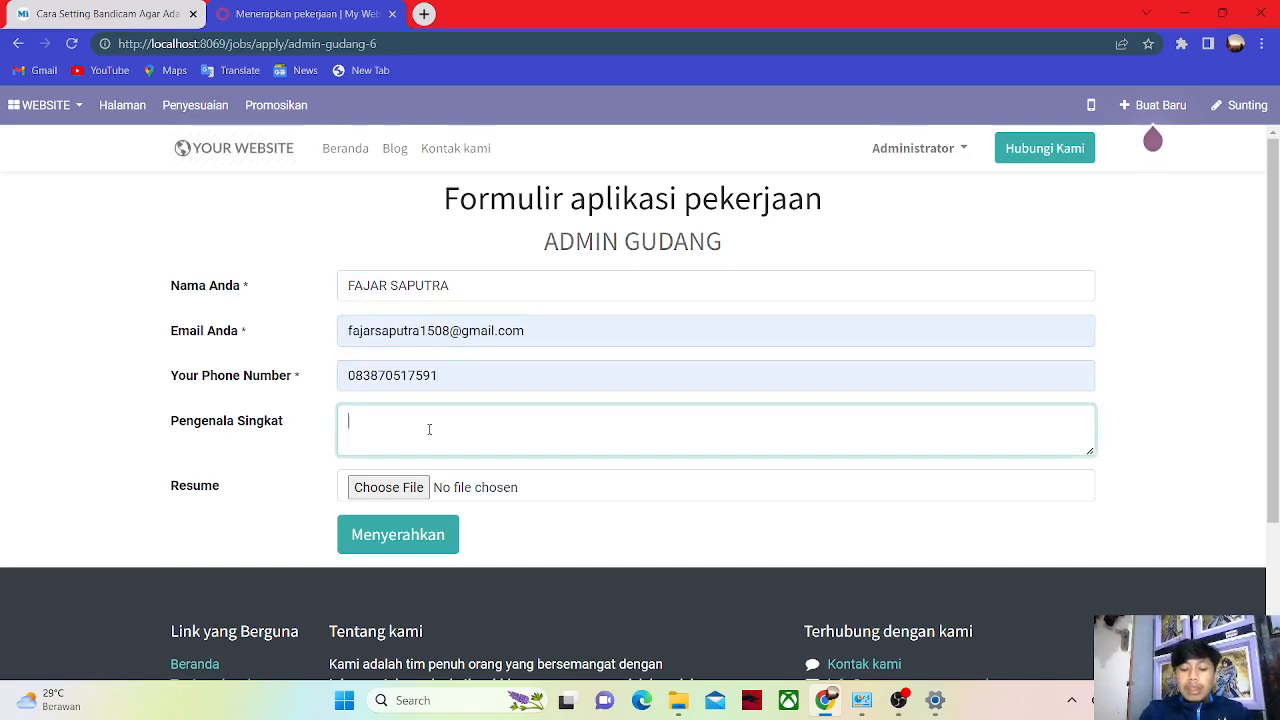
text(Saya adala )
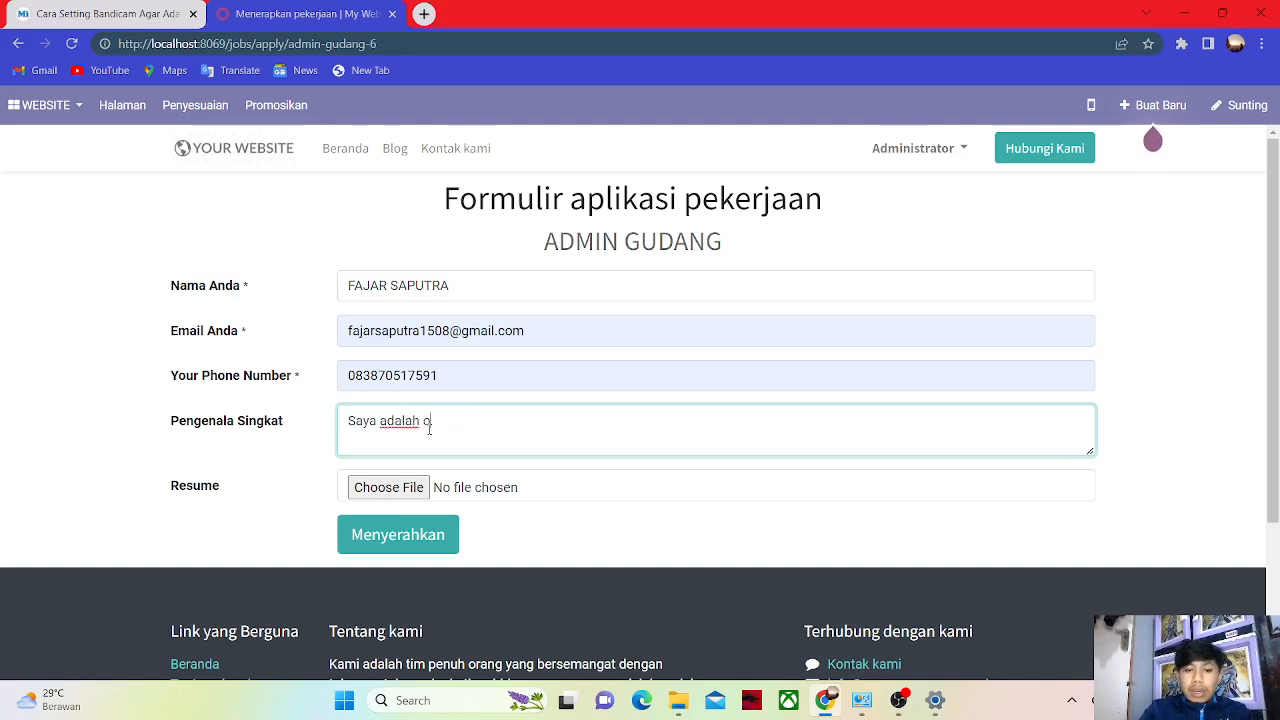
text( pekerja keras dan tekun)
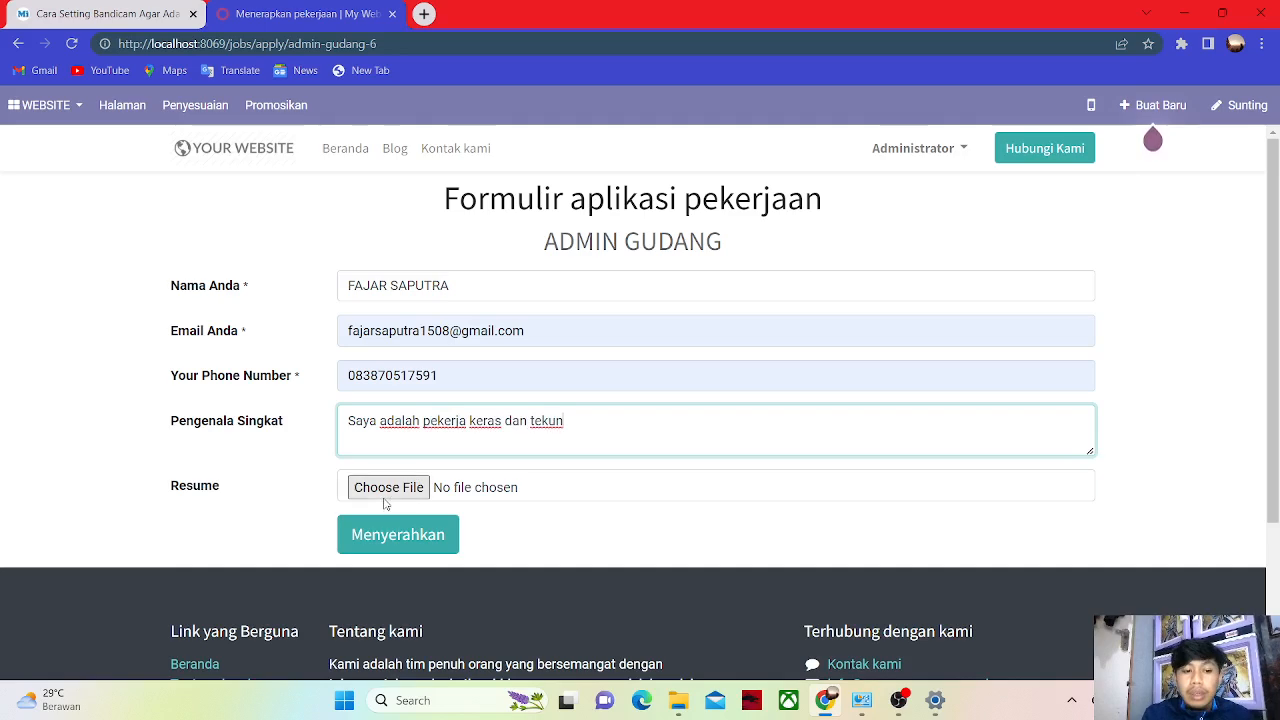
Attach cv.jpg as the resume and submit the application.
click(390, 490)
click(1128, 150)
click(1142, 655)
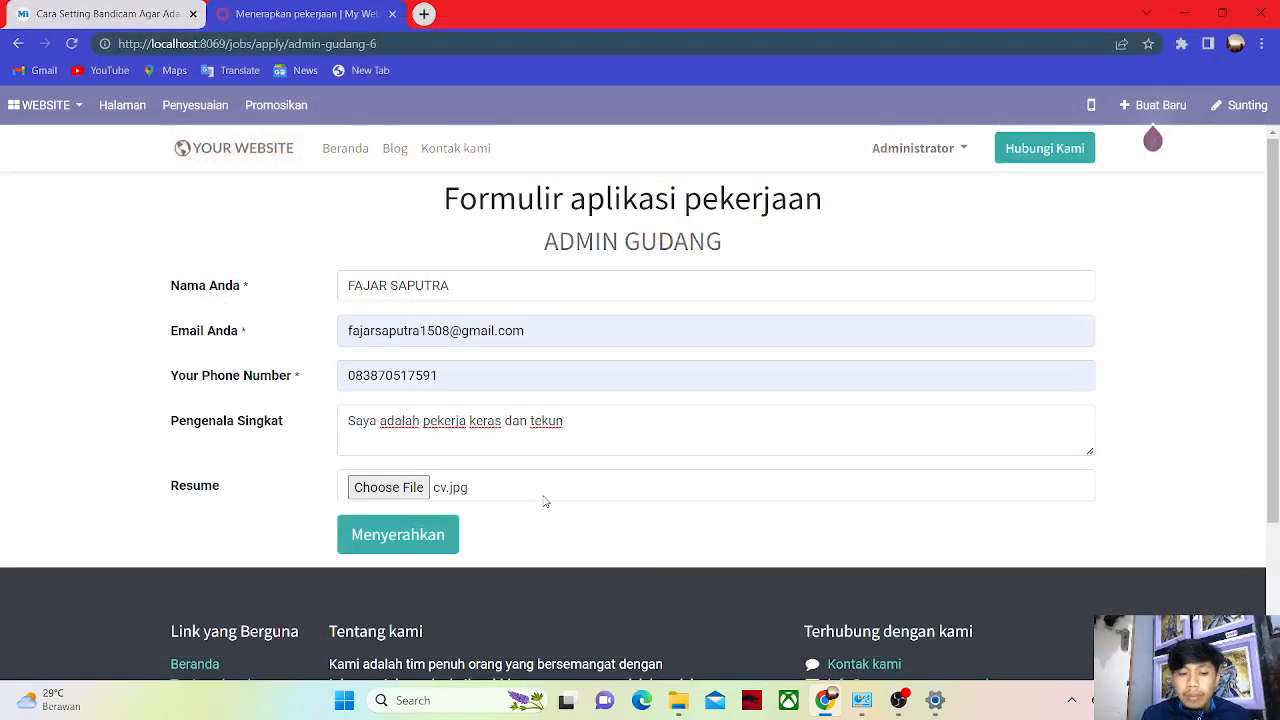
click(399, 534)
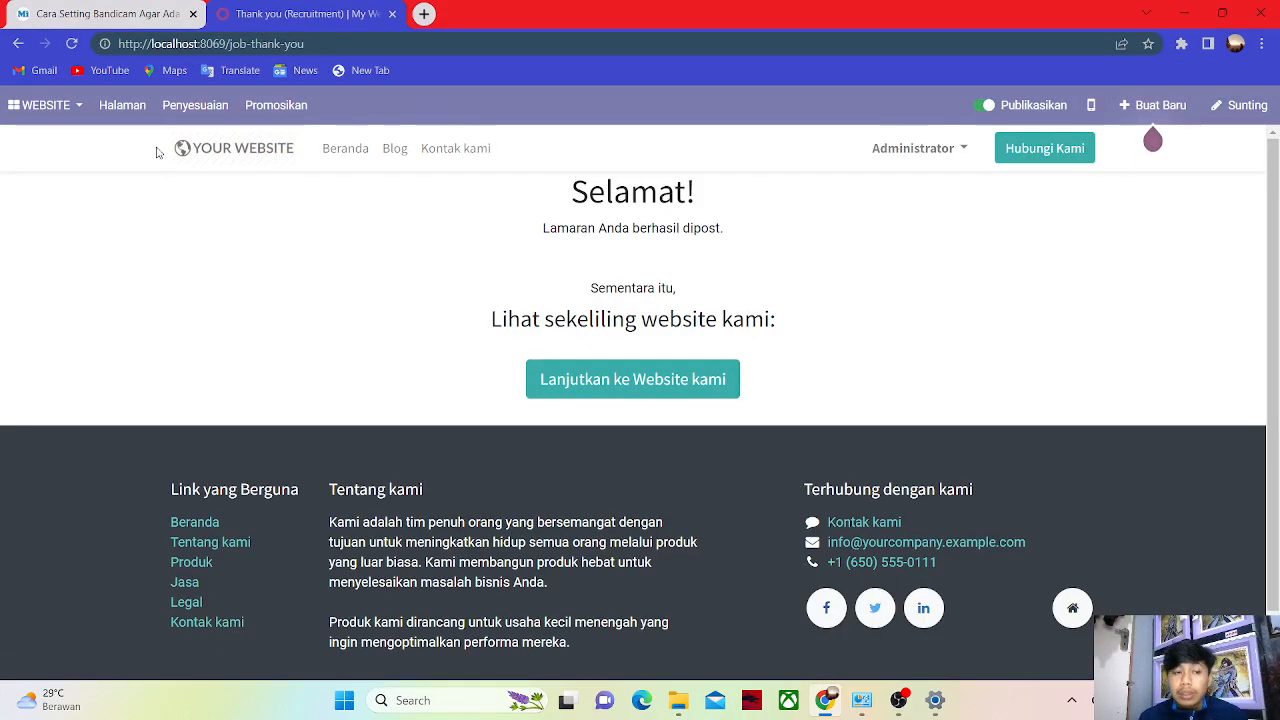
Open the ADMIN GUDANG applicant and choose Jadwalkan Wawancara to reach the meetings calendar.
click(34, 118)
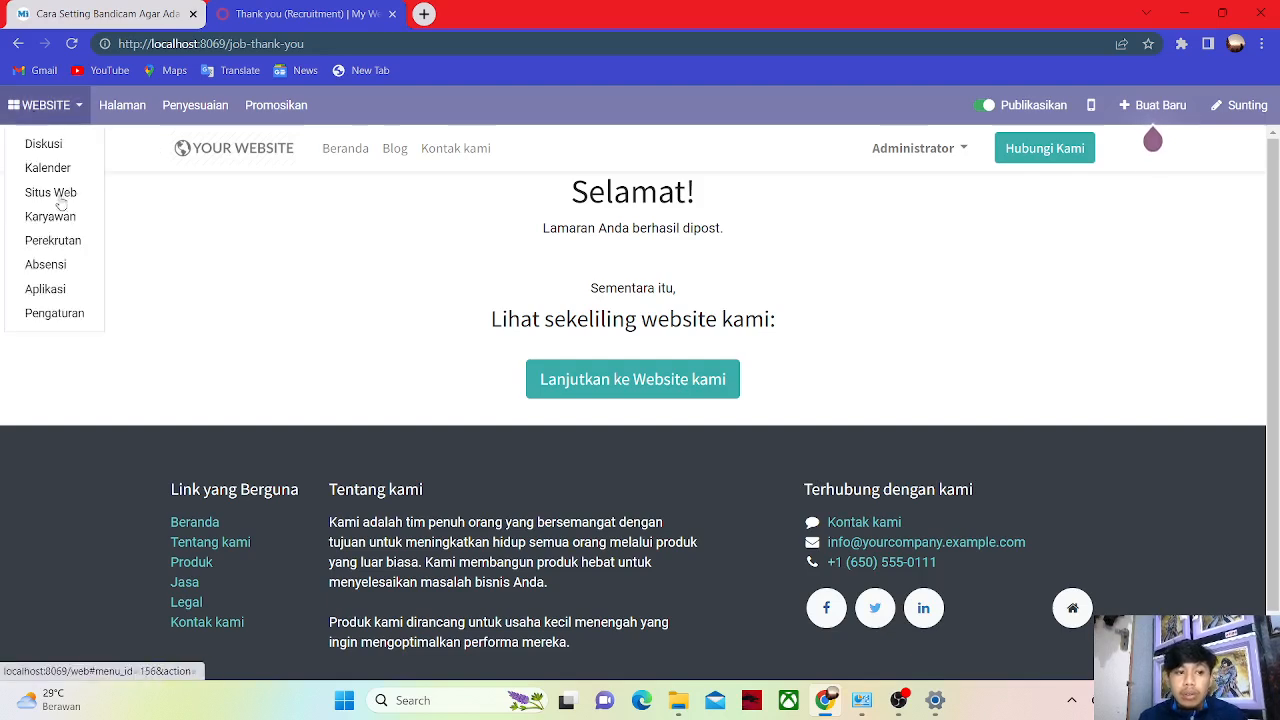
click(72, 250)
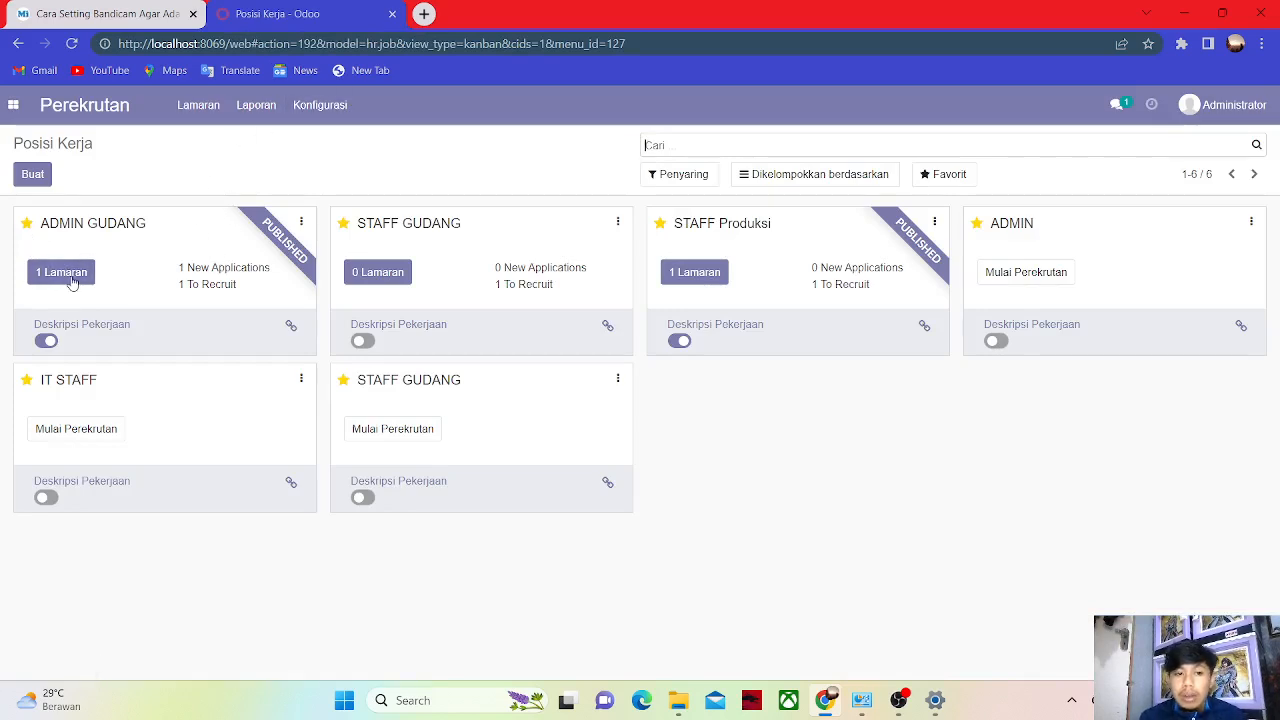
click(75, 288)
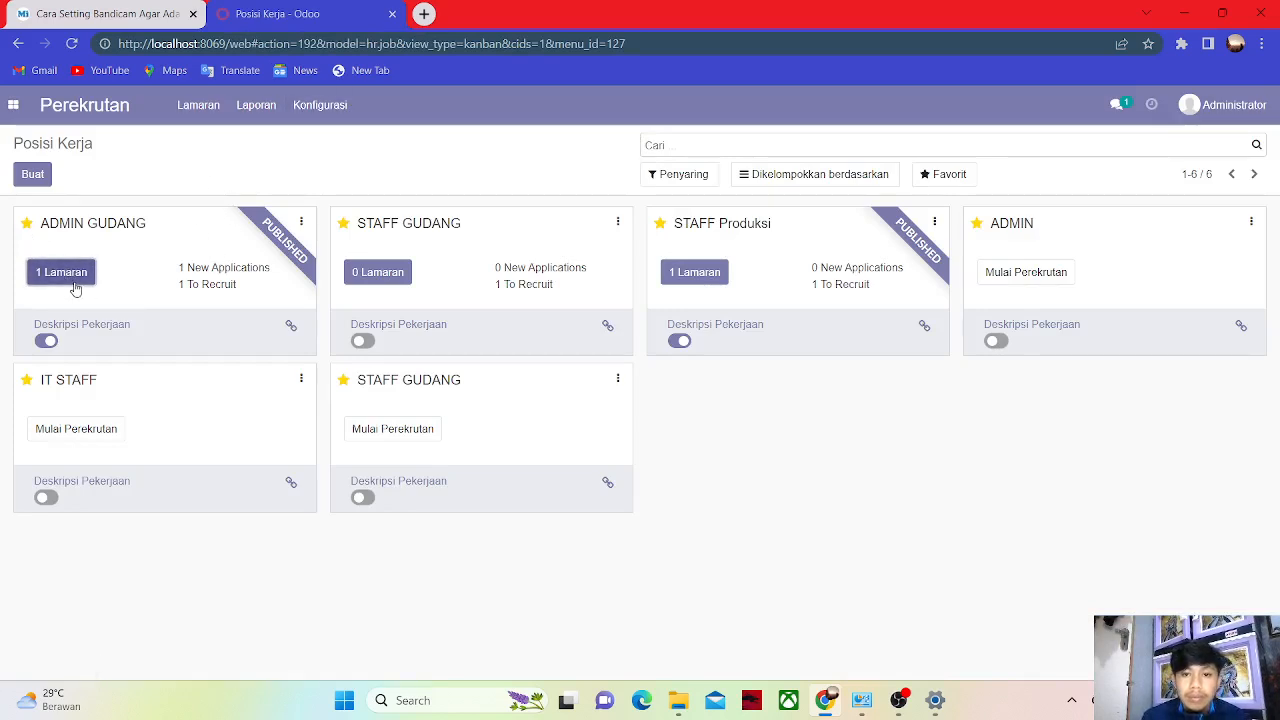
click(75, 289)
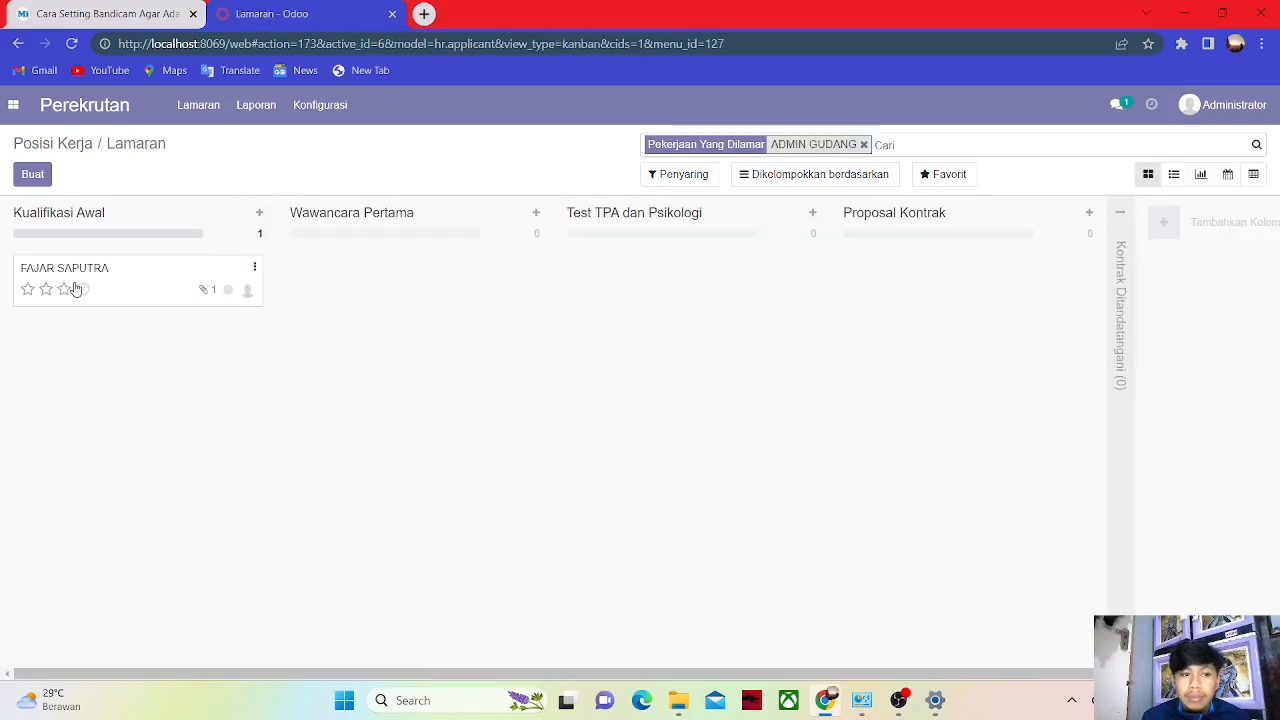
click(255, 269)
click(222, 318)
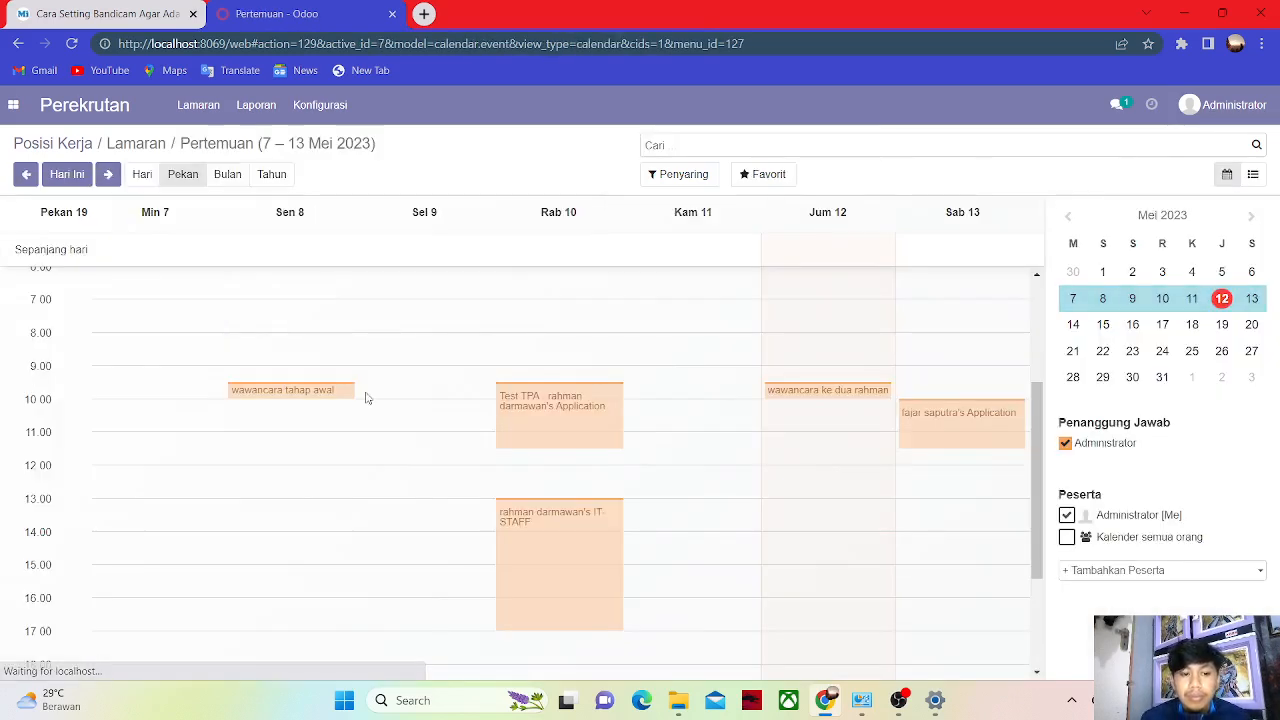
Create a 'Pengenalan' meeting on Sunday 14 May at 7:00, then go back to the applications board.
click(1105, 328)
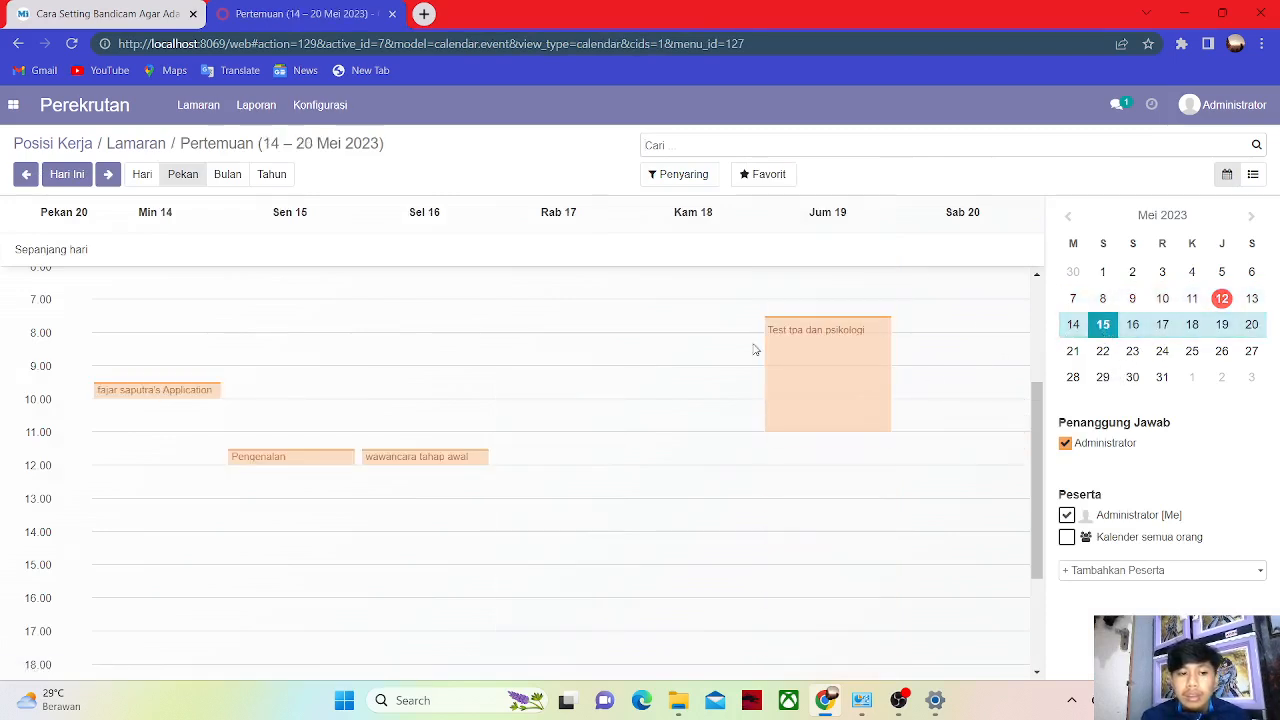
click(126, 326)
click(687, 192)
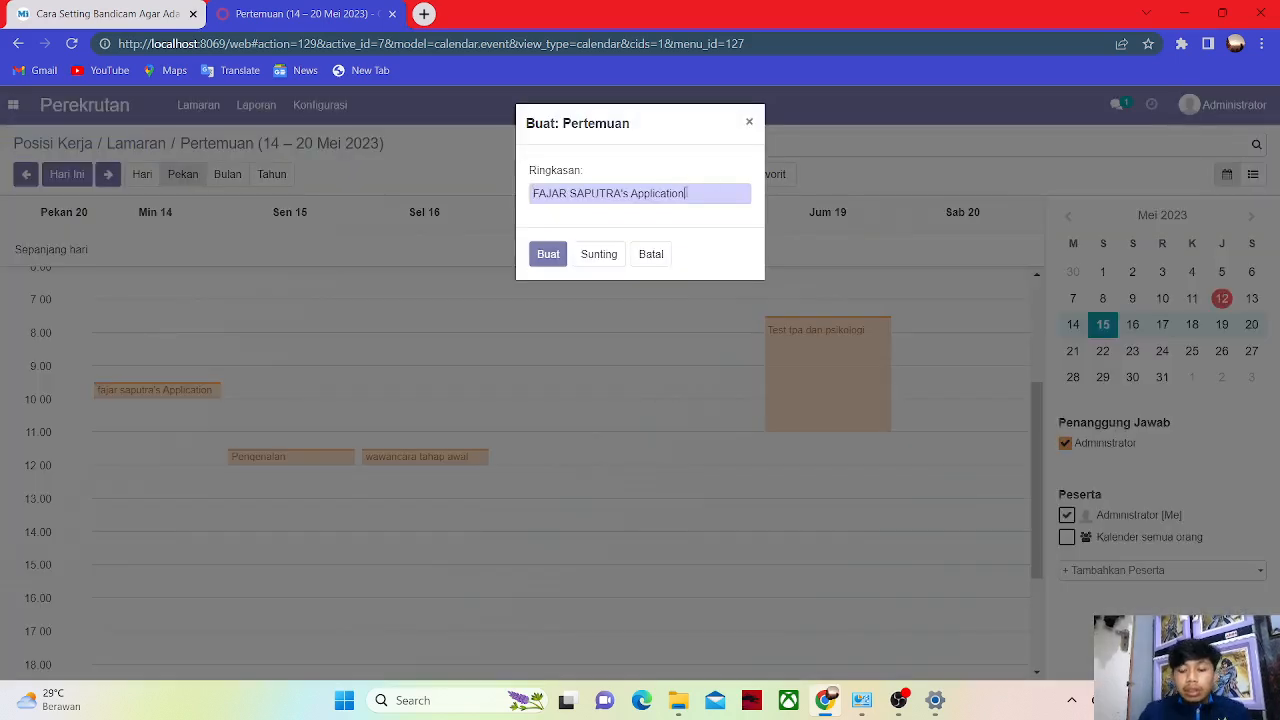
key(BackSpace)
key(BackSpace)
key(BackSpace)
key(BackSpace)
key(BackSpace)
key(BackSpace)
key(BackSpace)
key(BackSpace)
key(BackSpace)
key(BackSpace)
key(BackSpace)
key(BackSpace)
key(BackSpace)
key(BackSpace)
key(BackSpace)
key(BackSpace)
key(BackSpace)
key(BackSpace)
key(BackSpace)
key(BackSpace)
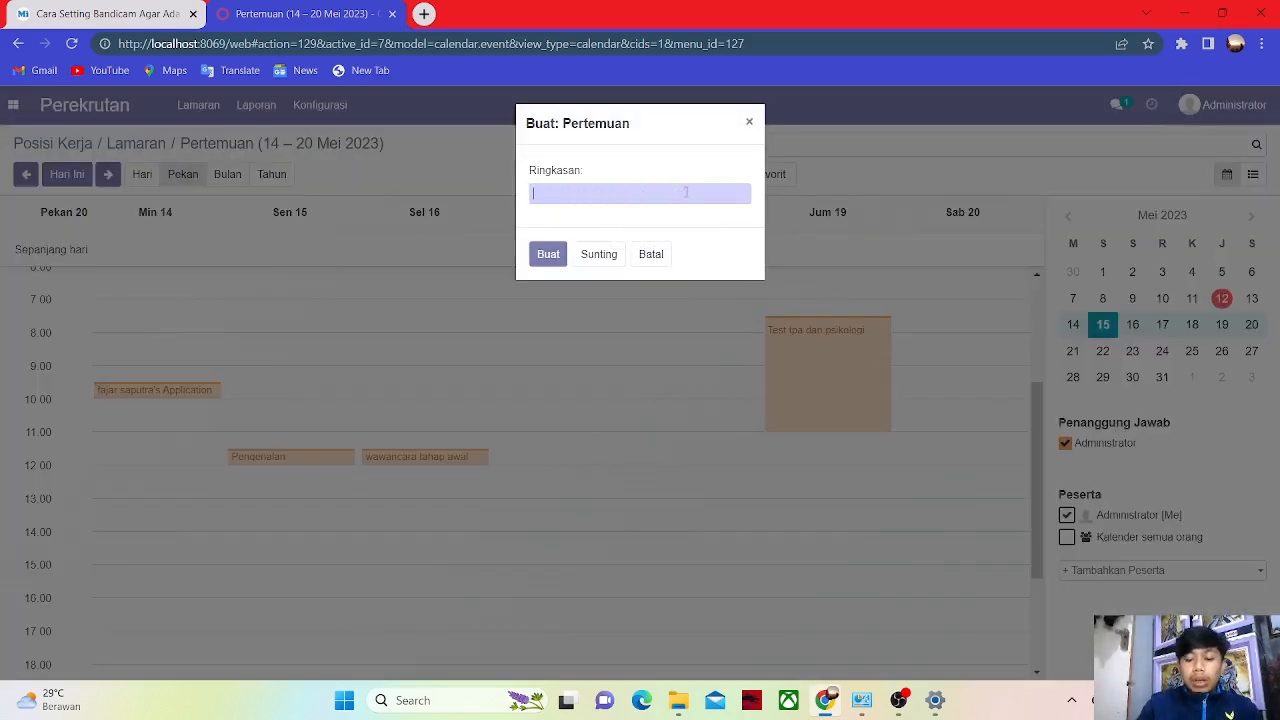
text(Pengenalan)
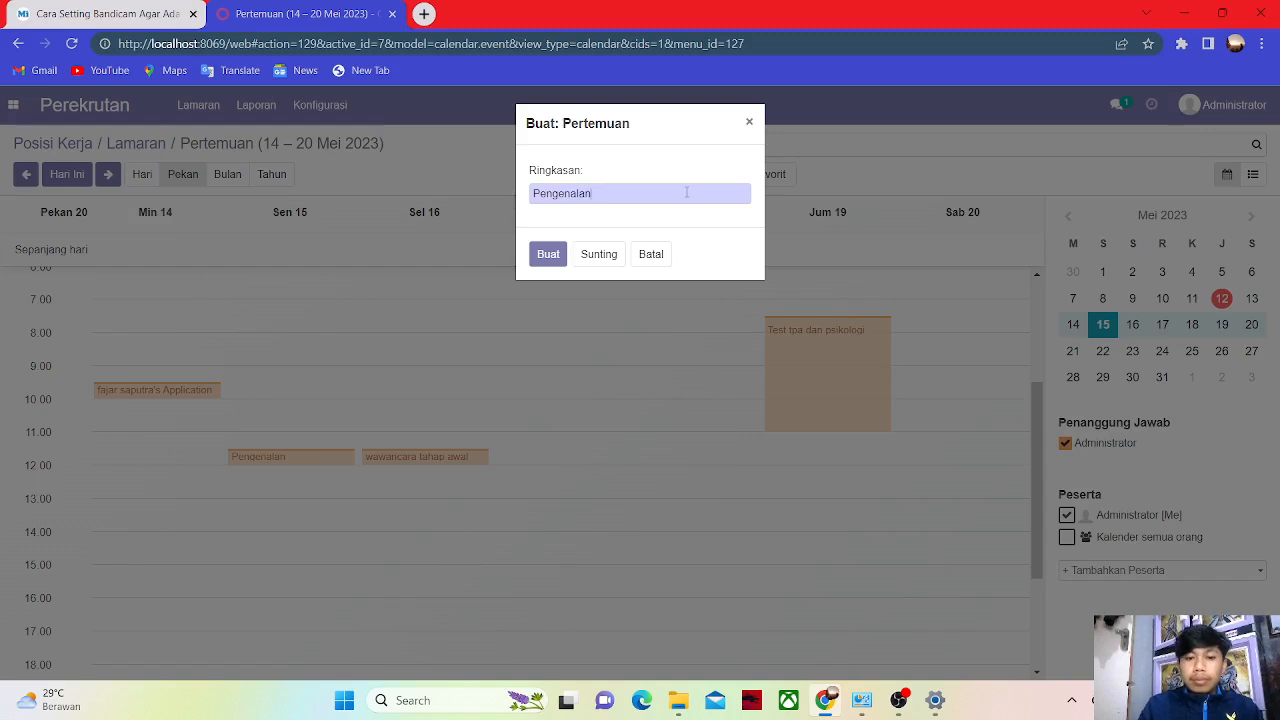
key(Return)
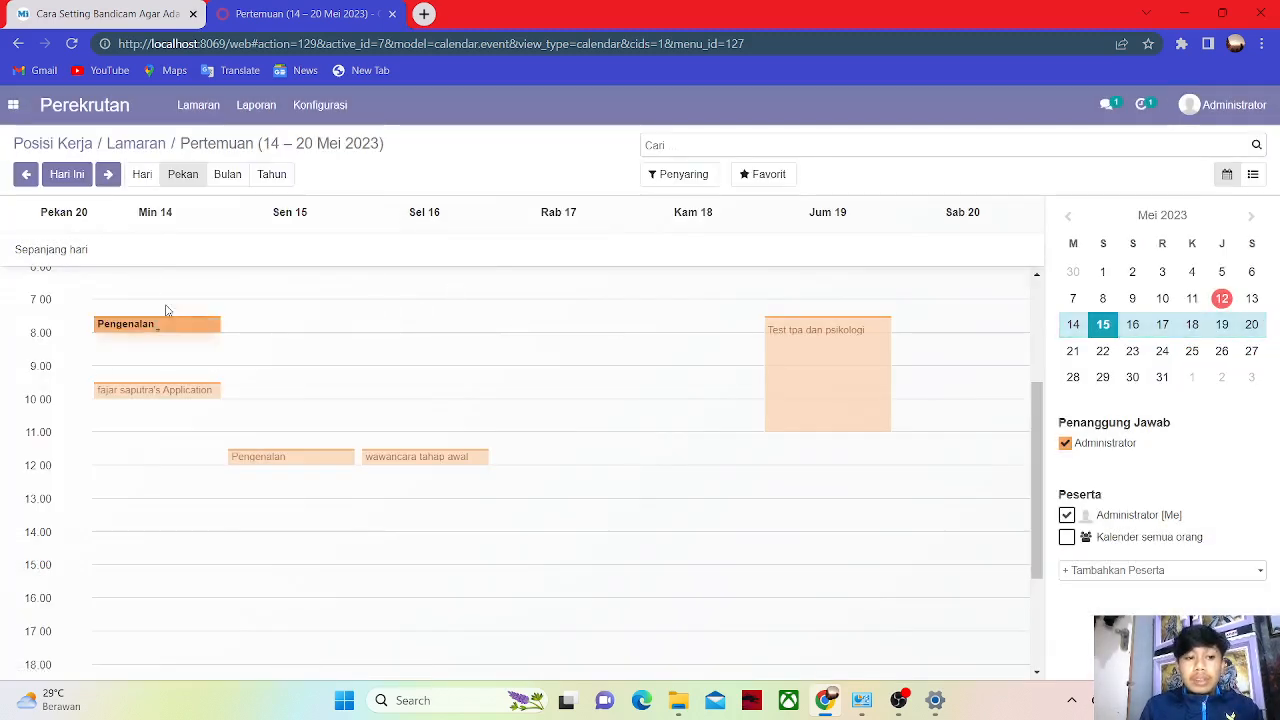
click(16, 45)
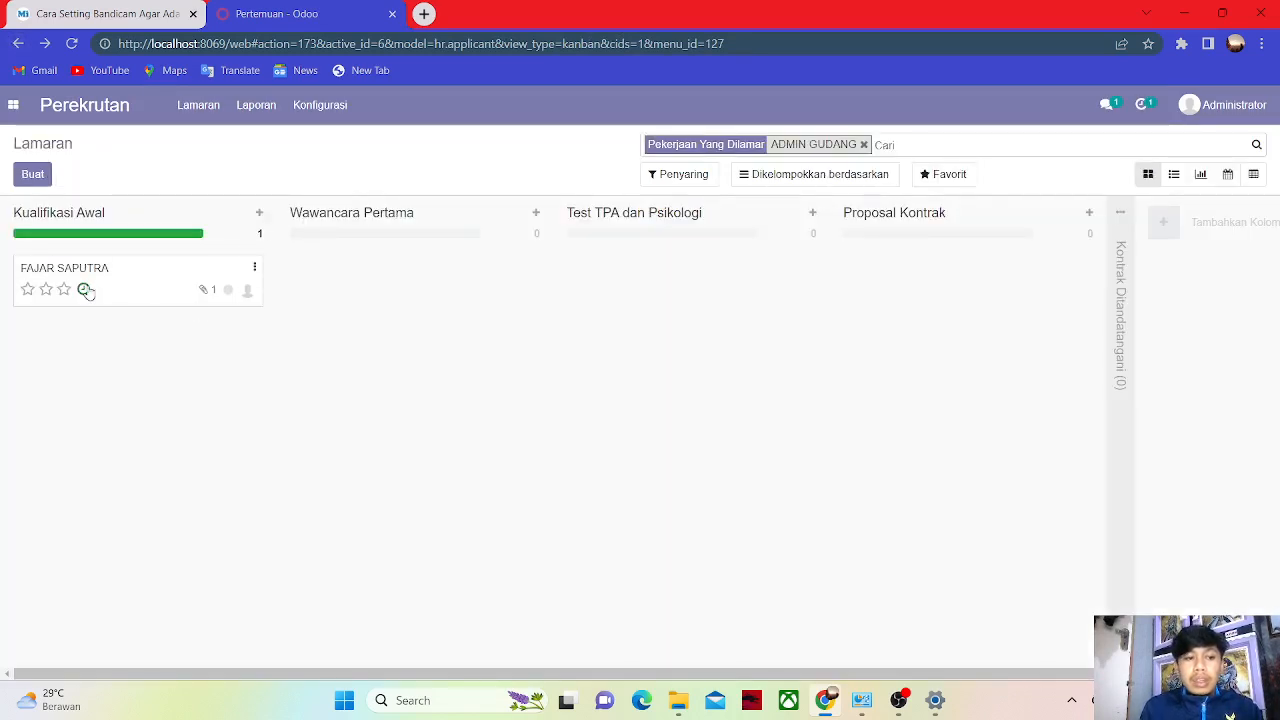
Mark the Pengenalan activity done and schedule a follow-up Todo due 19/05/2023.
click(84, 289)
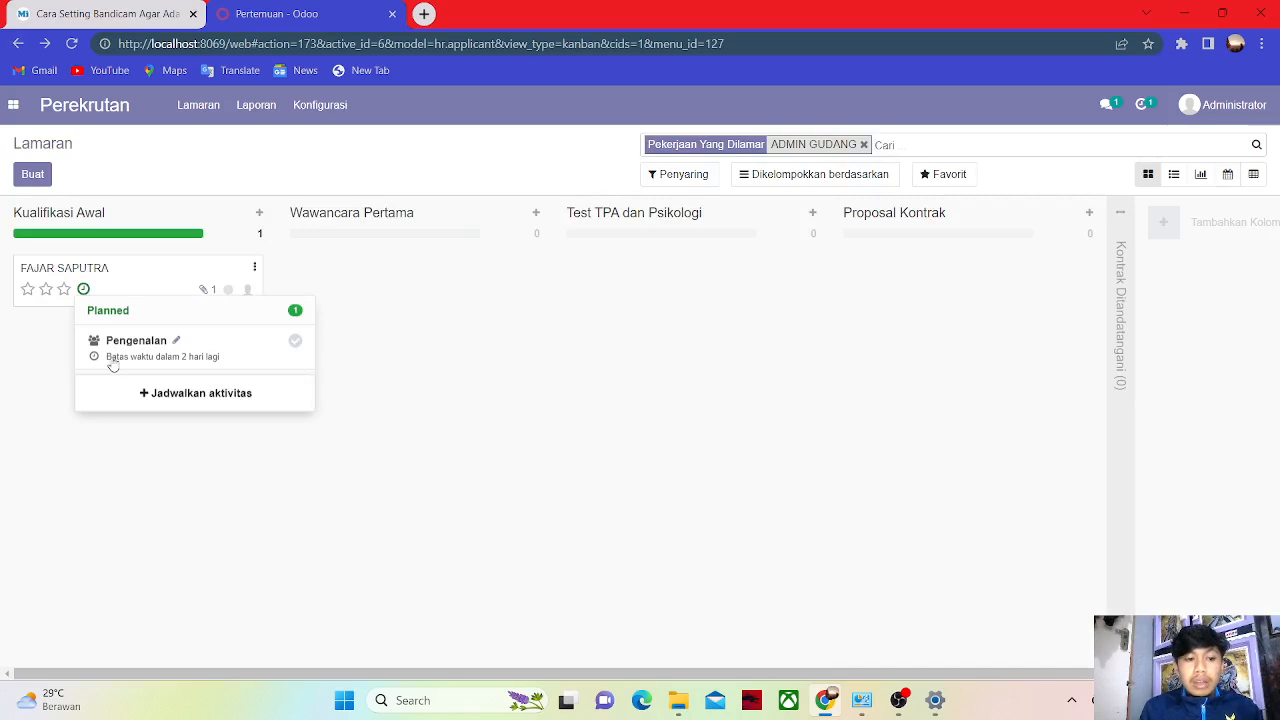
click(298, 347)
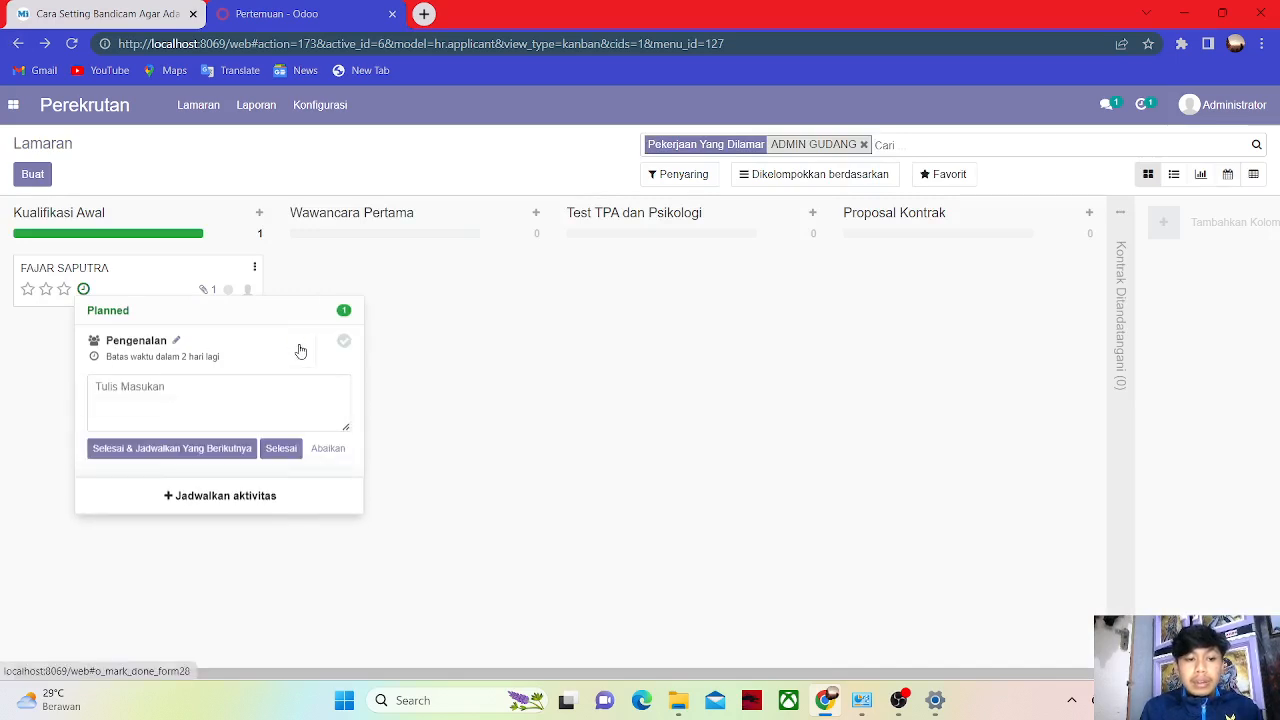
click(197, 450)
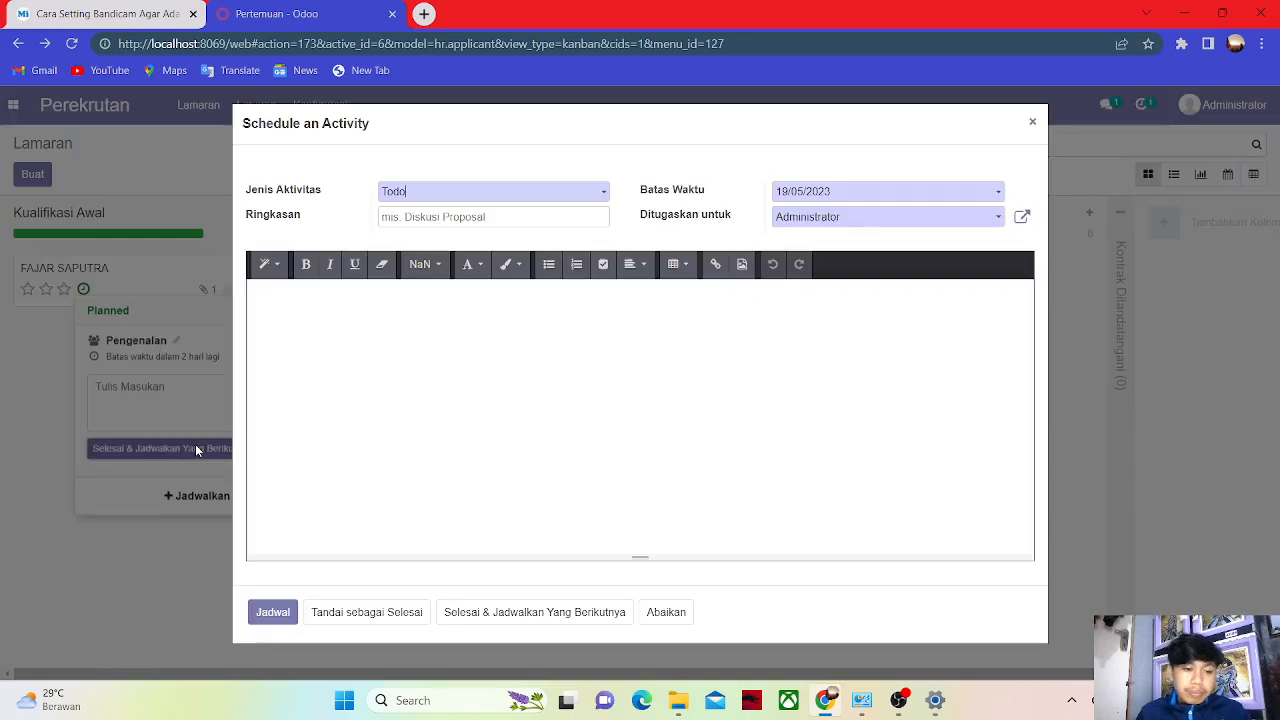
click(280, 619)
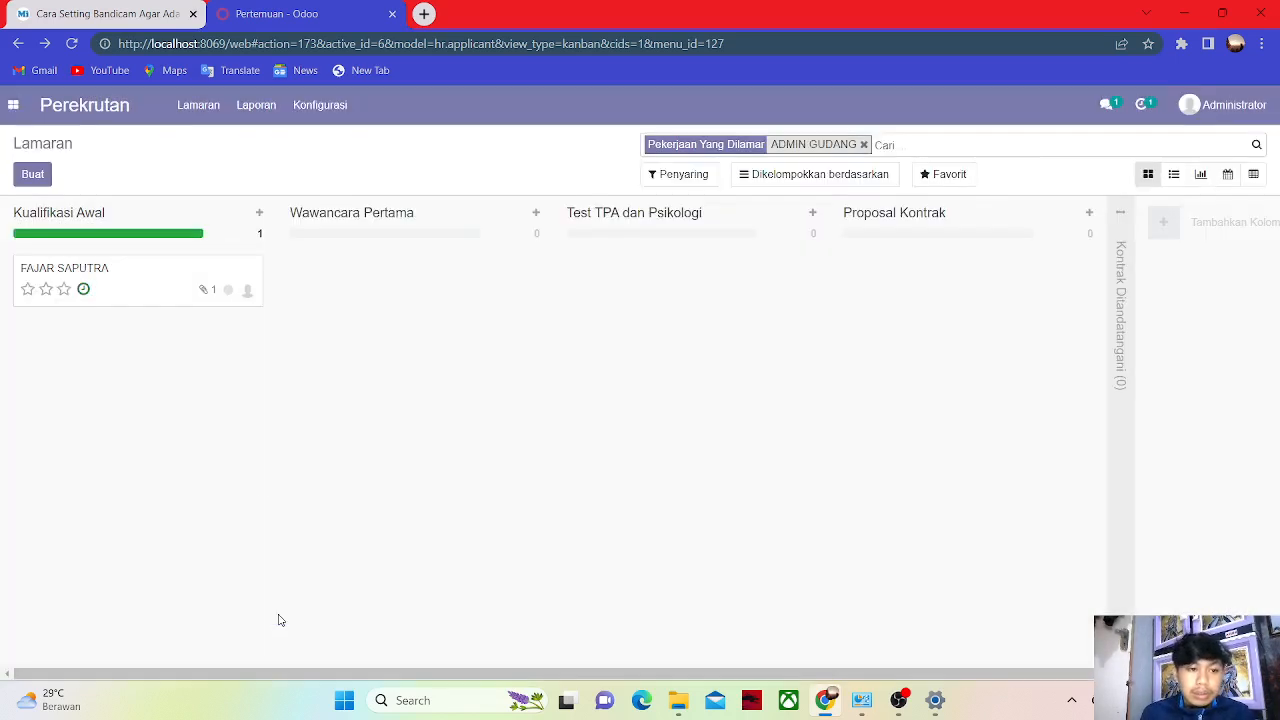
click(228, 290)
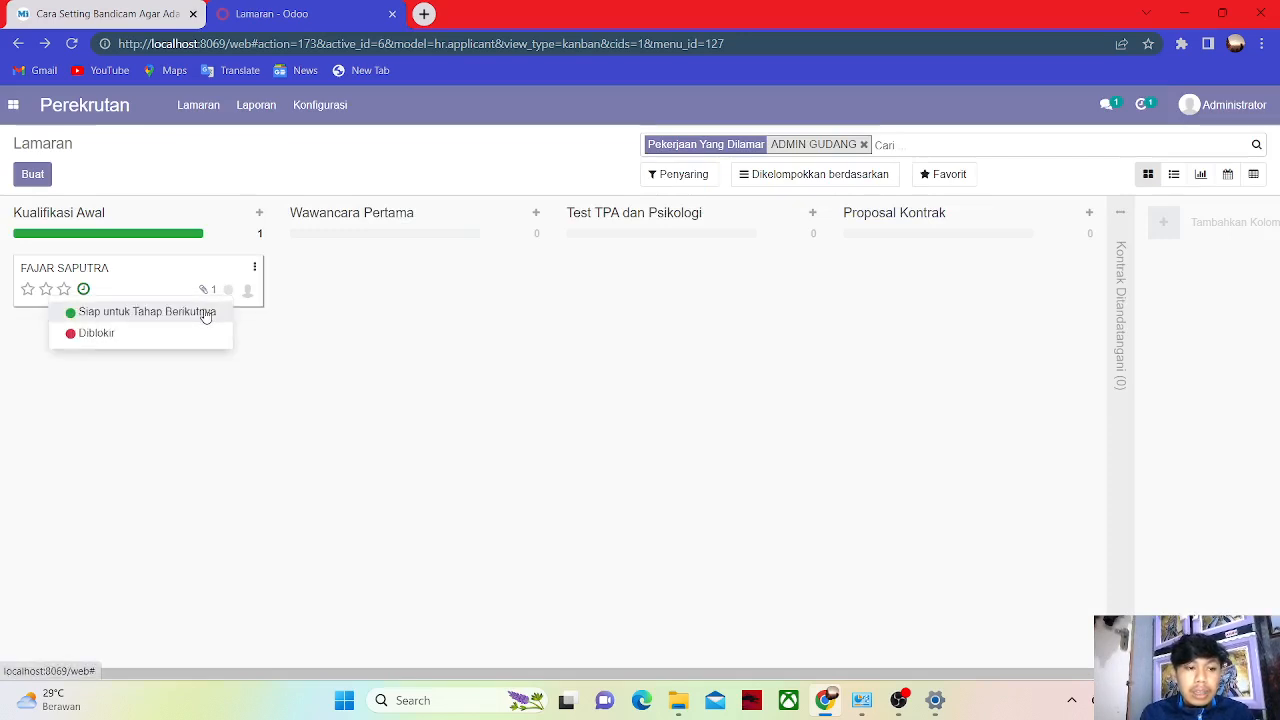
Set the applicant ready for next stage, drag to Wawancara Pertama, and choose Jadwalkan Wawancara.
click(205, 312)
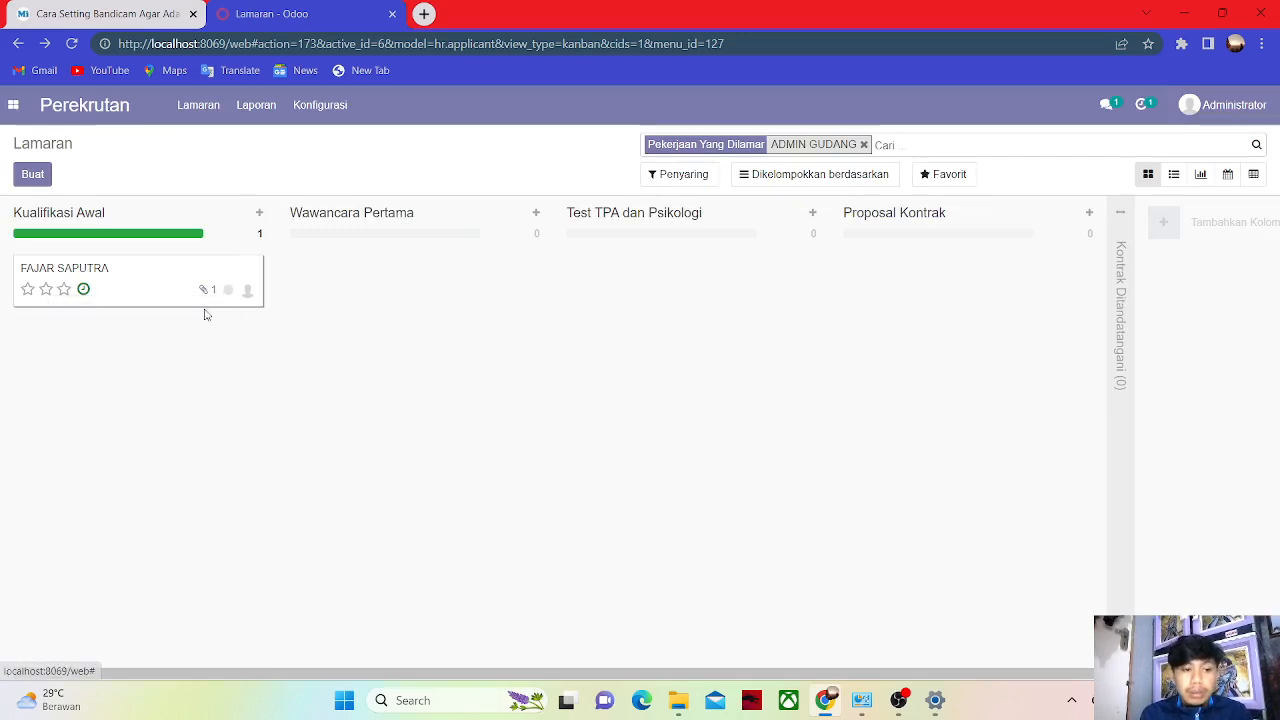
drag(119, 291, 392, 271)
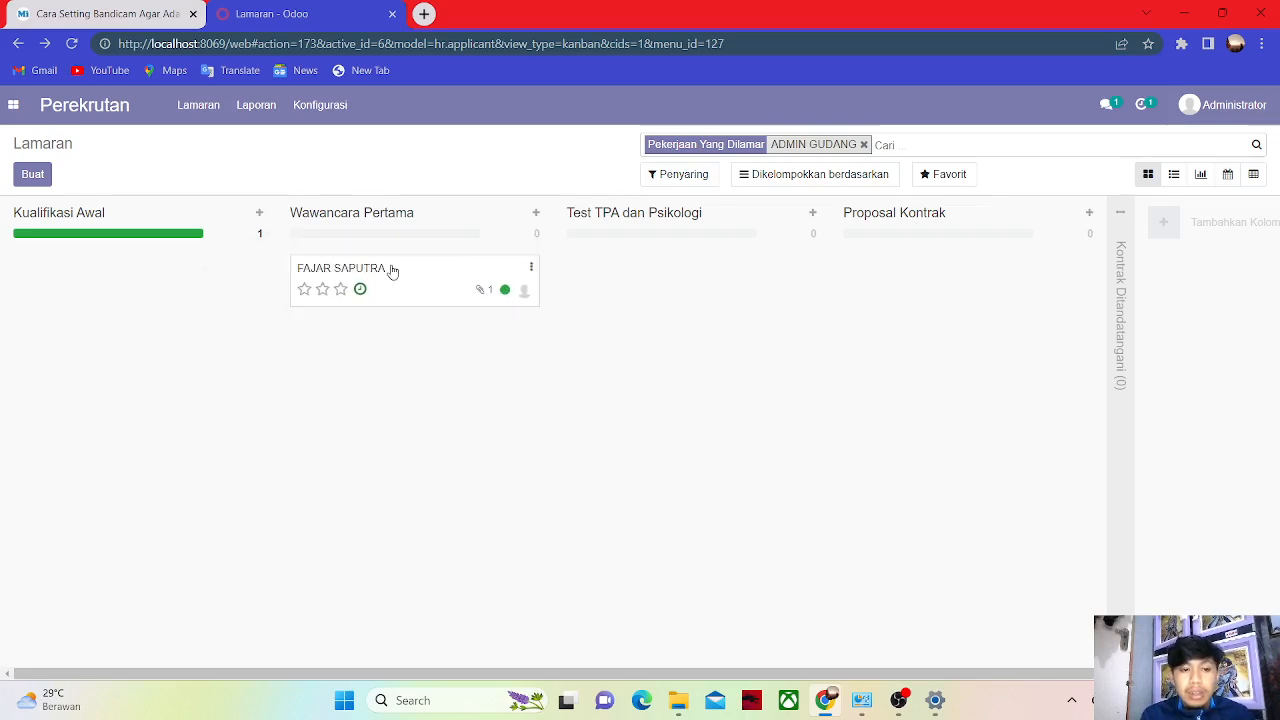
click(530, 273)
click(501, 327)
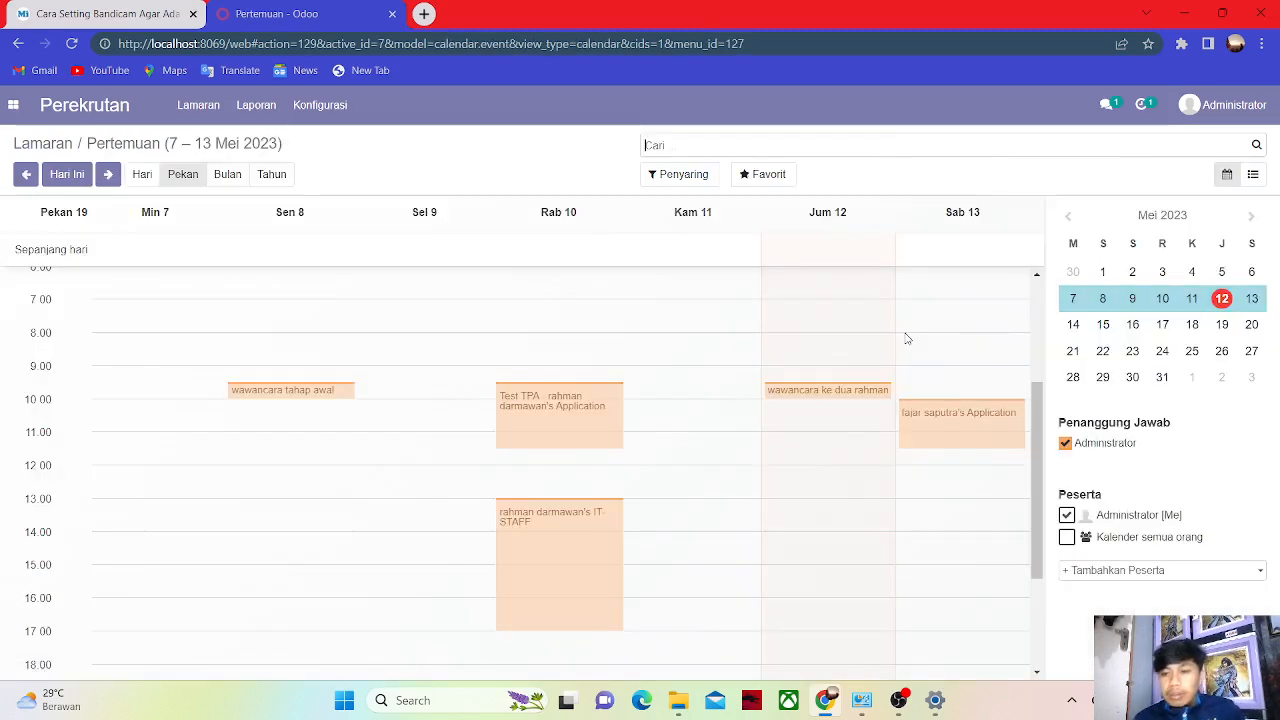
Create a 'Wawancara tahap awal' meeting on Monday 15 May morning, then return to the board.
click(1162, 324)
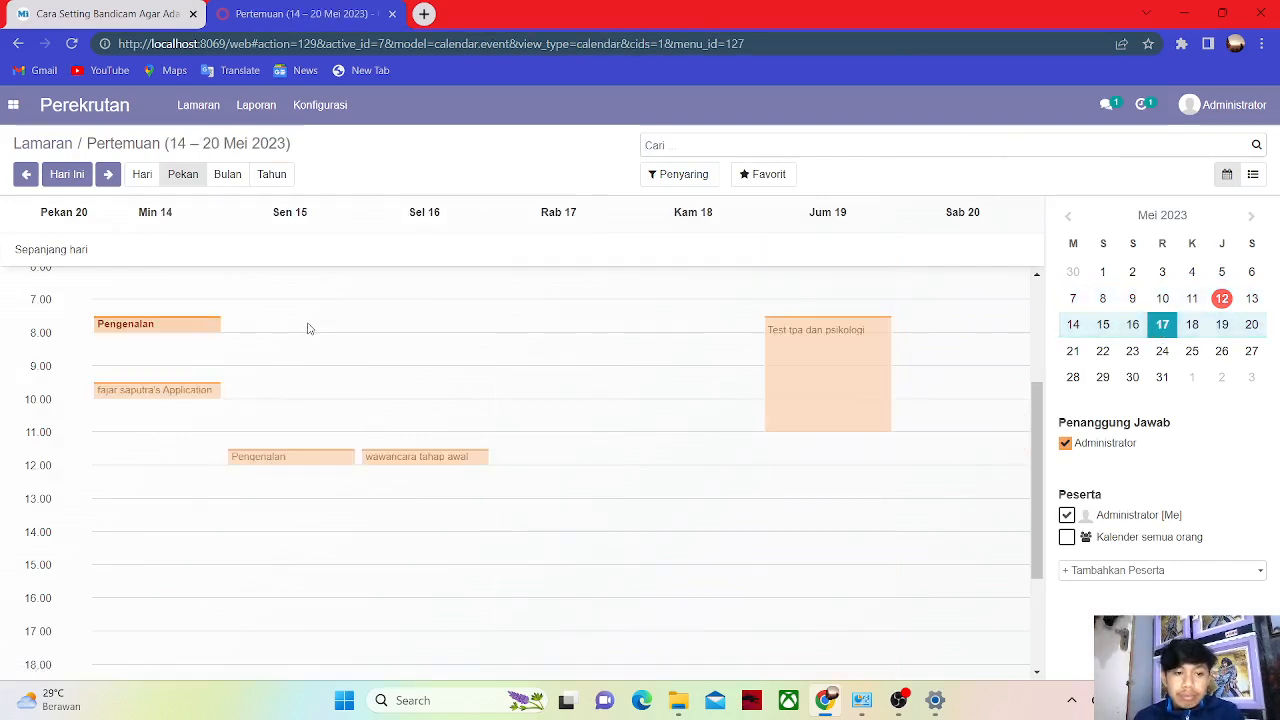
click(354, 359)
key(ctrl+a)
key(BackSpace)
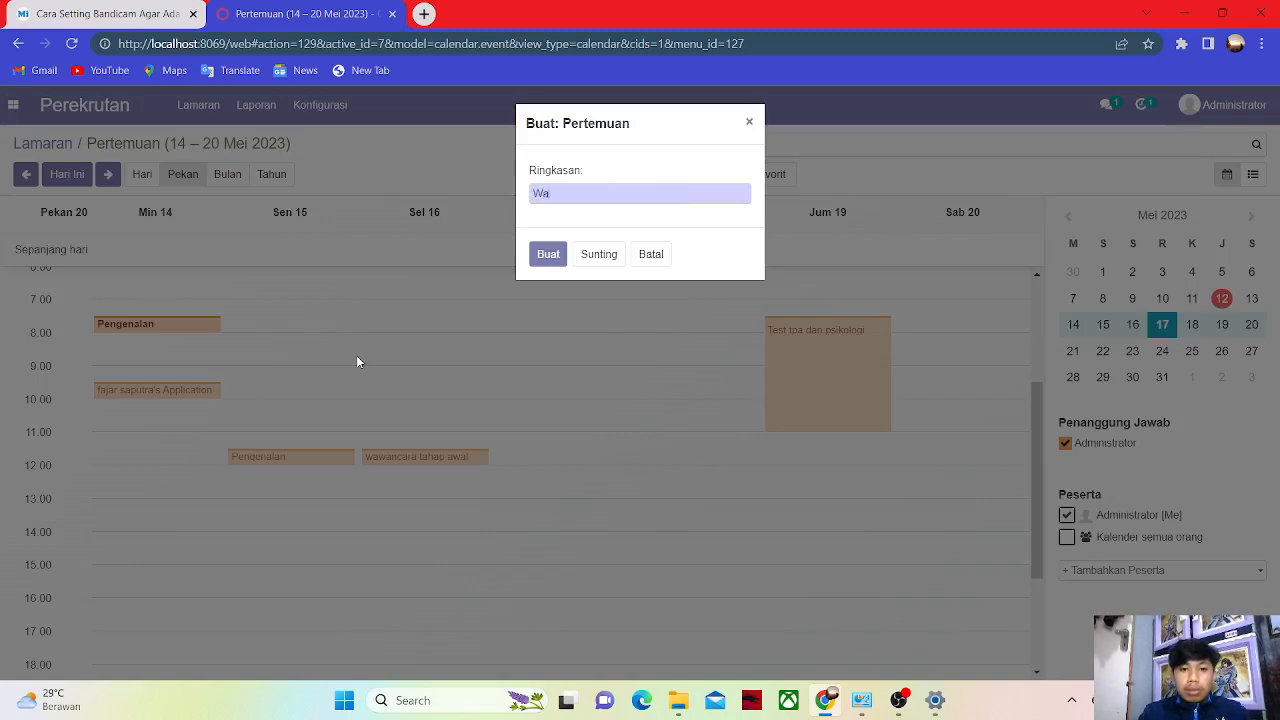
text(tahap awal)
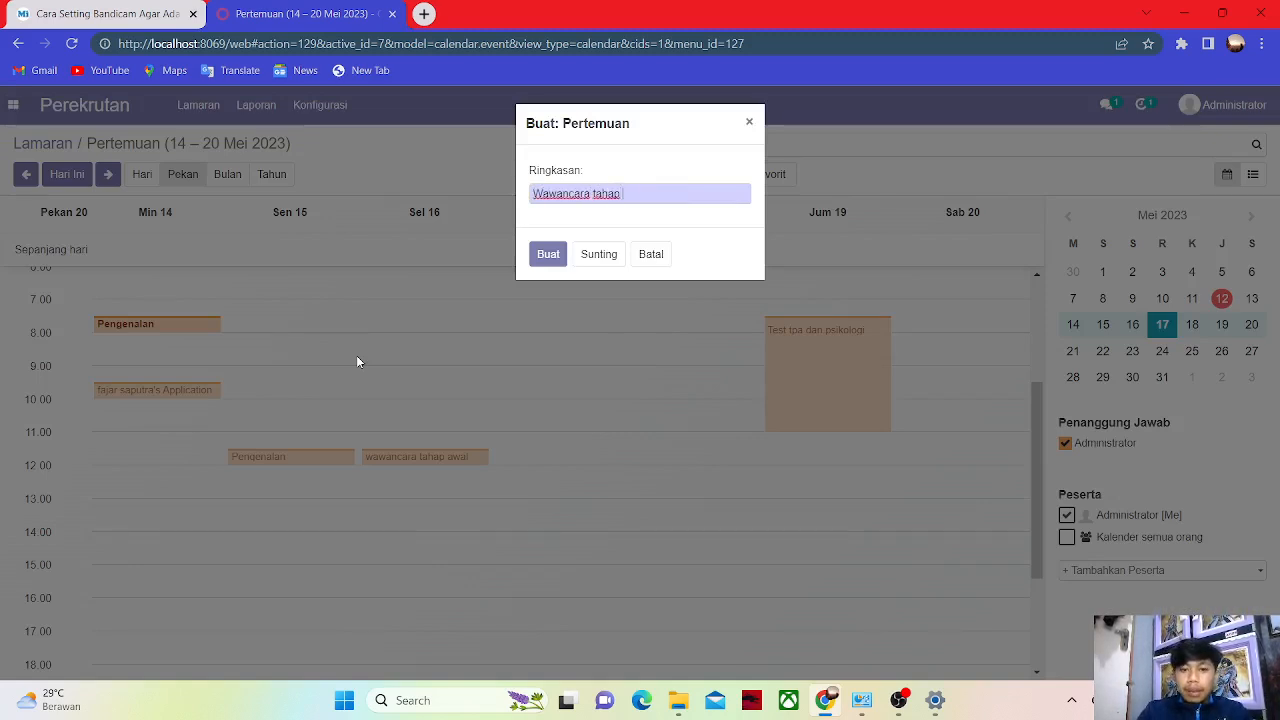
click(548, 260)
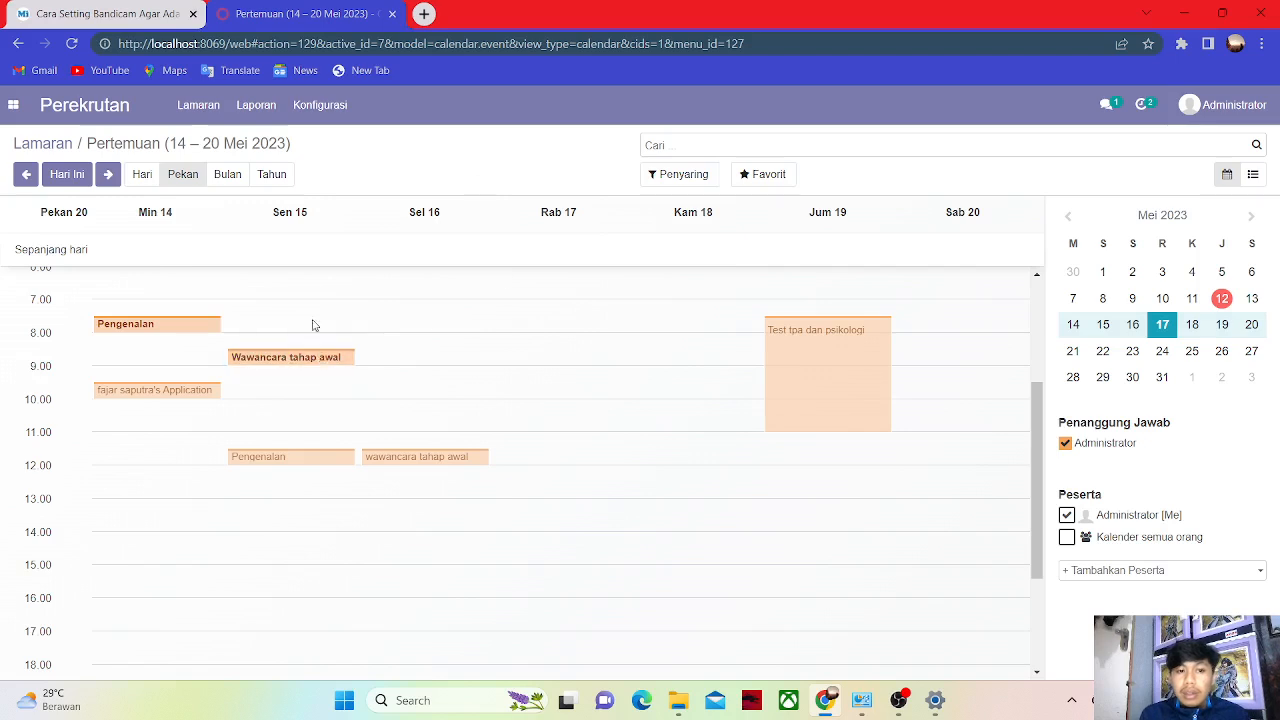
click(425, 362)
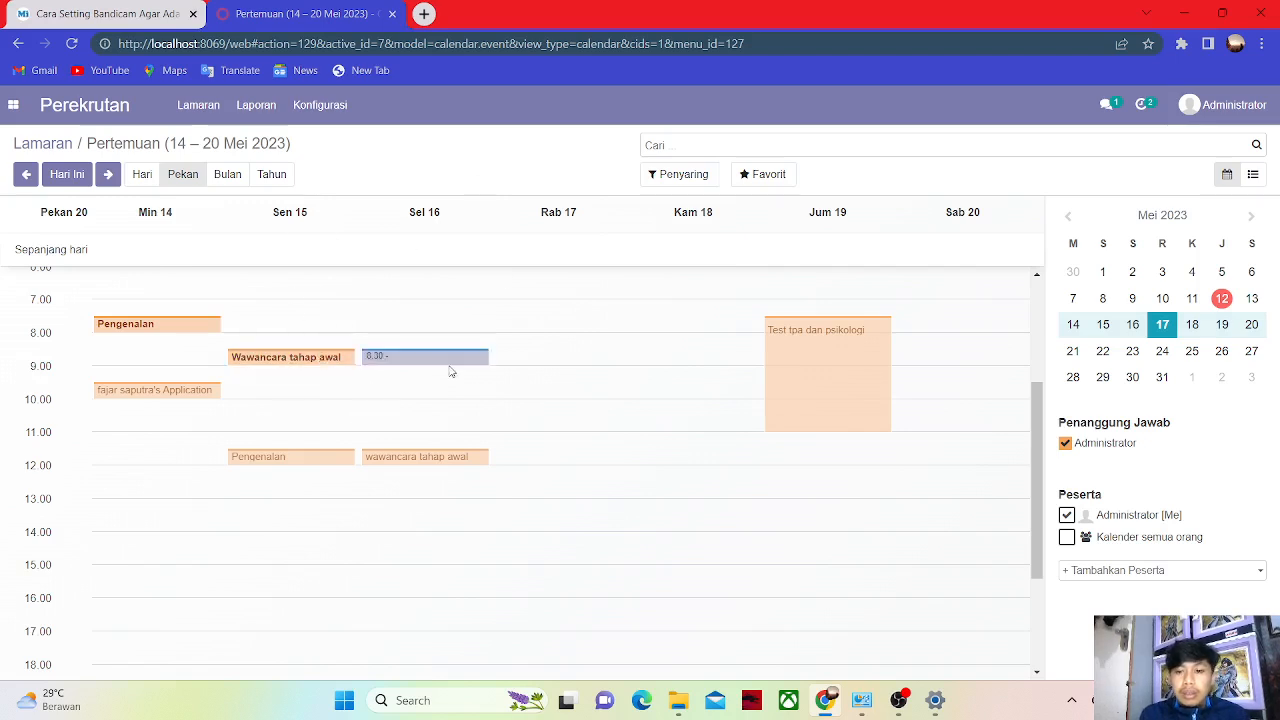
click(746, 122)
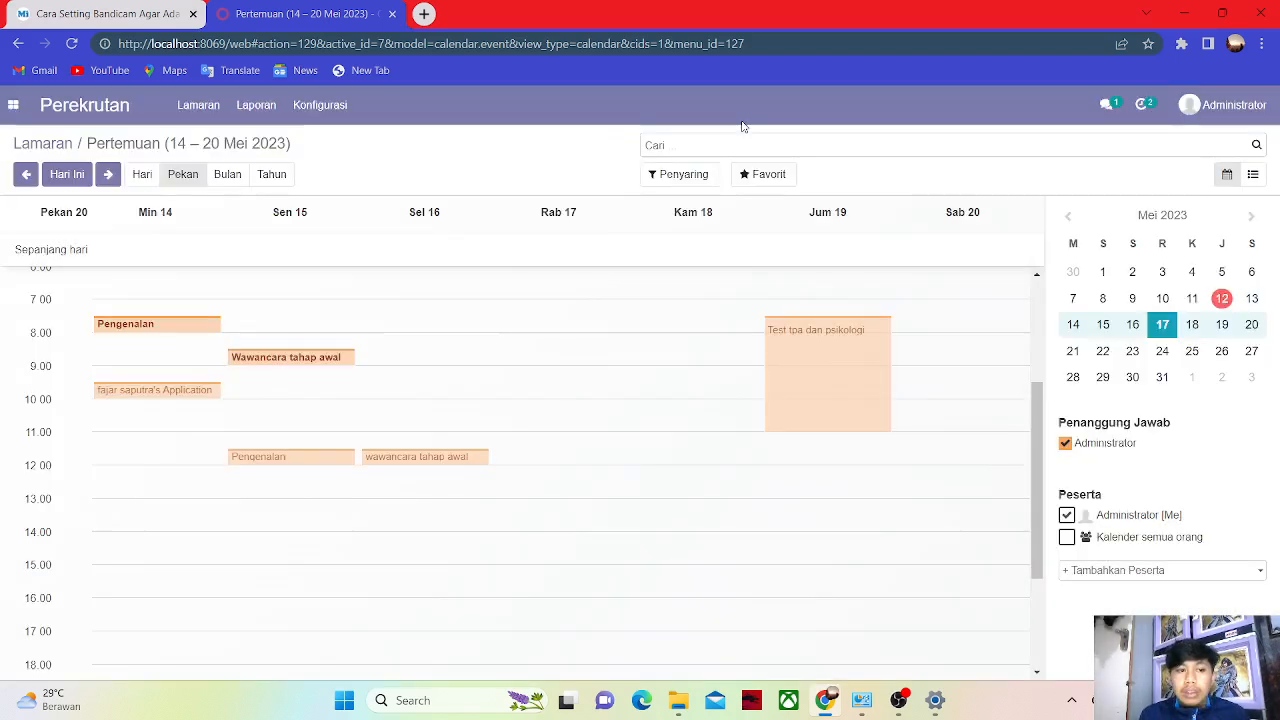
click(18, 43)
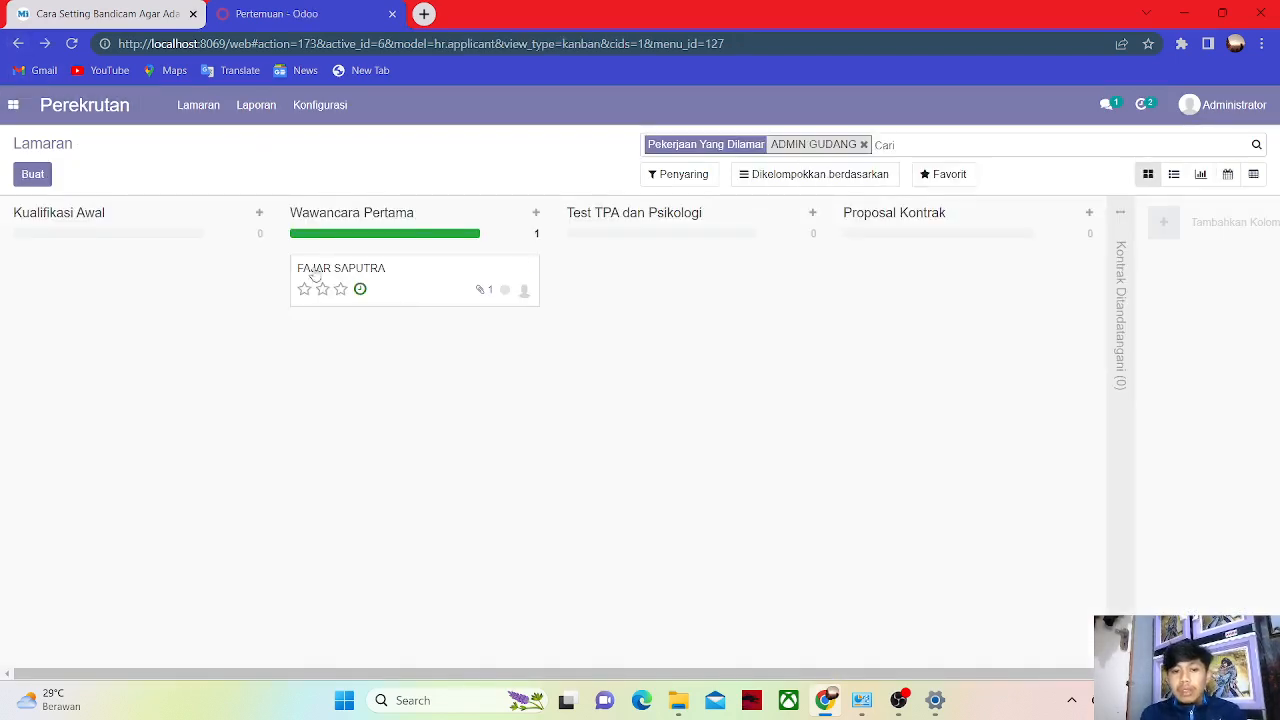
Mark the Wawancara tahap awal activity done and schedule the follow-up Todo due 20/05/2023.
click(359, 290)
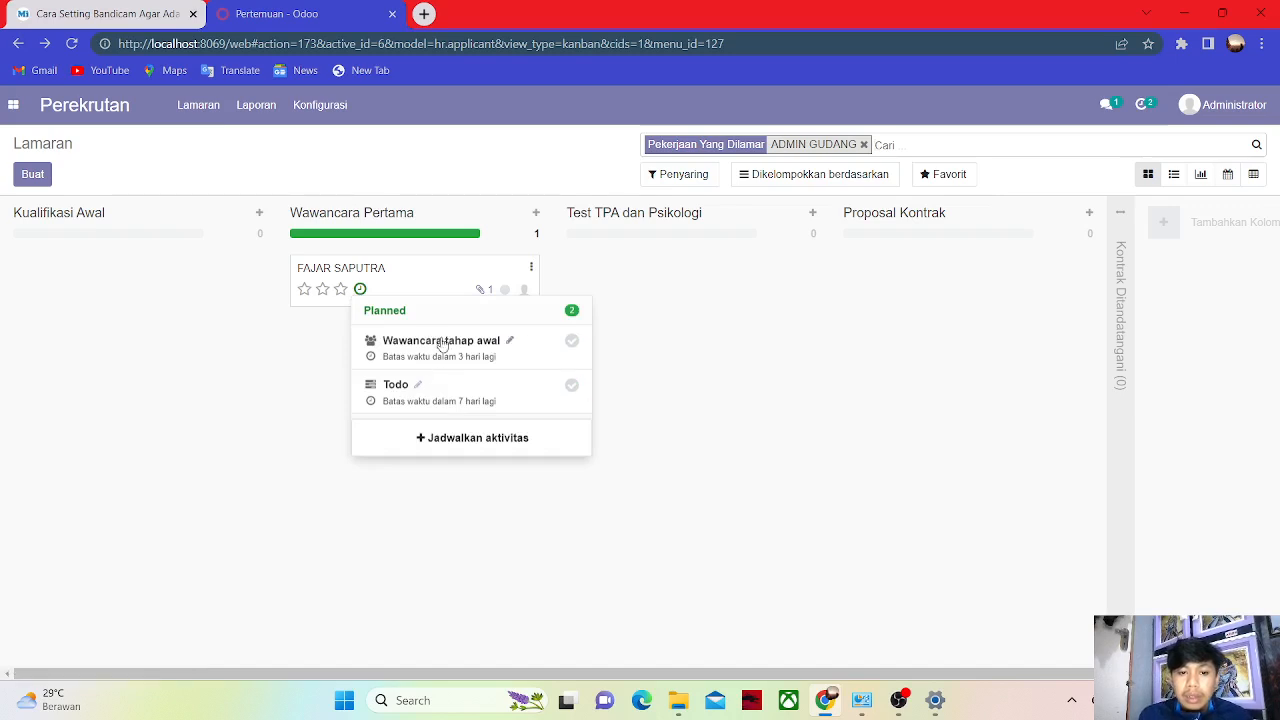
click(572, 342)
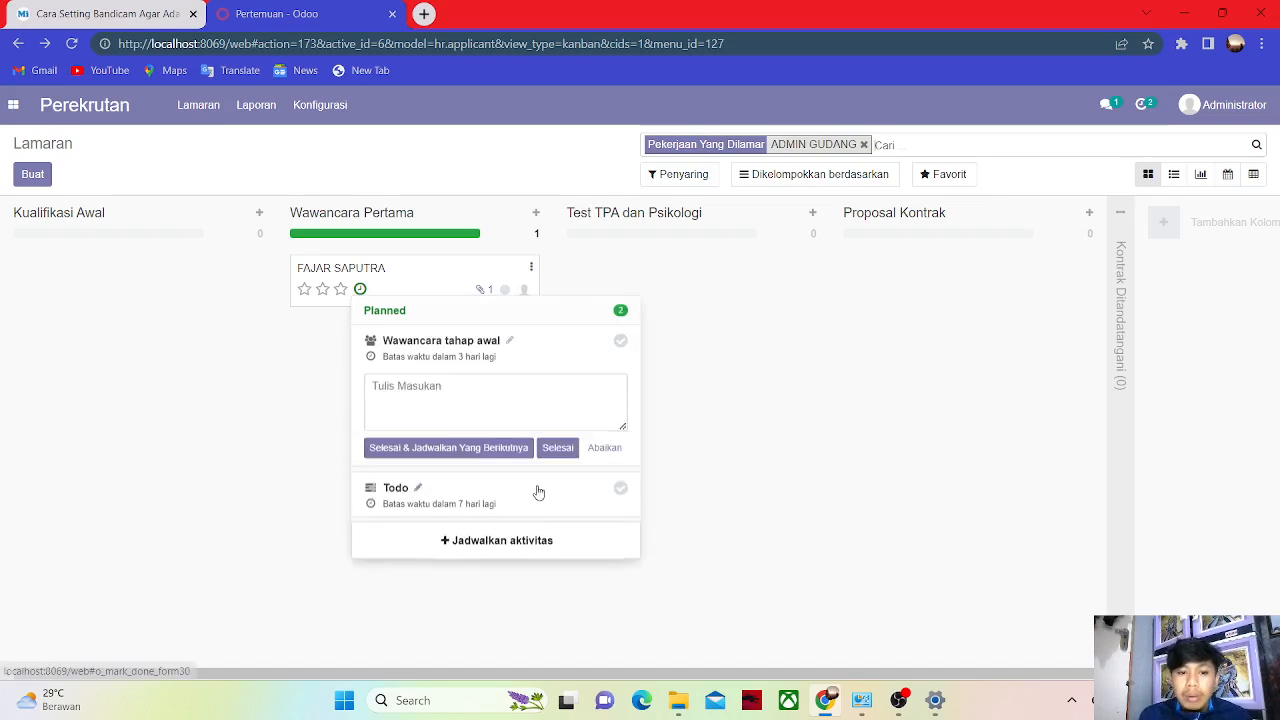
click(463, 451)
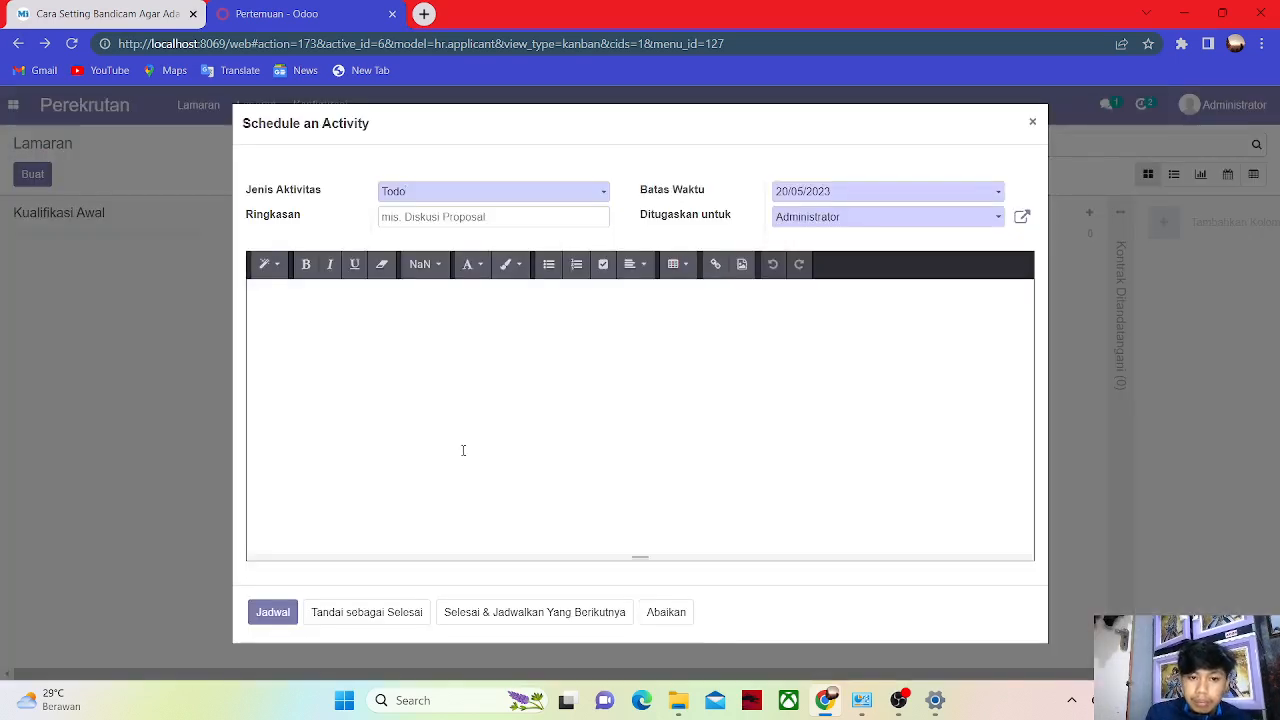
click(277, 613)
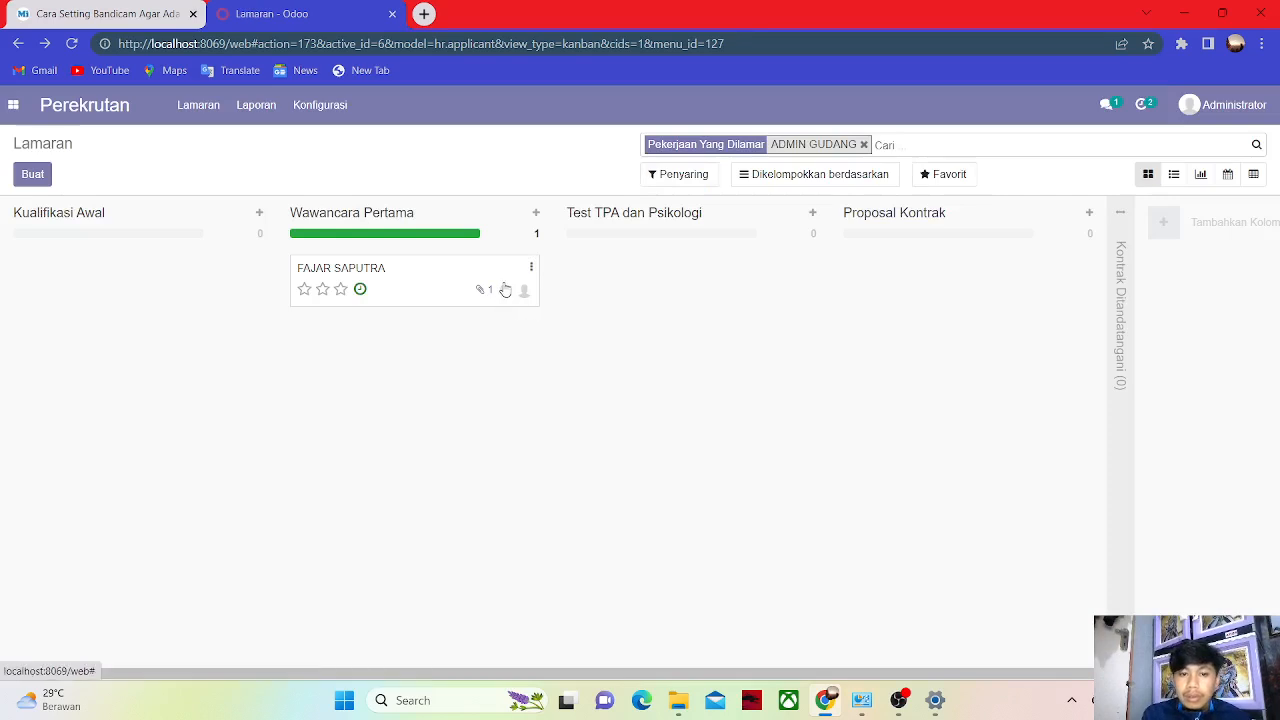
Move the applicant into Test TPA dan Psikologi and choose Jadwalkan Wawancara from the card menu.
click(505, 289)
drag(392, 276, 660, 262)
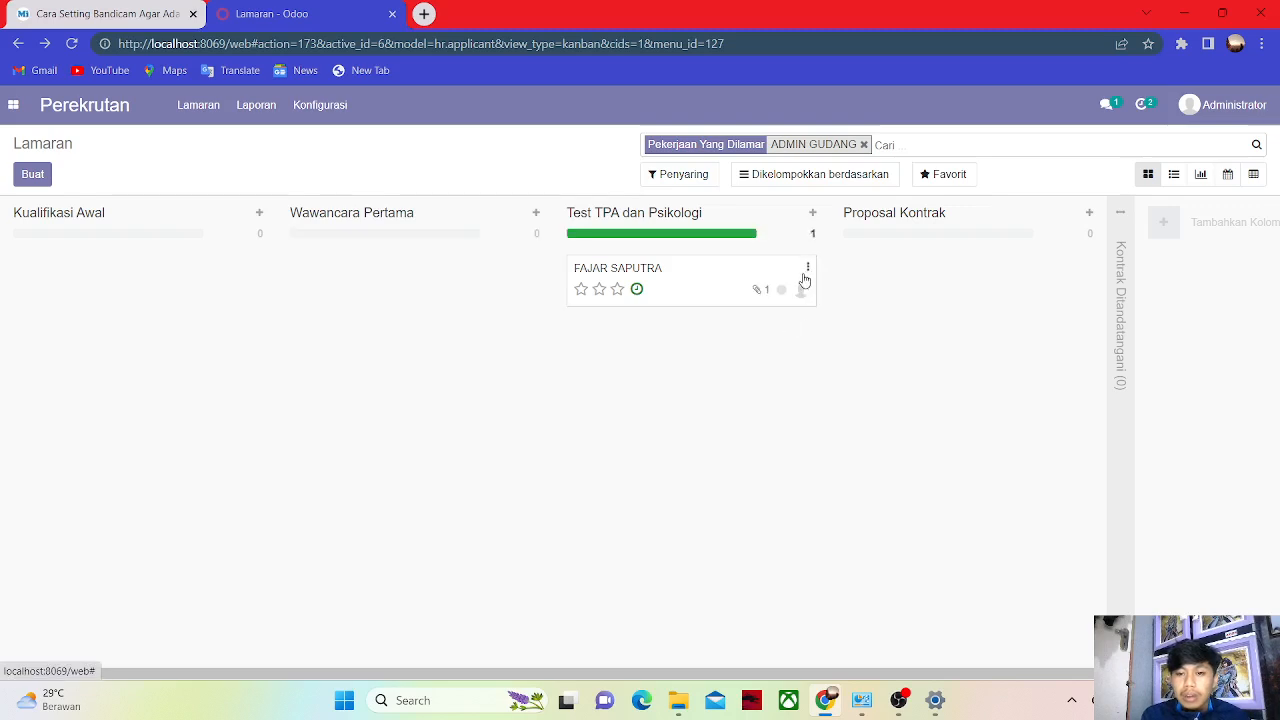
click(807, 268)
click(774, 318)
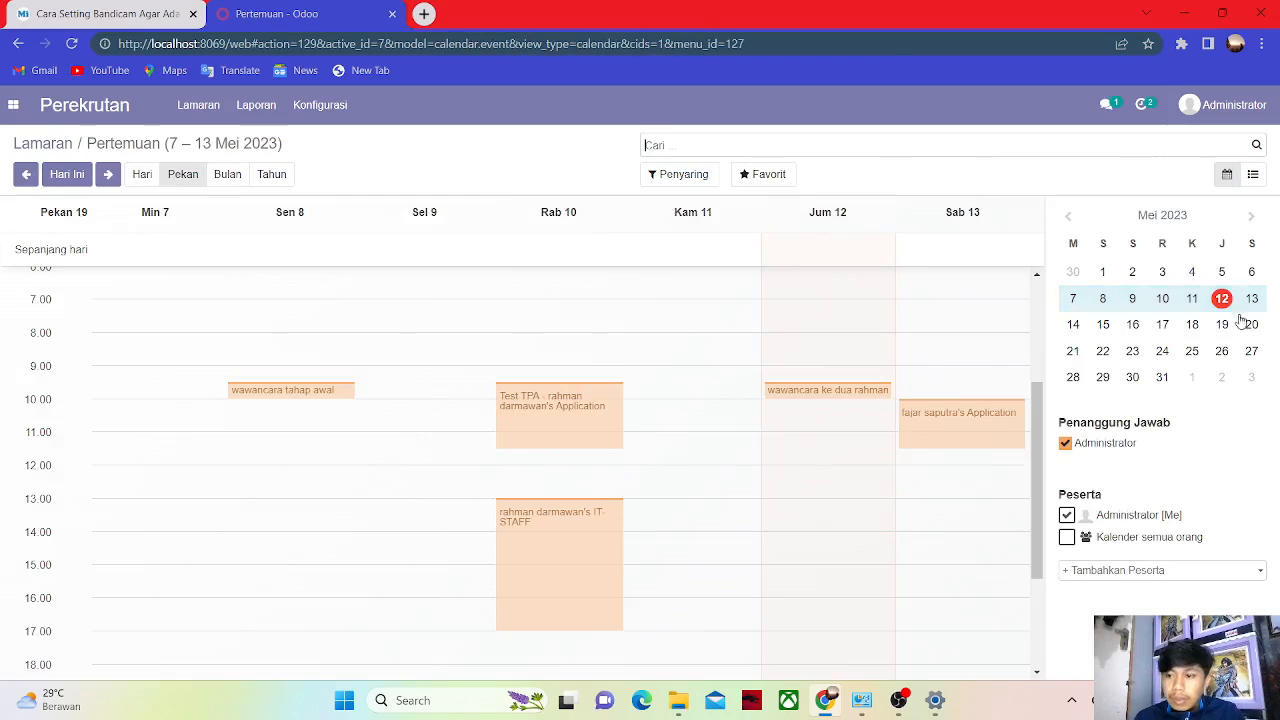
Create a 'test tpa dan psikologi' meeting on Friday 19 Mei 2023 at 12:00 and open it.
click(1222, 325)
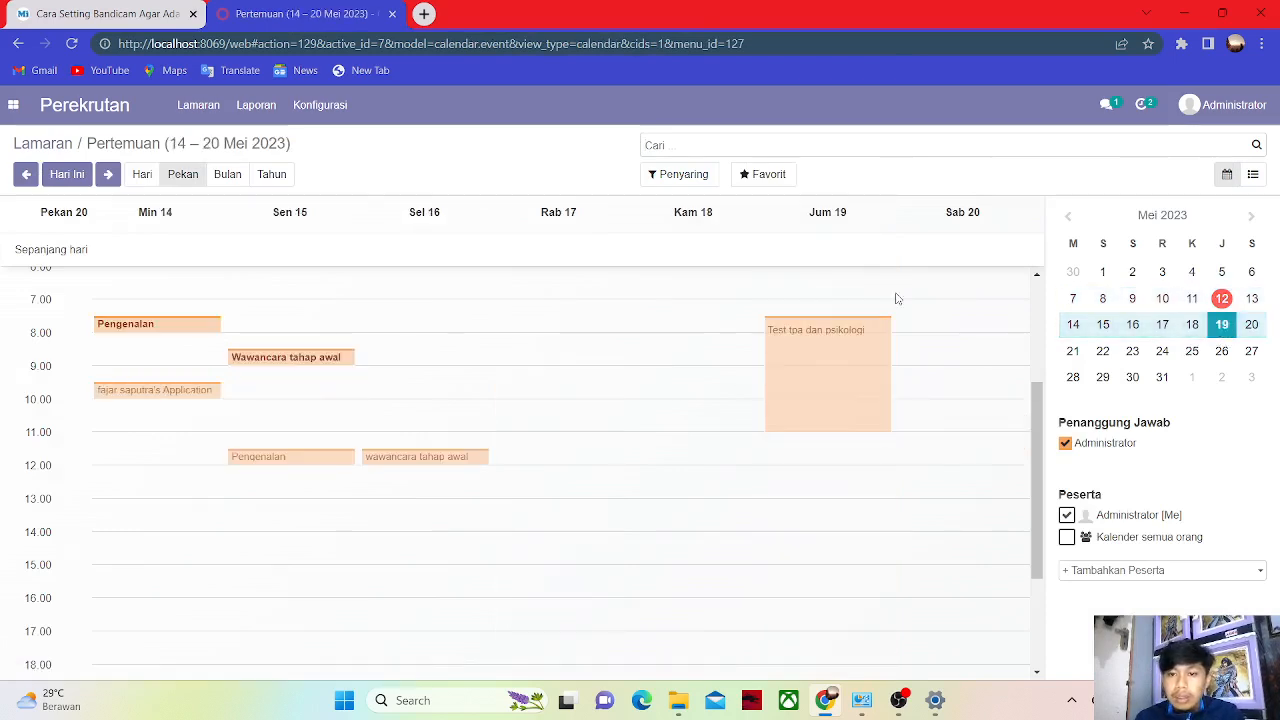
click(797, 473)
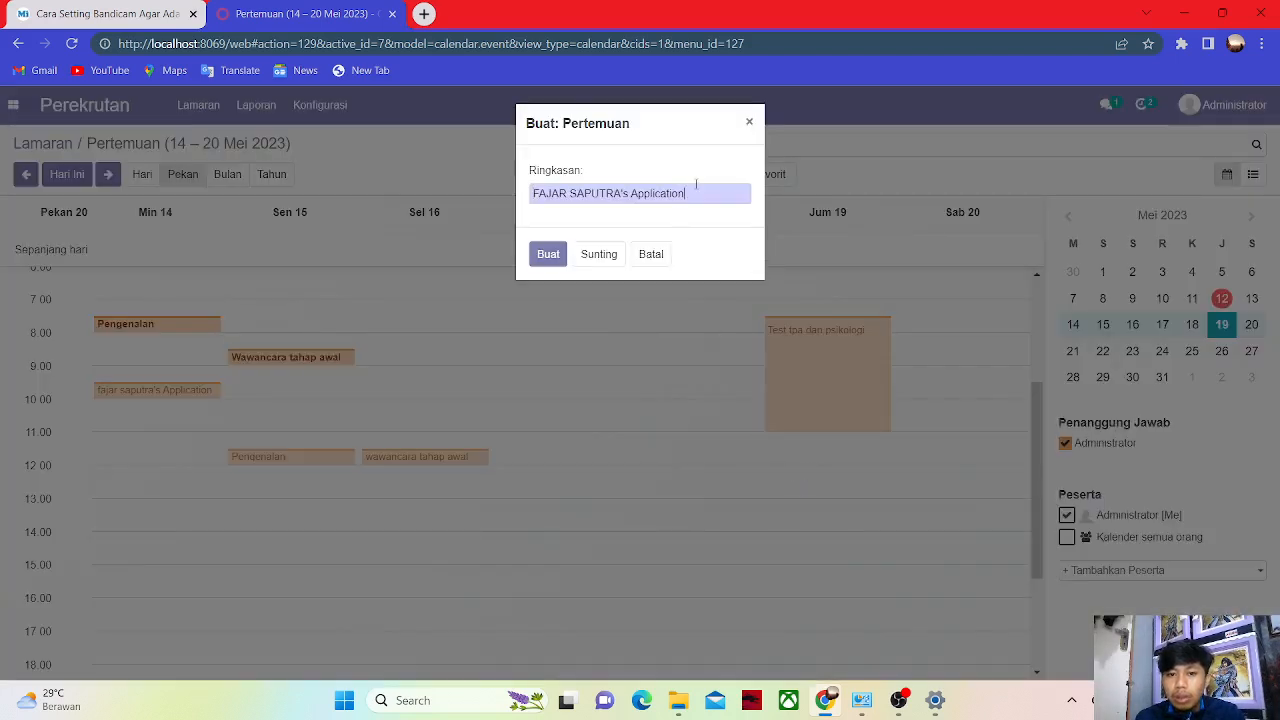
key(BackSpace)
key(BackSpace)
key(BackSpace)
key(BackSpace)
key(BackSpace)
key(BackSpace)
key(BackSpace)
key(BackSpace)
key(BackSpace)
key(BackSpace)
key(BackSpace)
key(BackSpace)
key(BackSpace)
key(BackSpace)
key(BackSpace)
key(BackSpace)
key(BackSpace)
key(BackSpace)
key(BackSpace)
key(BackSpace)
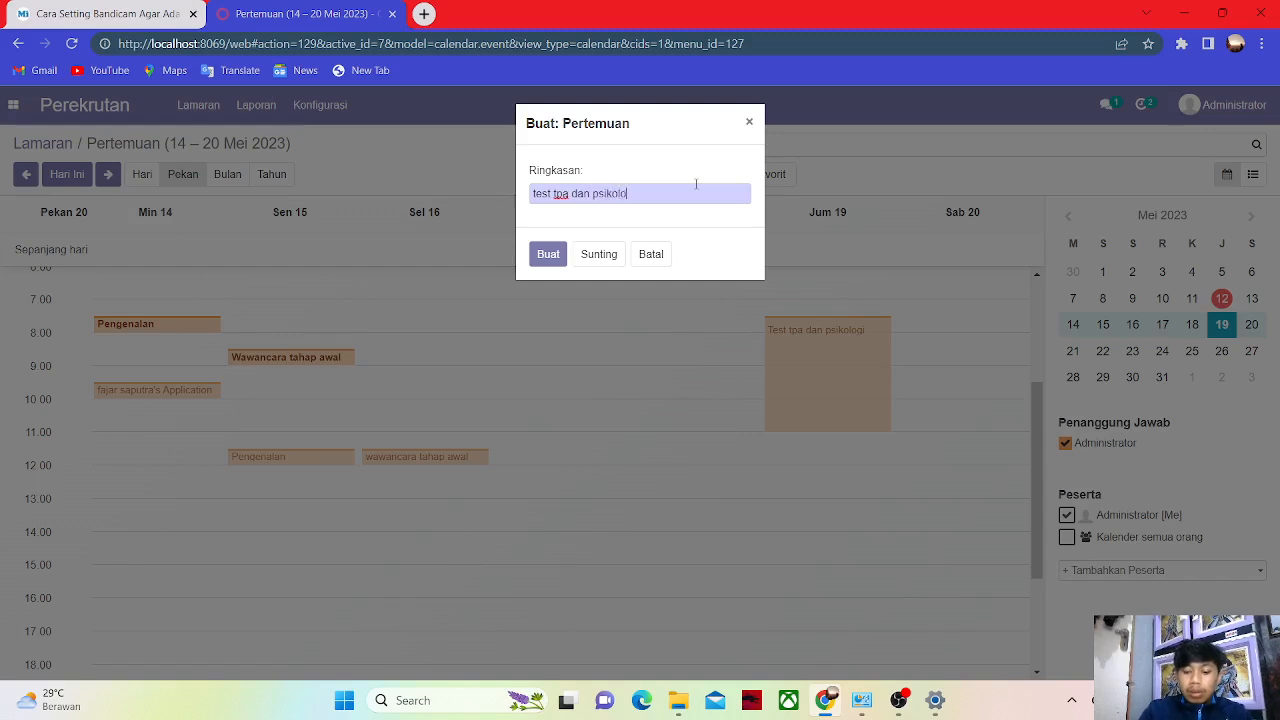
key(Return)
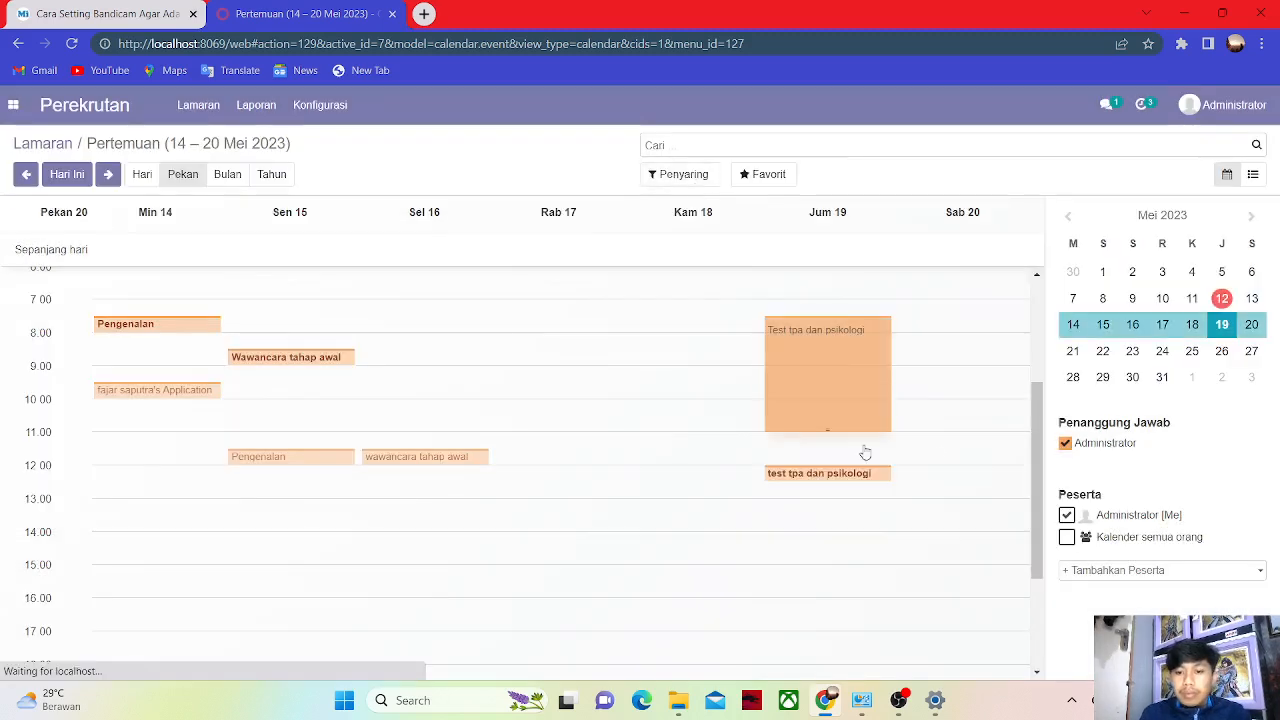
double_click(833, 475)
click(832, 475)
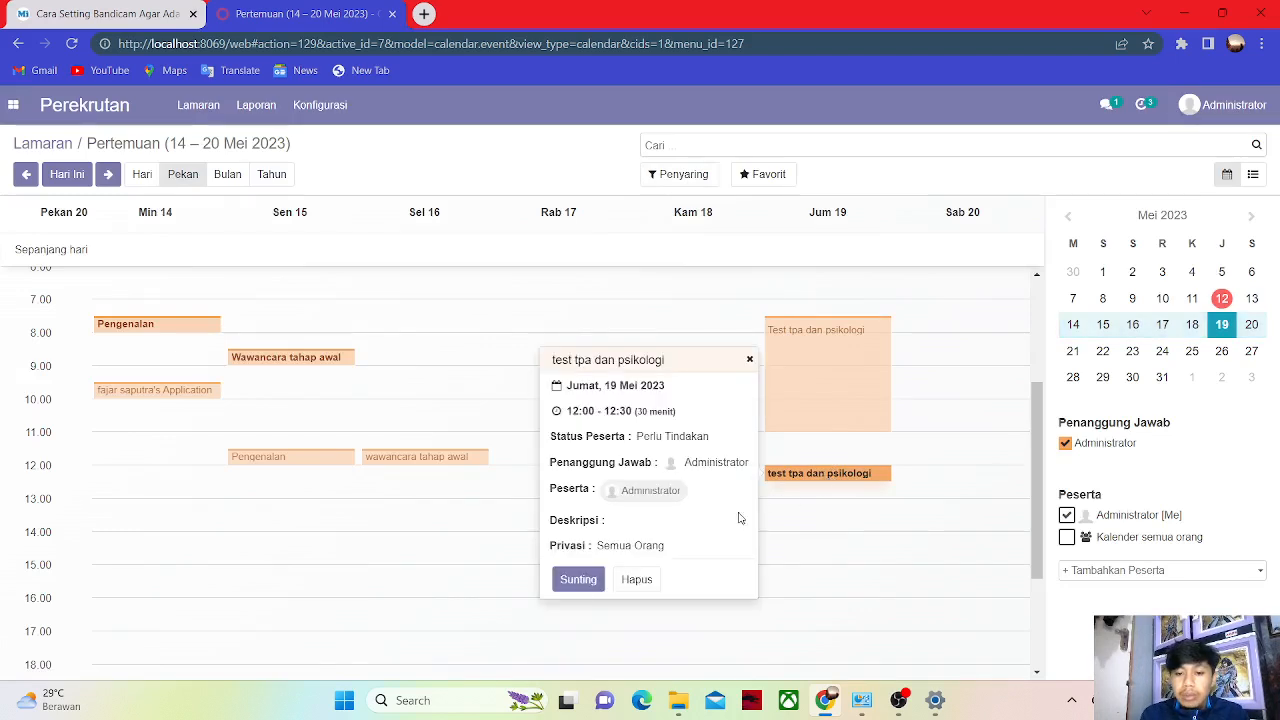
click(577, 581)
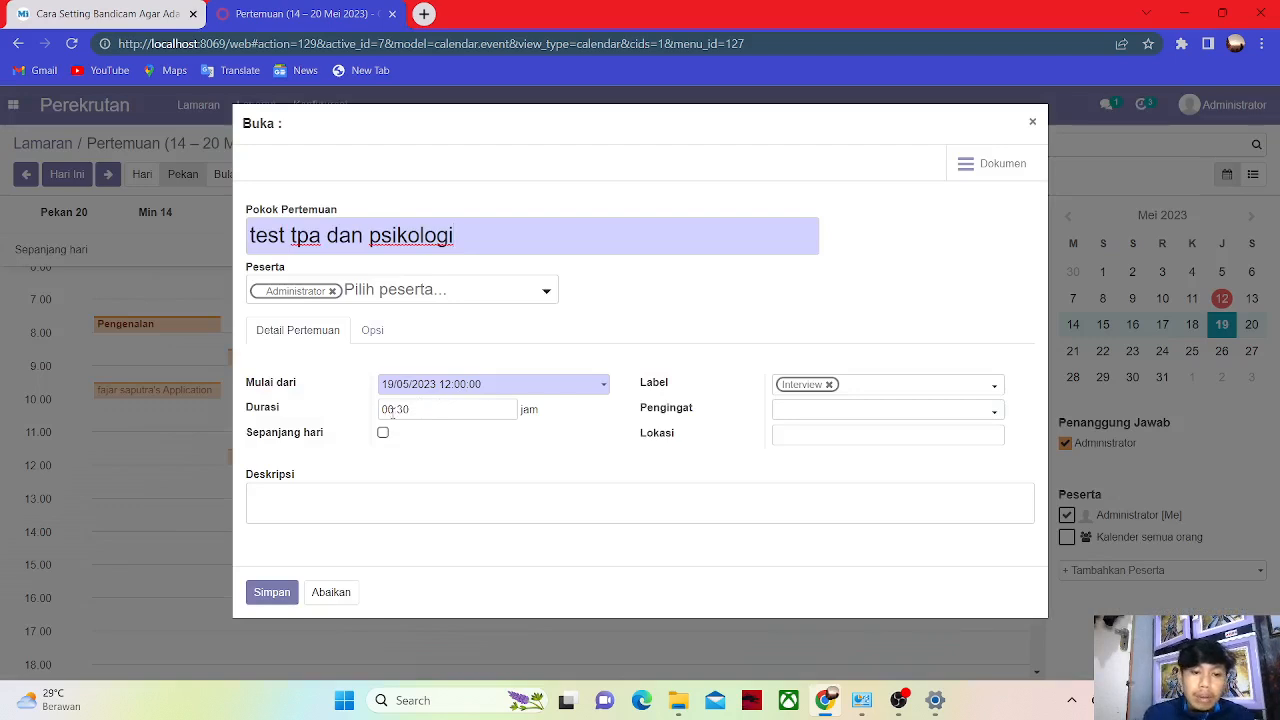
Set the meeting duration to 03:30, add a 30-minute notification reminder, and save.
key(BackSpace)
text(3)
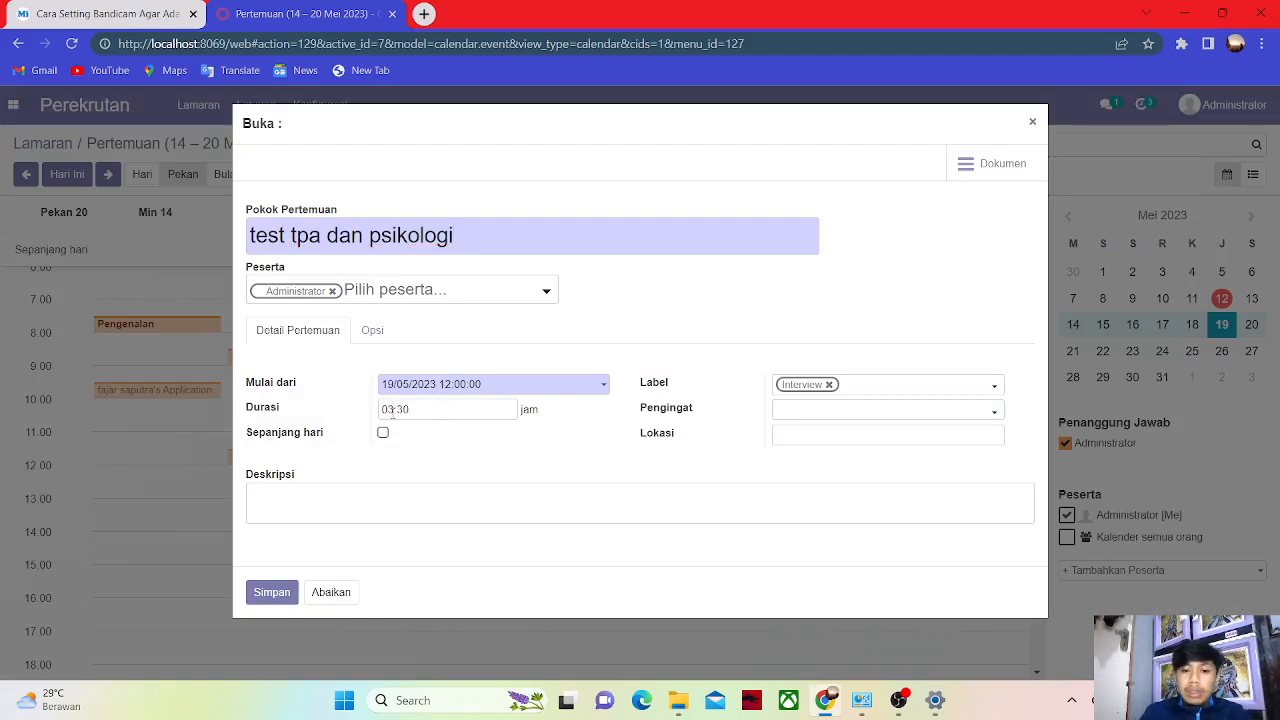
click(825, 410)
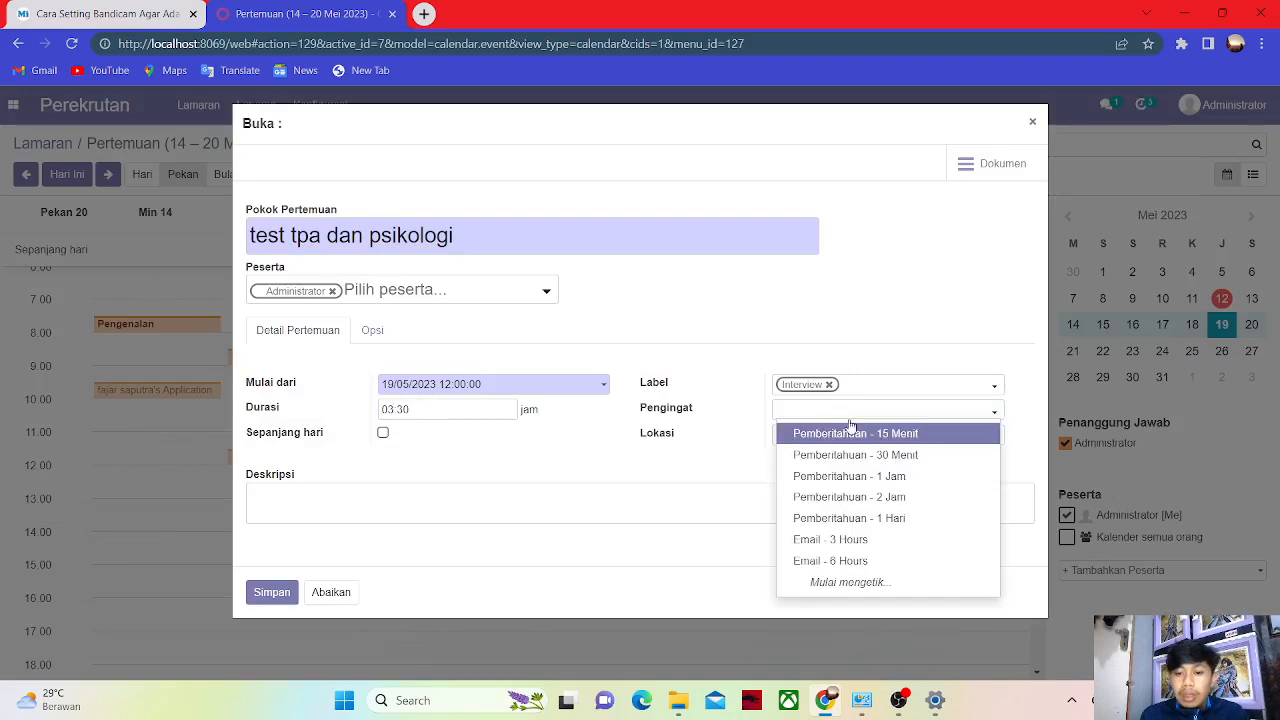
click(846, 455)
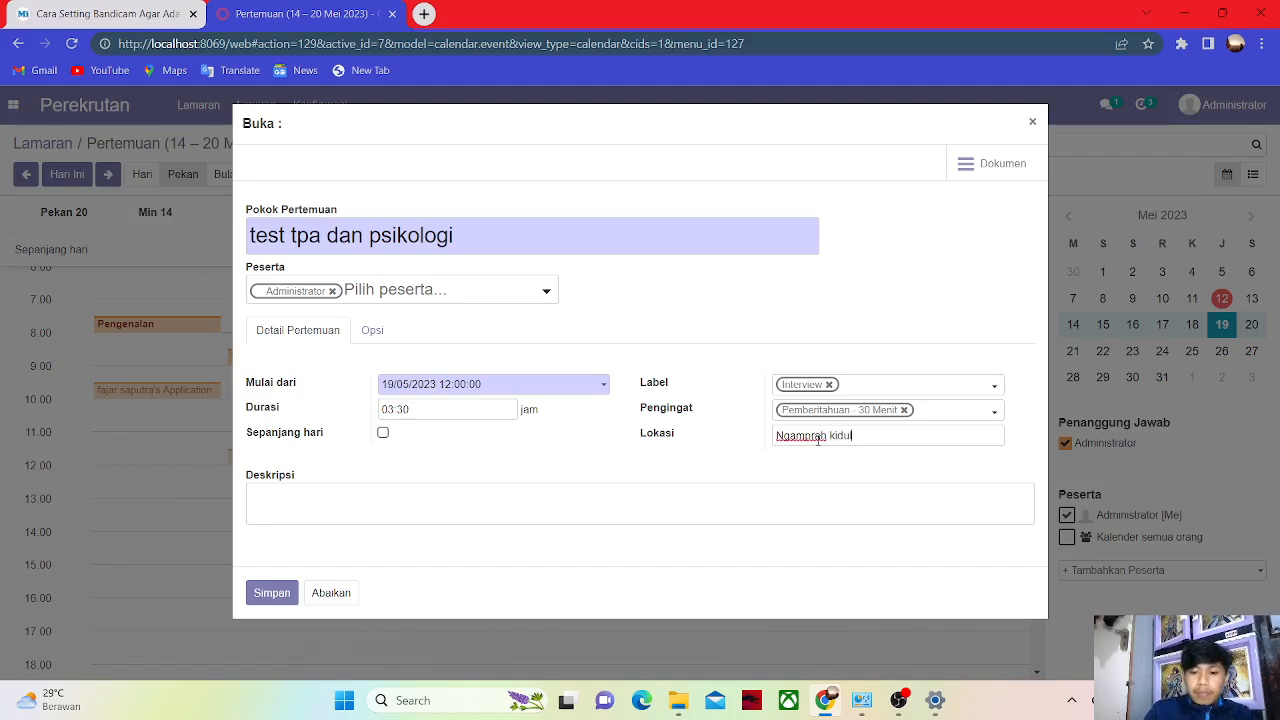
click(268, 594)
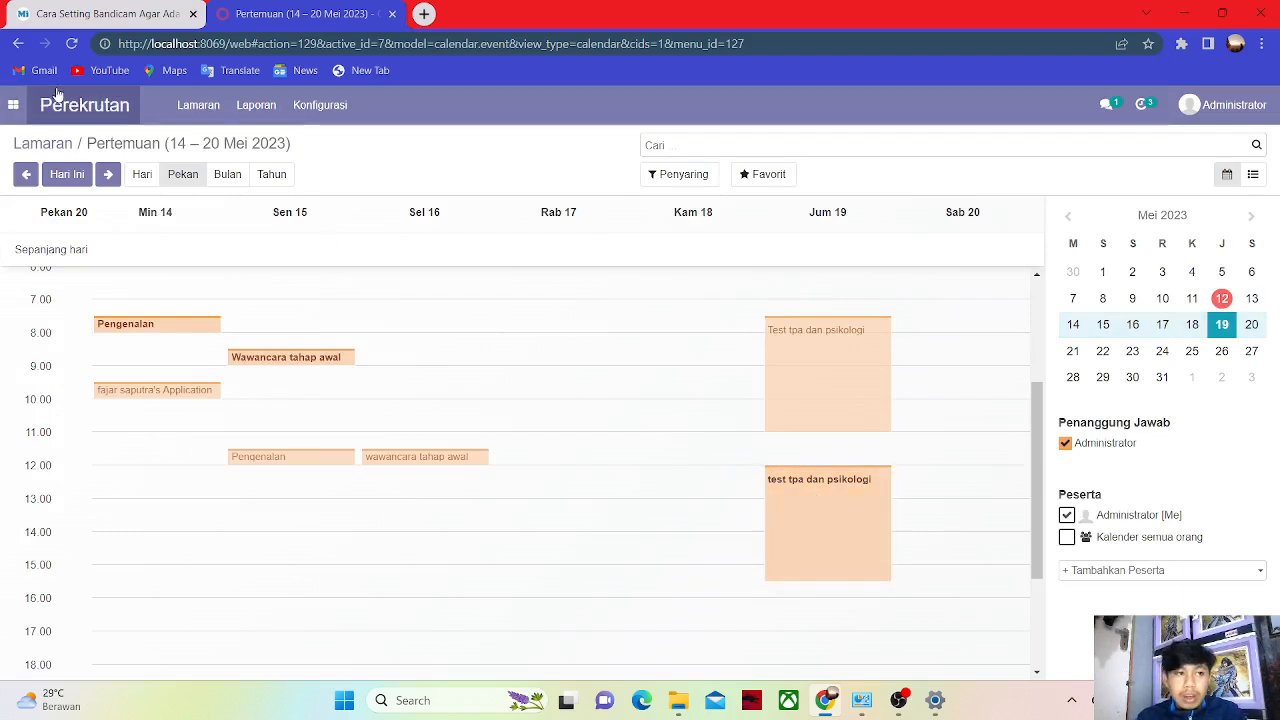
click(17, 44)
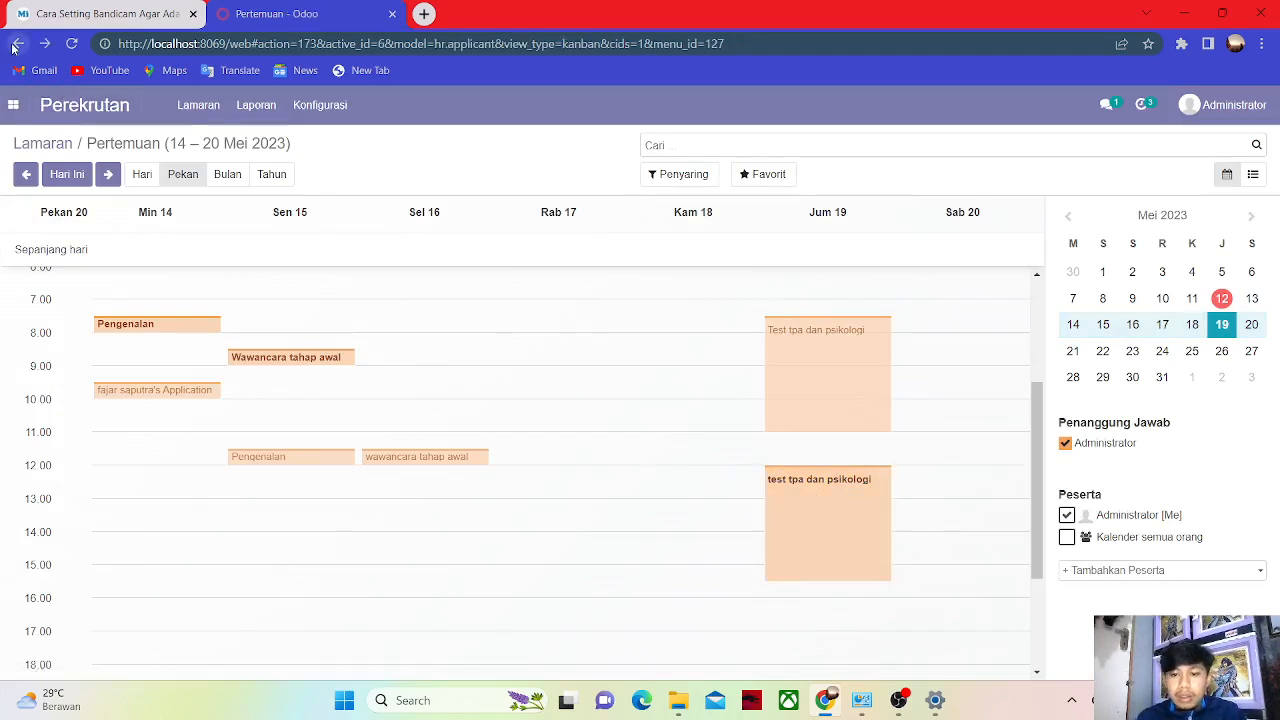
Mark the test tpa dan psikologi activity done and schedule the follow-up to-do.
click(637, 290)
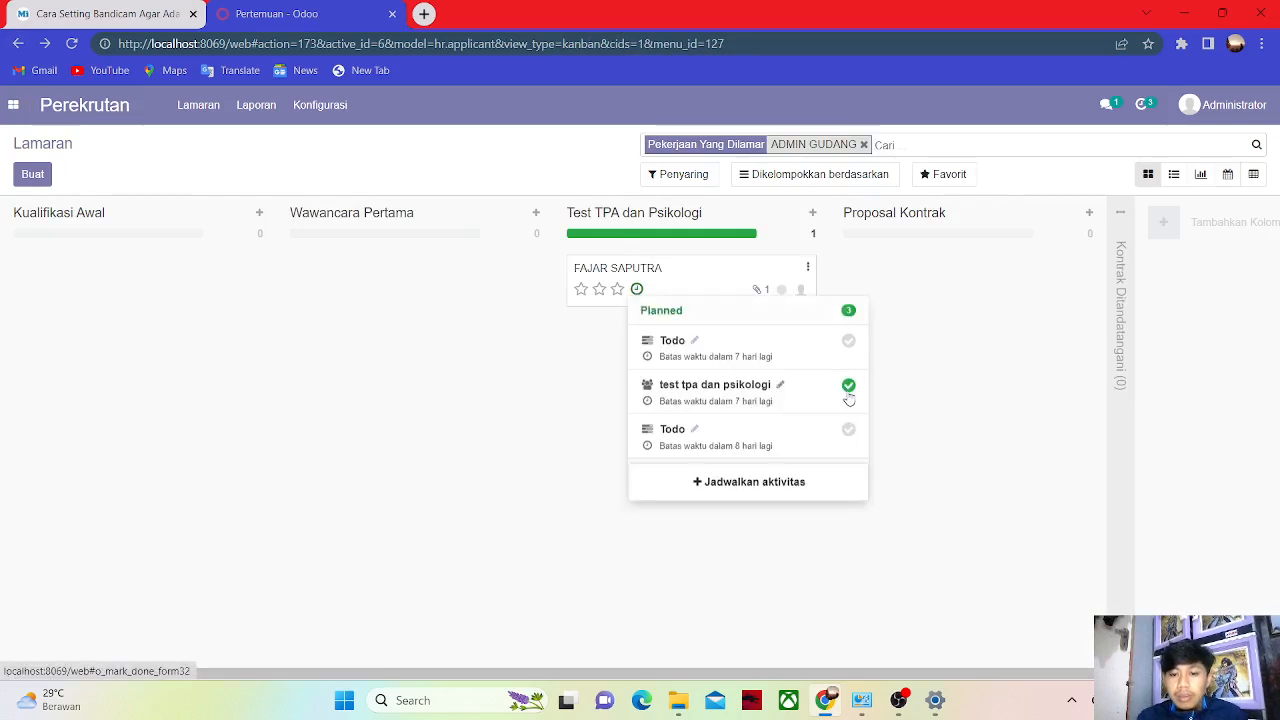
click(848, 390)
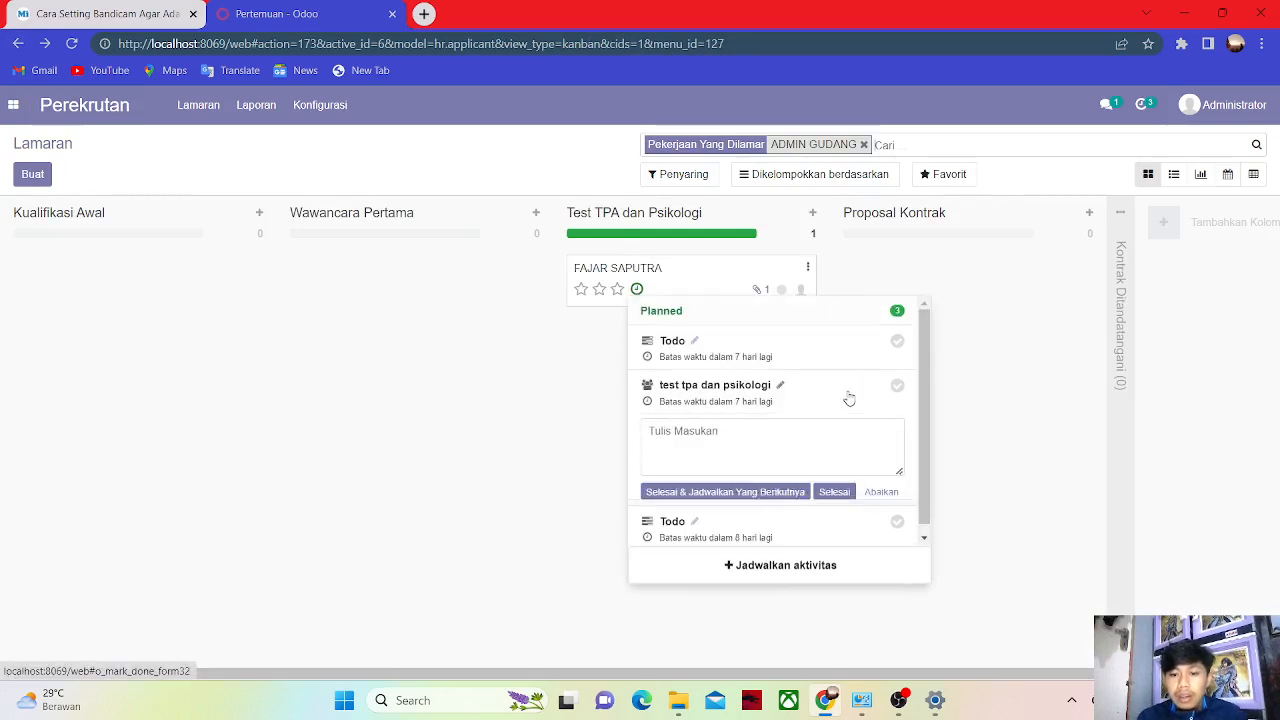
click(705, 493)
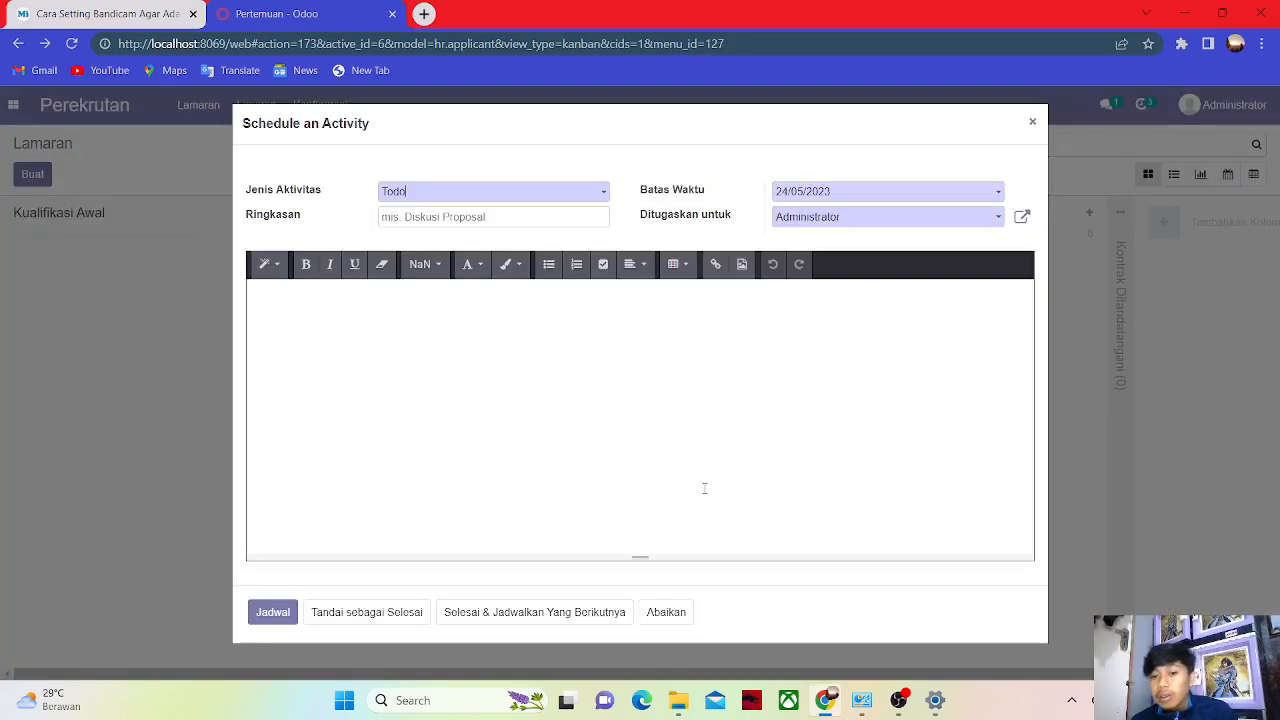
click(273, 611)
Flag the applicant Siap untuk Tahap Berikutnya and move them into the Proposal Kontrak stage.
click(781, 289)
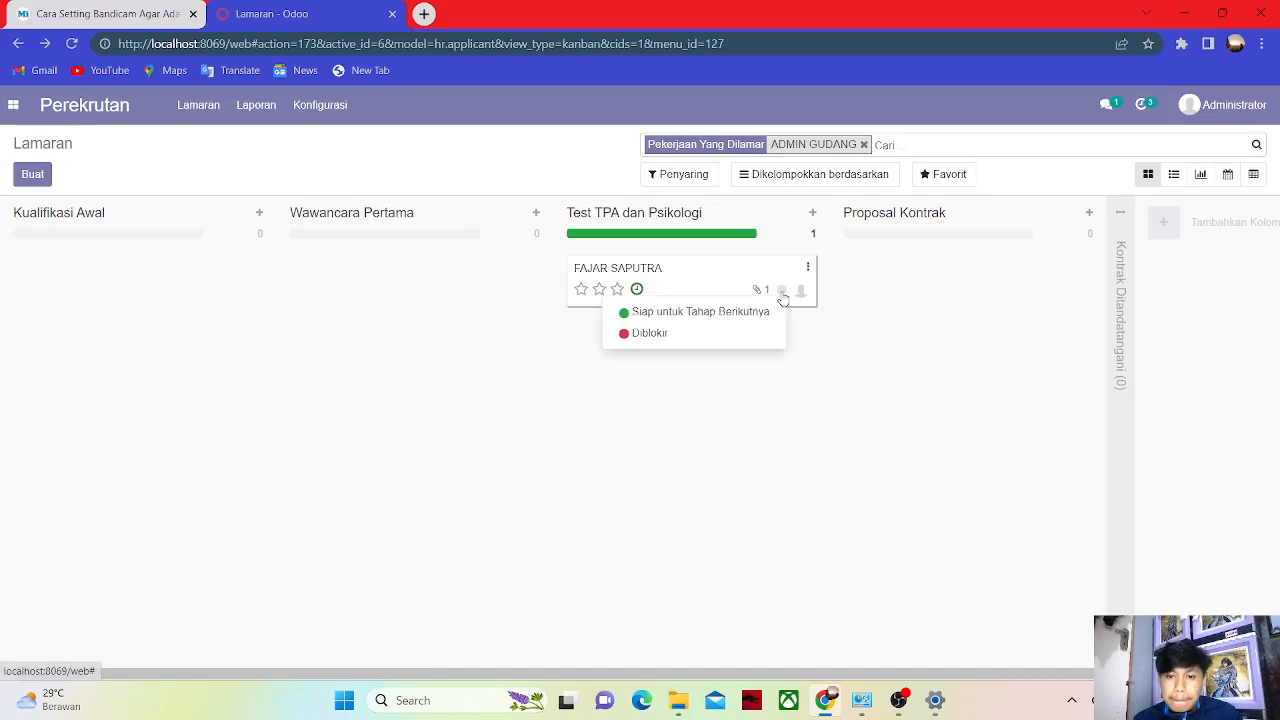
click(740, 312)
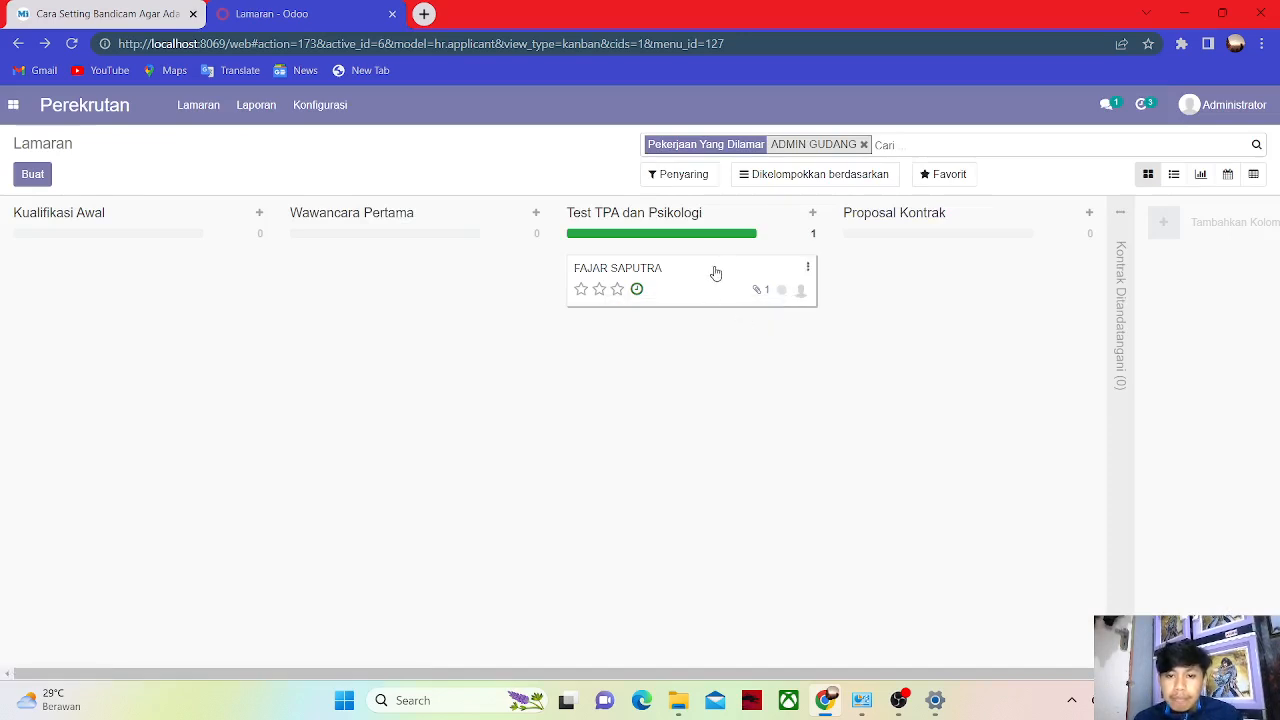
drag(692, 278, 957, 263)
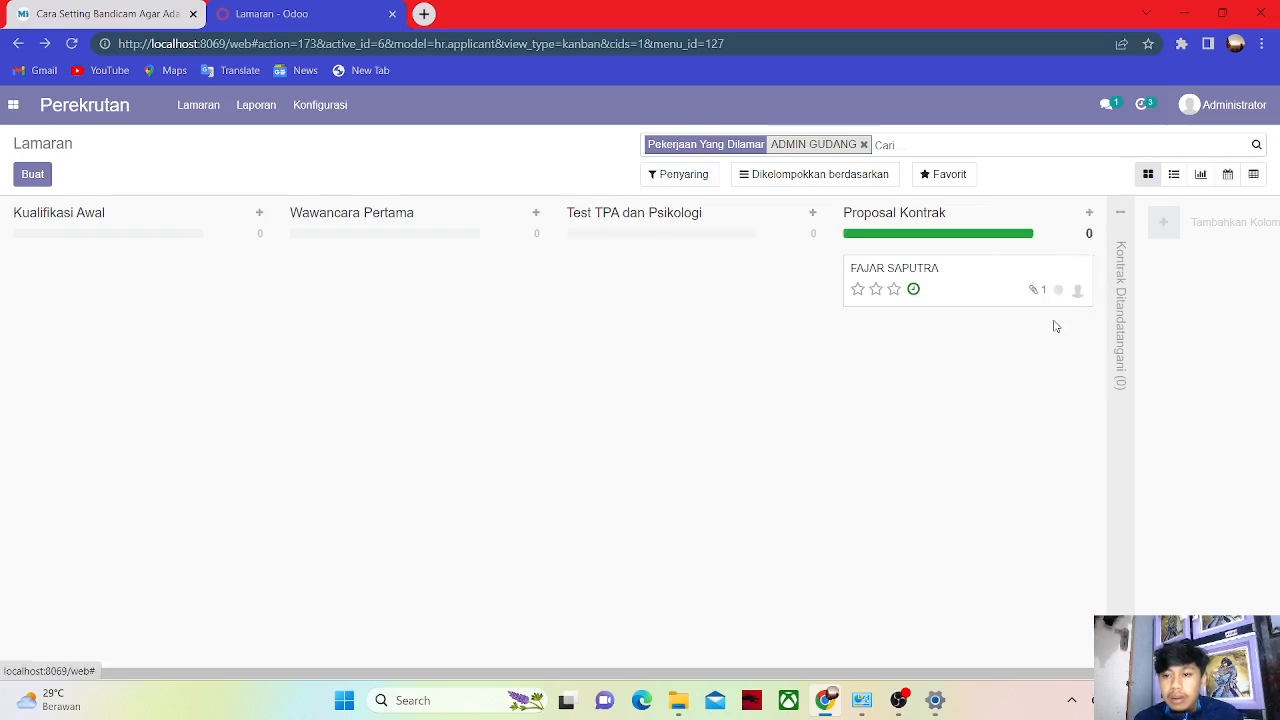
click(1084, 268)
click(752, 366)
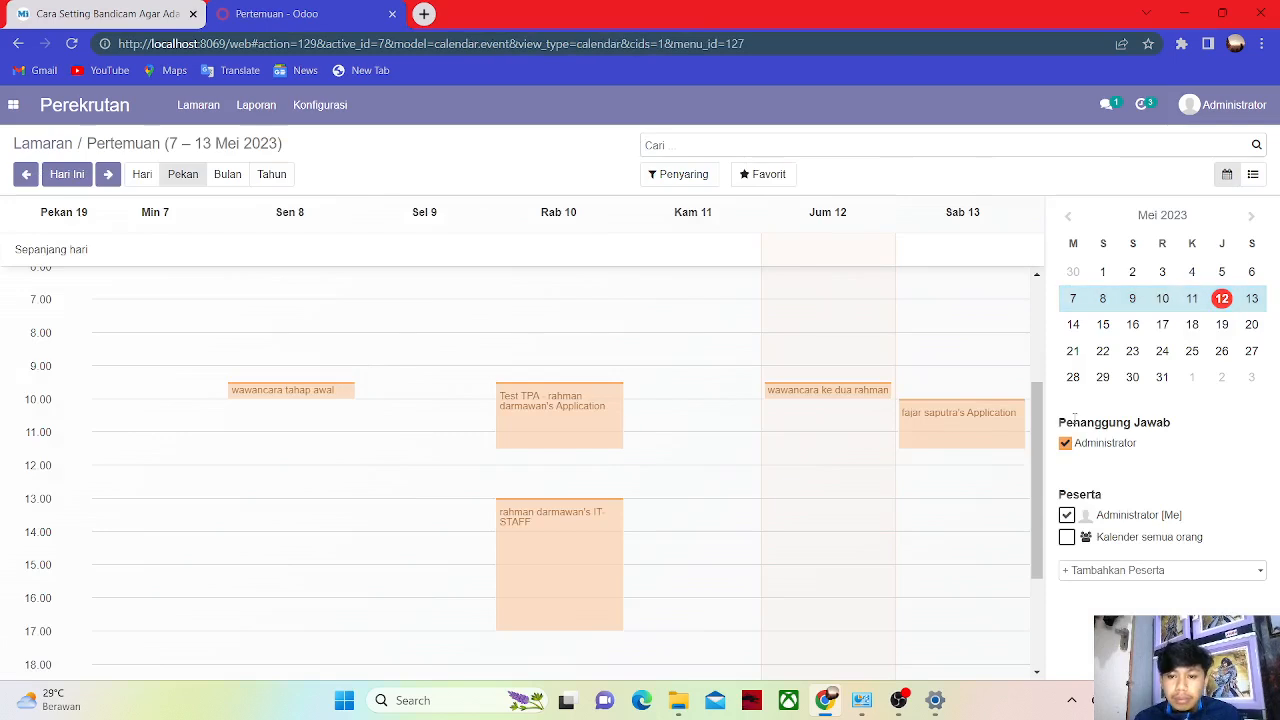
Create a 'Perjanjian kontrak atau penawaran kontrak' meeting on Monday 22 Mei at 9:00.
click(1104, 351)
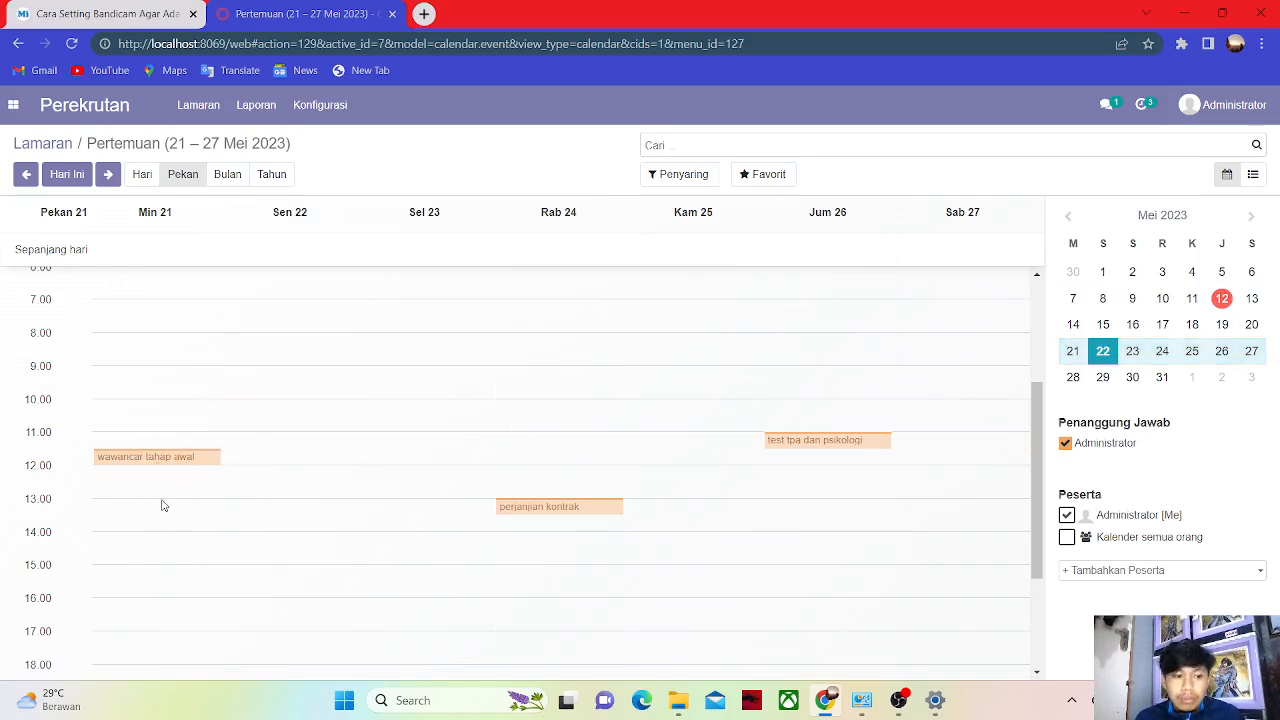
click(158, 337)
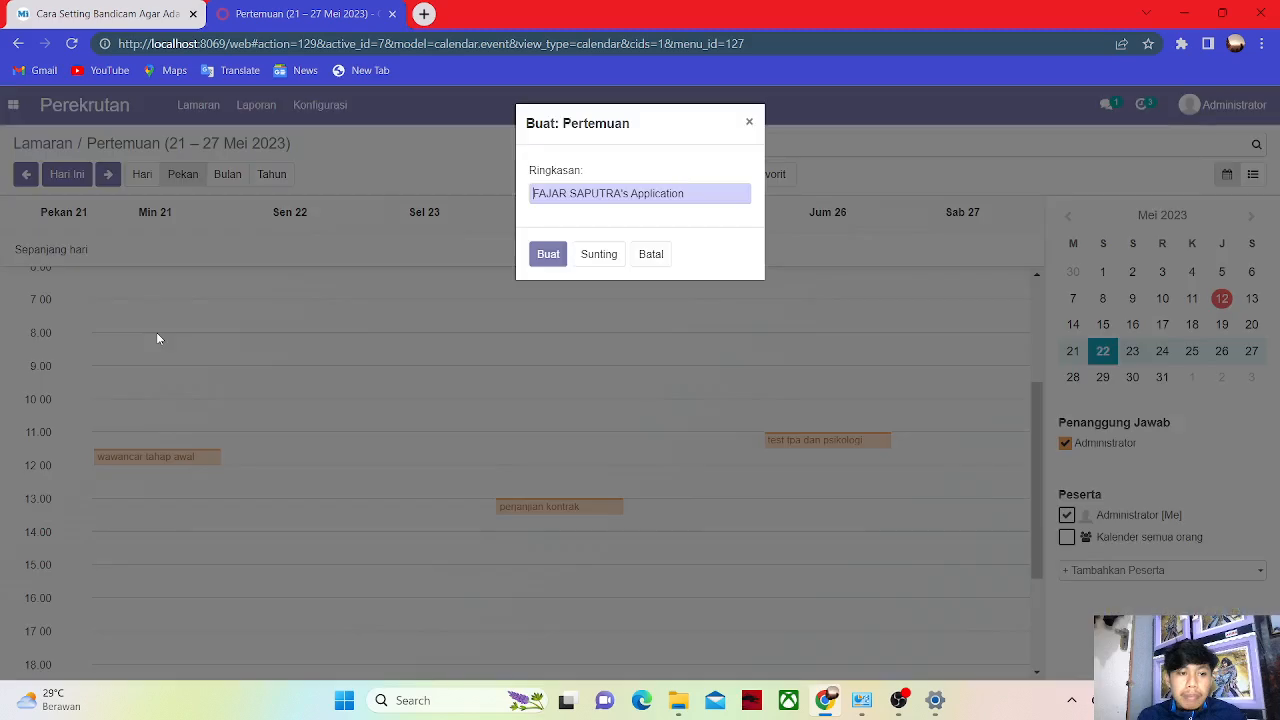
click(749, 122)
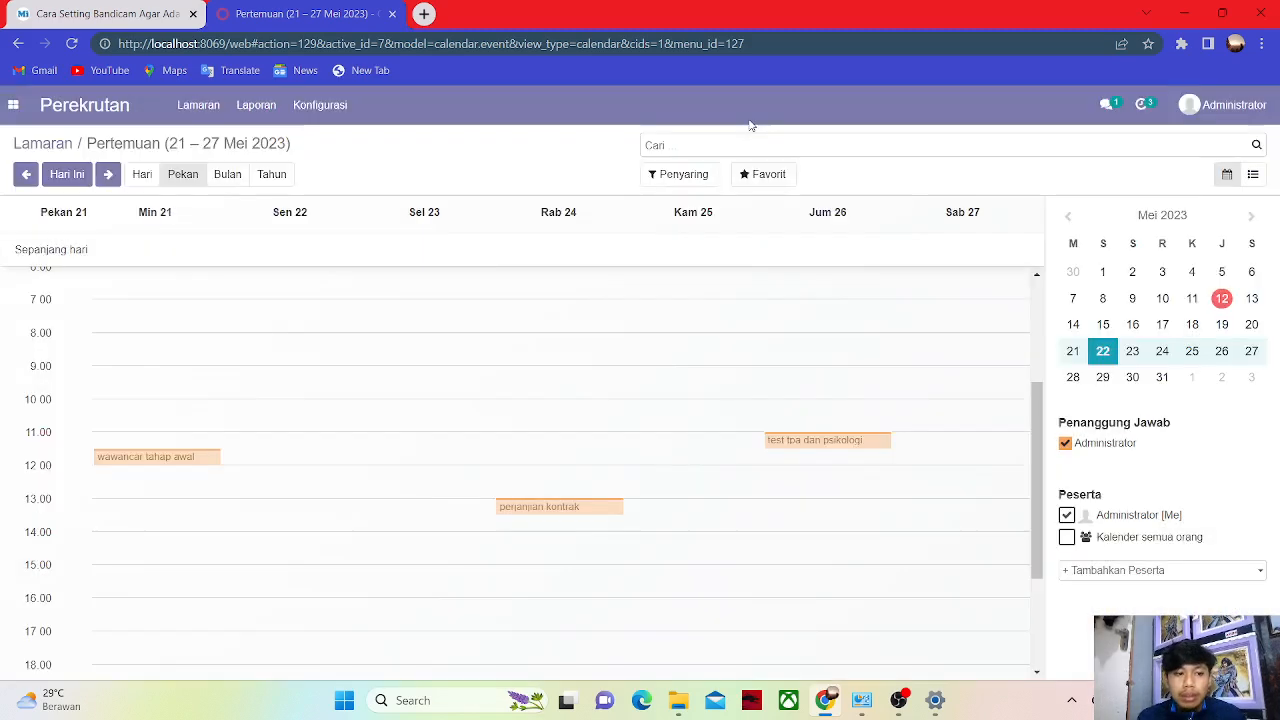
click(287, 373)
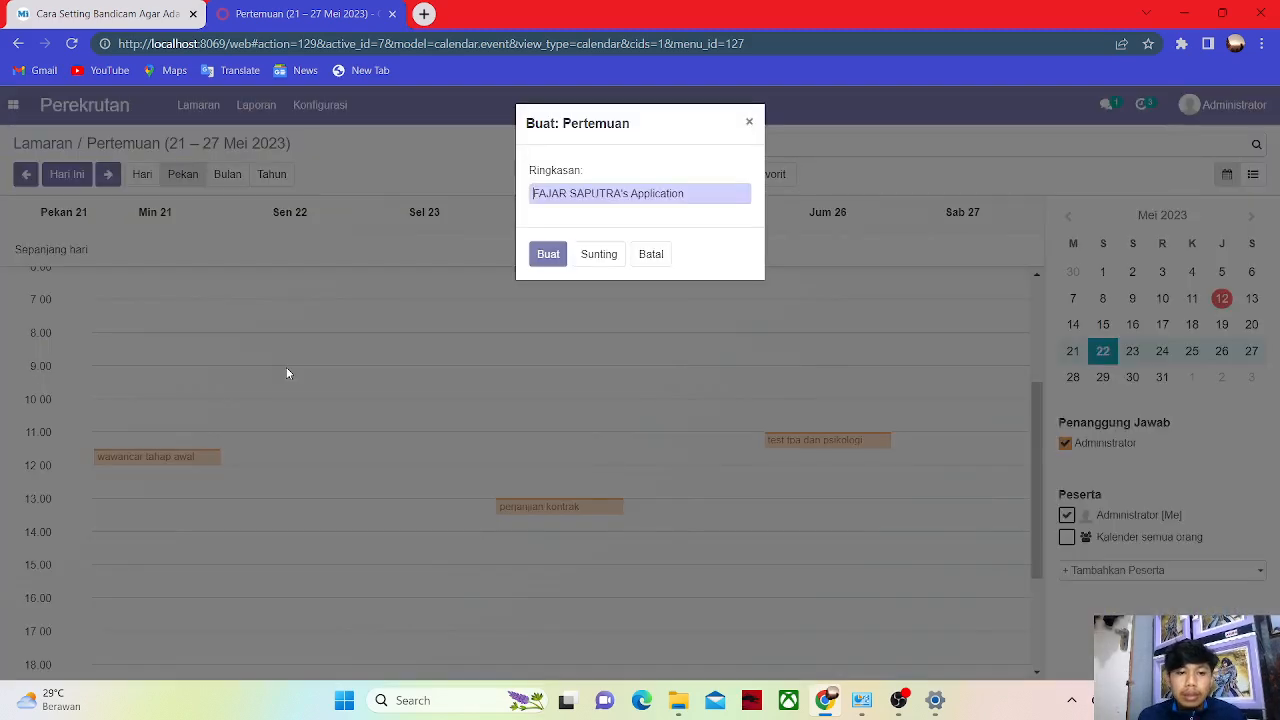
triple_click(685, 193)
key(BackSpace)
text(Perjanjian kon)
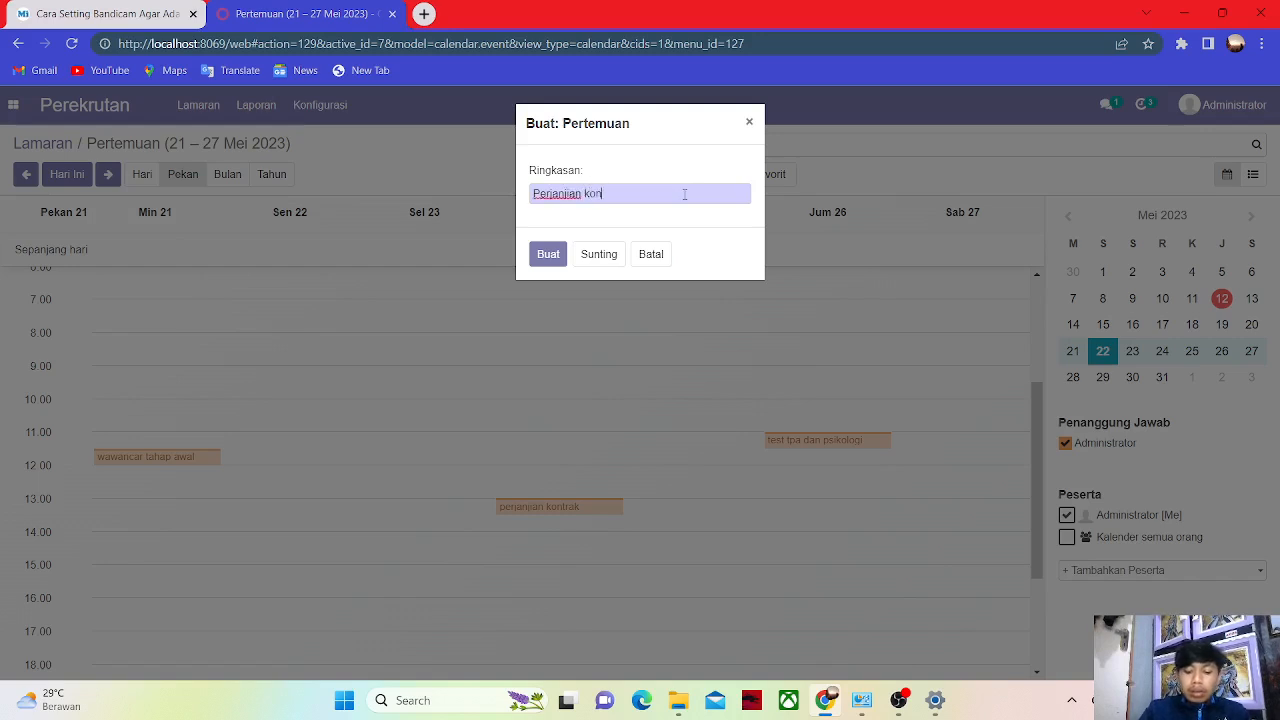
text(trak )
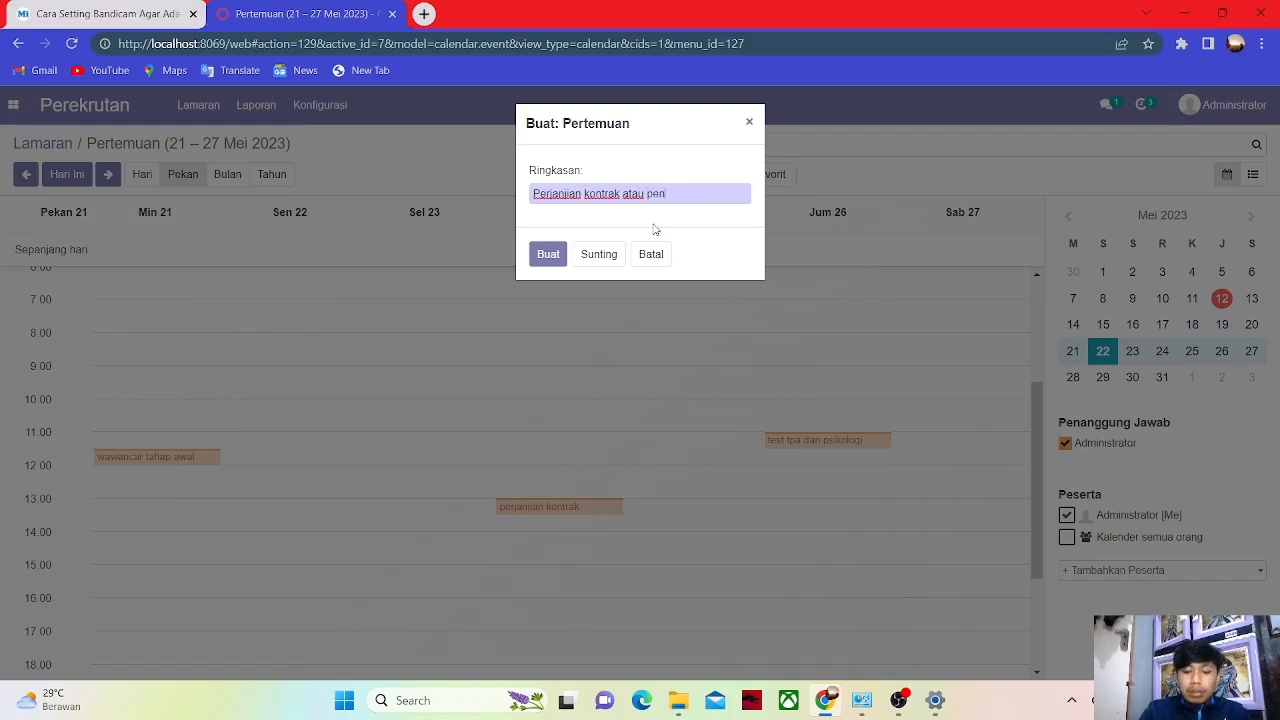
text(atau penawaran kontrak)
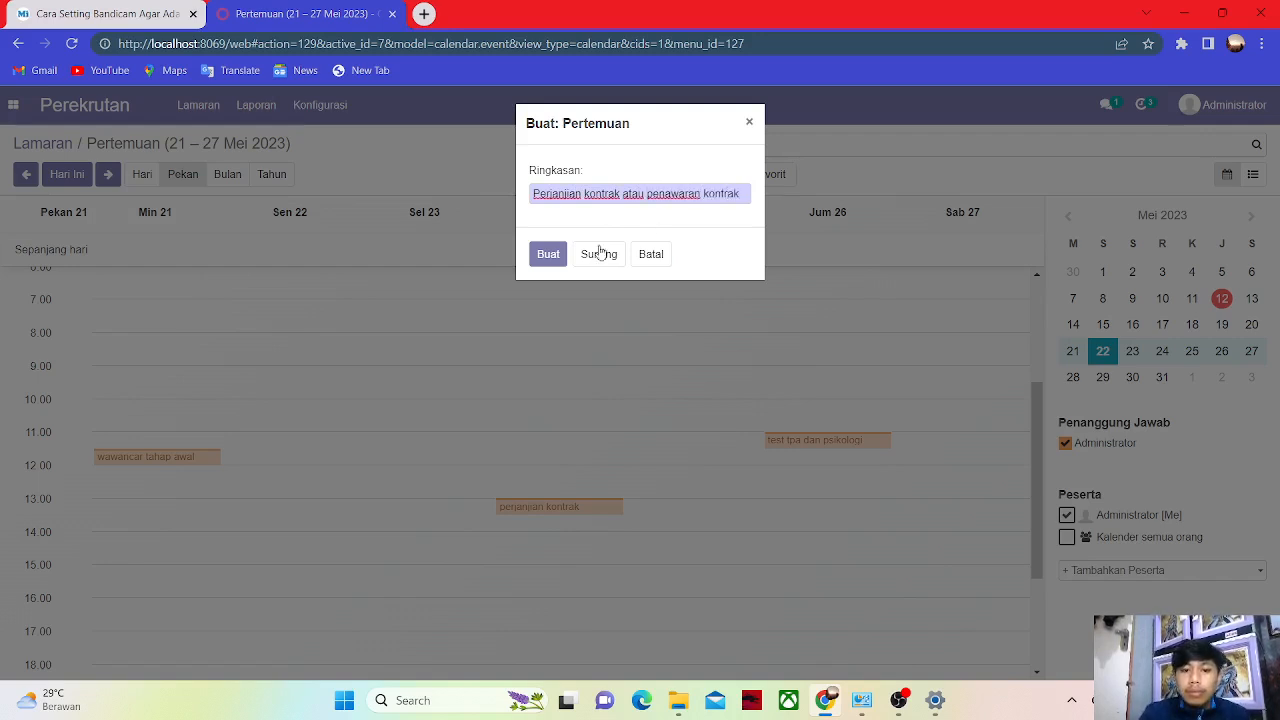
click(546, 254)
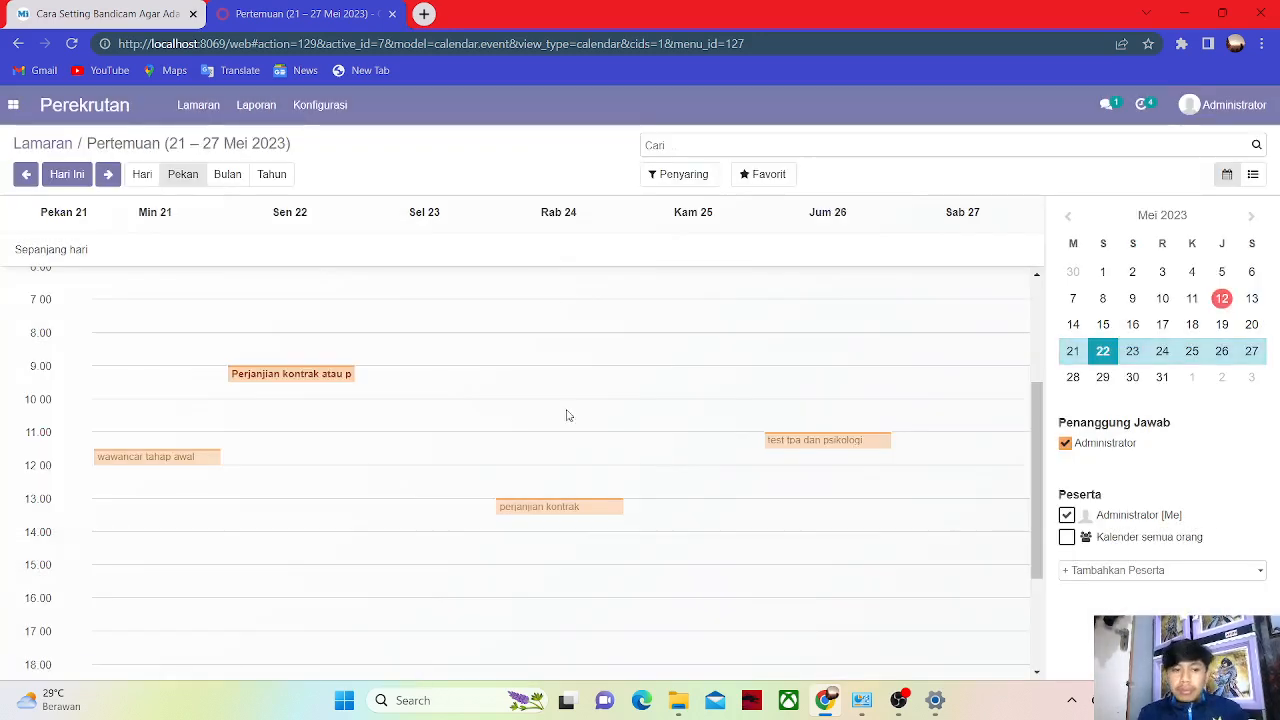
click(18, 43)
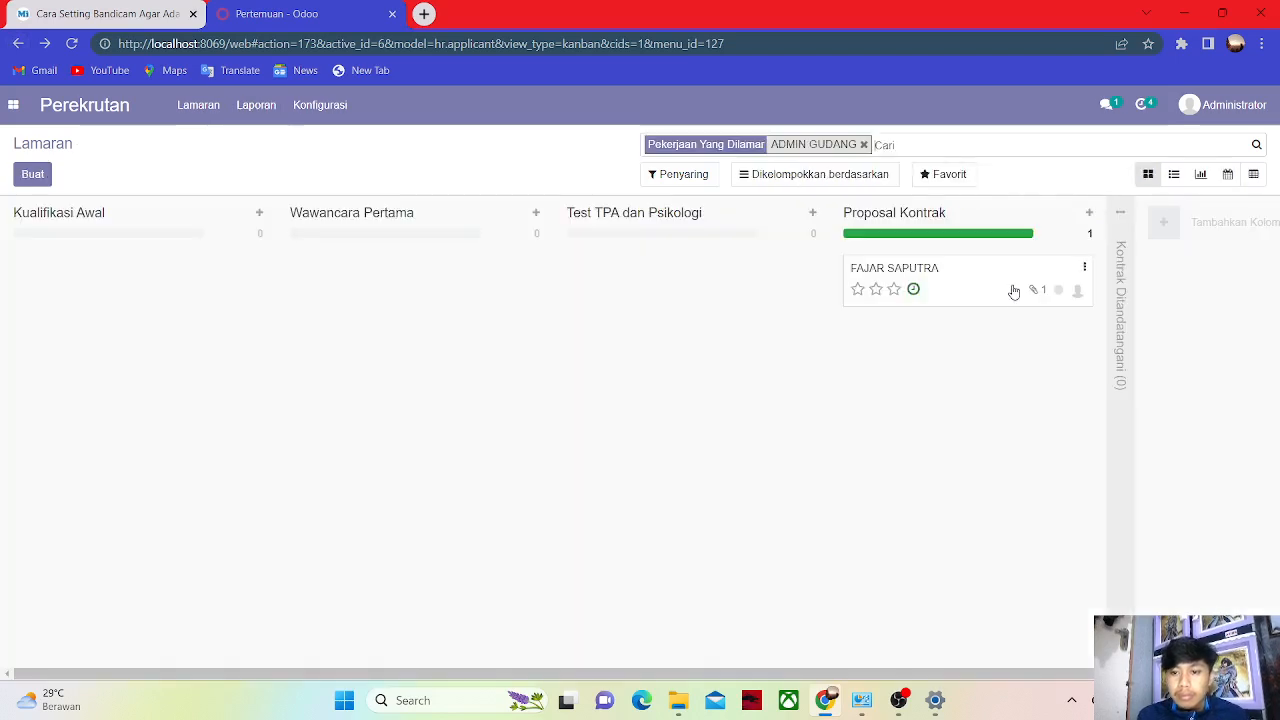
Mark the contract meeting done, schedule a Todo due 27/05/2023, and flag the applicant ready.
click(914, 290)
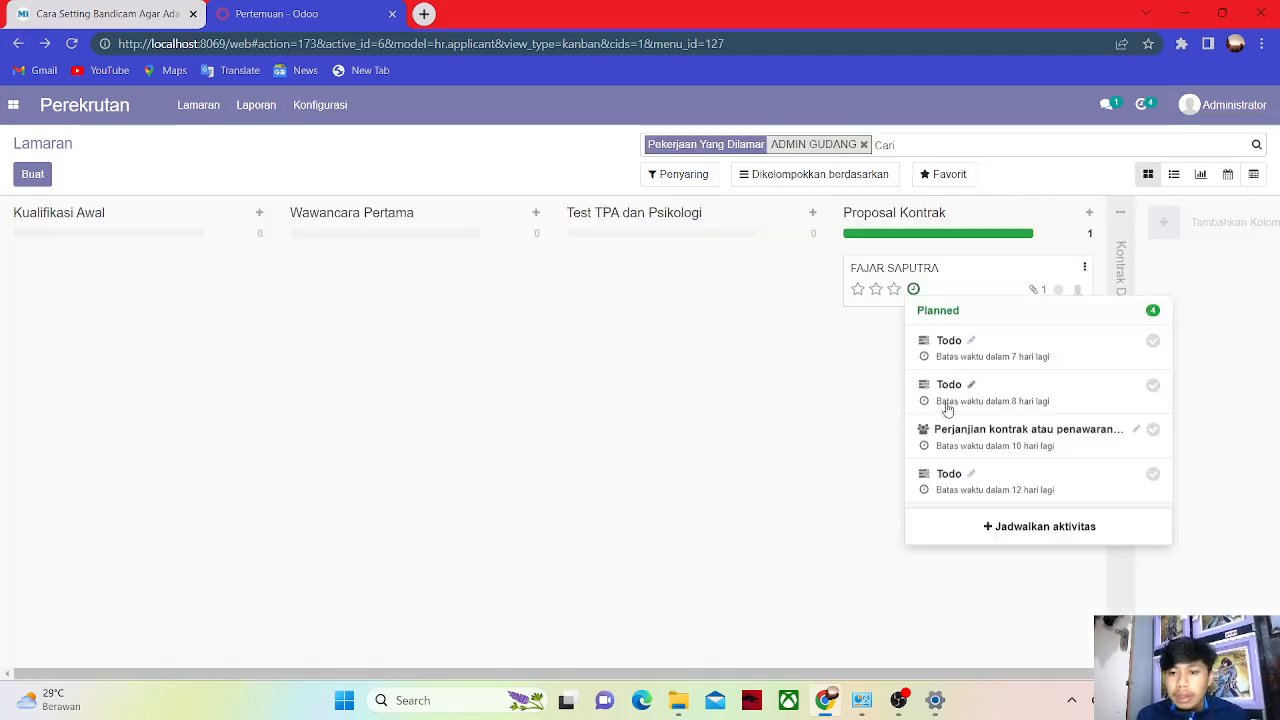
click(1154, 434)
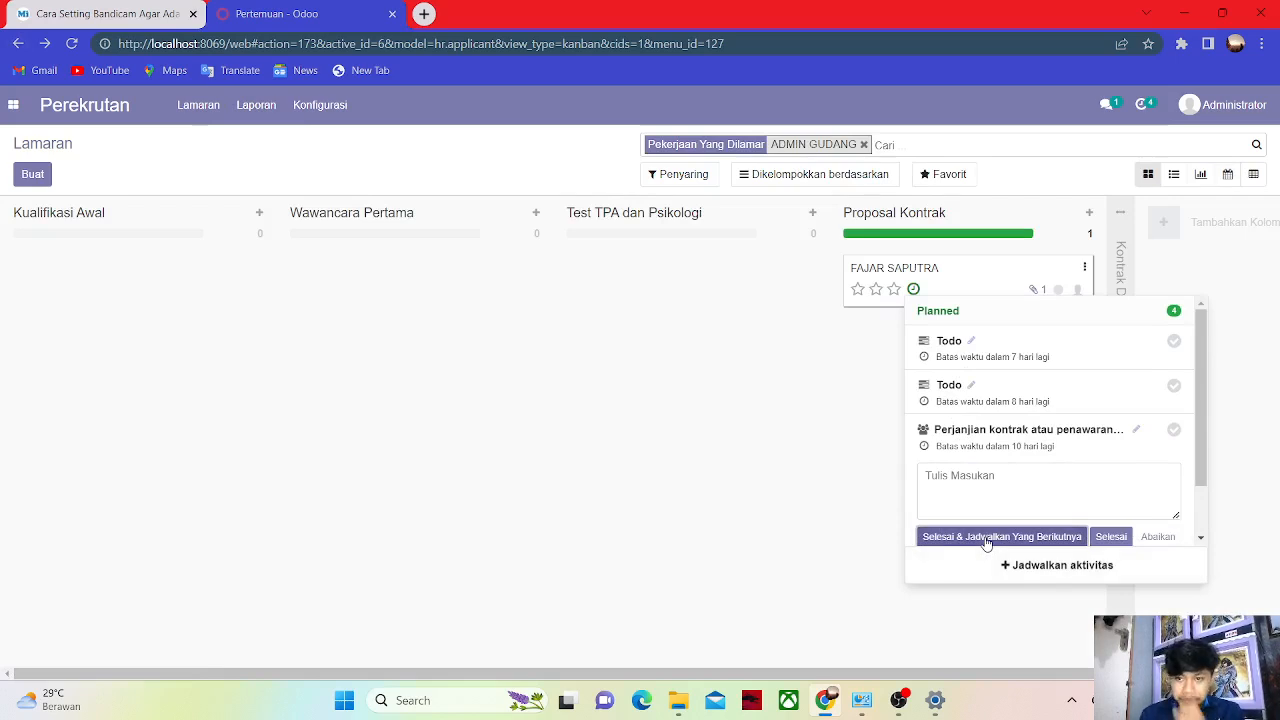
click(986, 538)
click(276, 614)
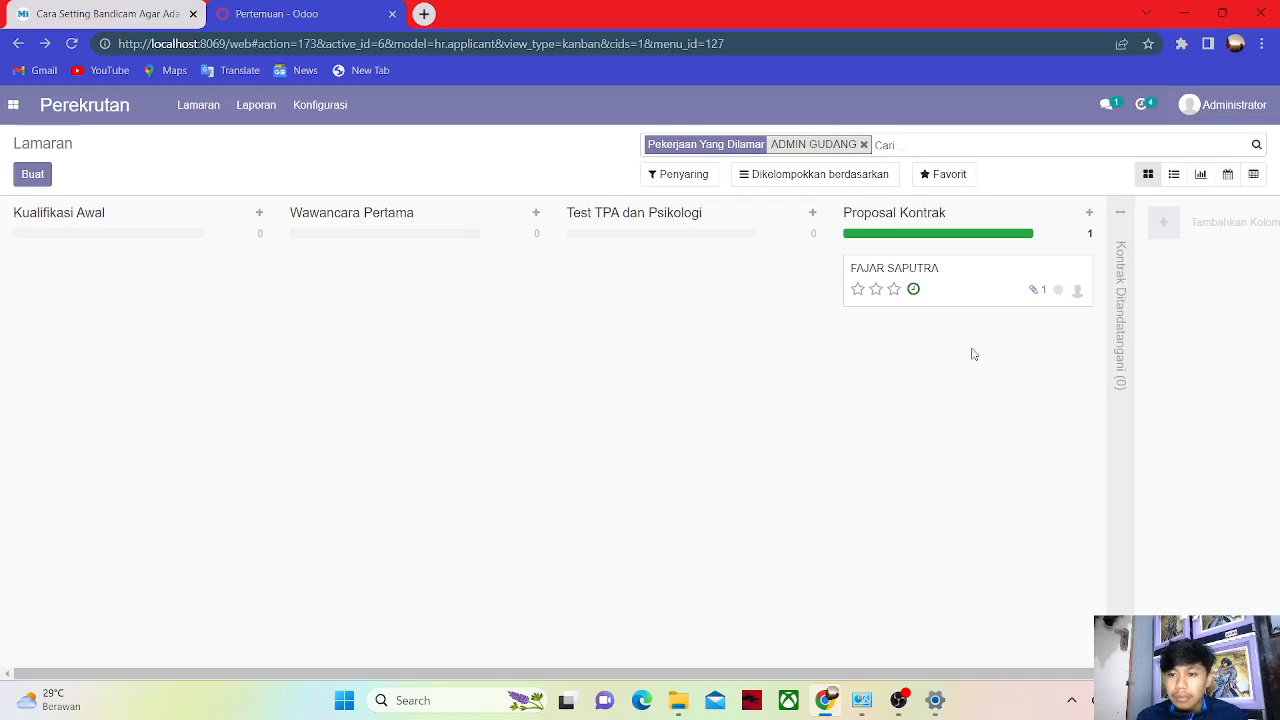
click(1057, 289)
click(1009, 318)
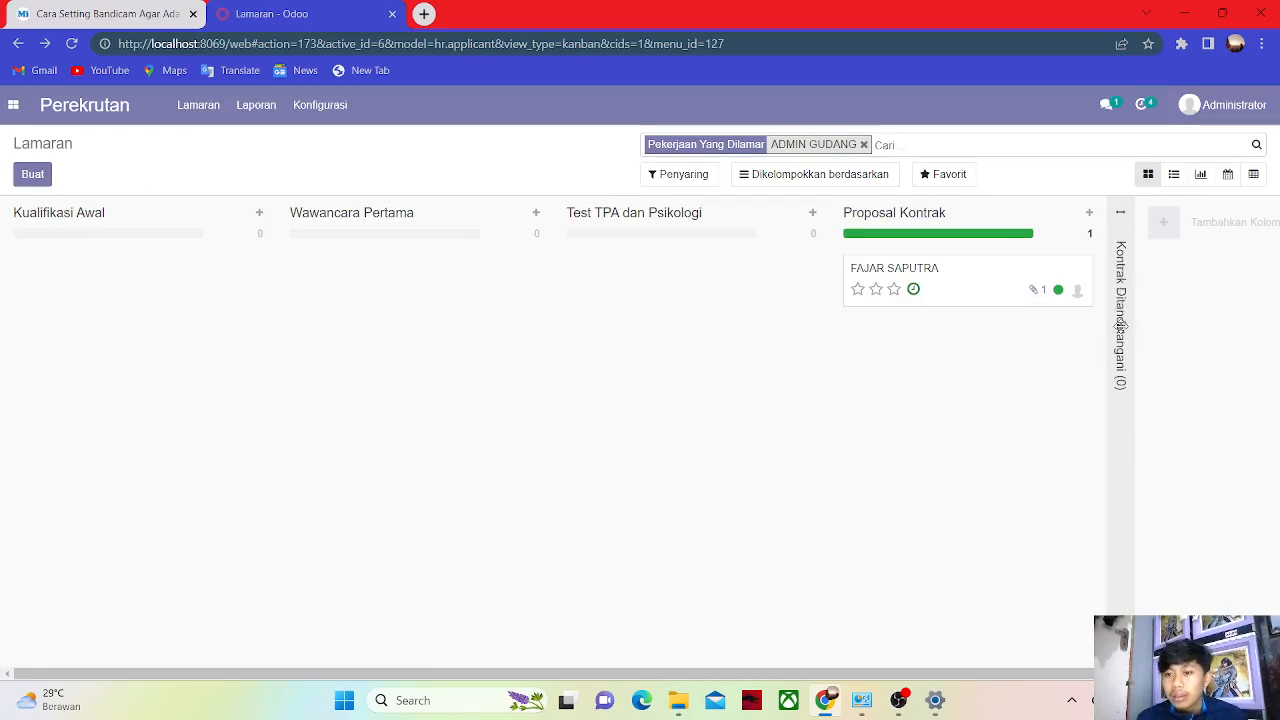
Unfold the Kontrak Ditandatangani stage and move the application into it.
drag(1026, 286, 1174, 326)
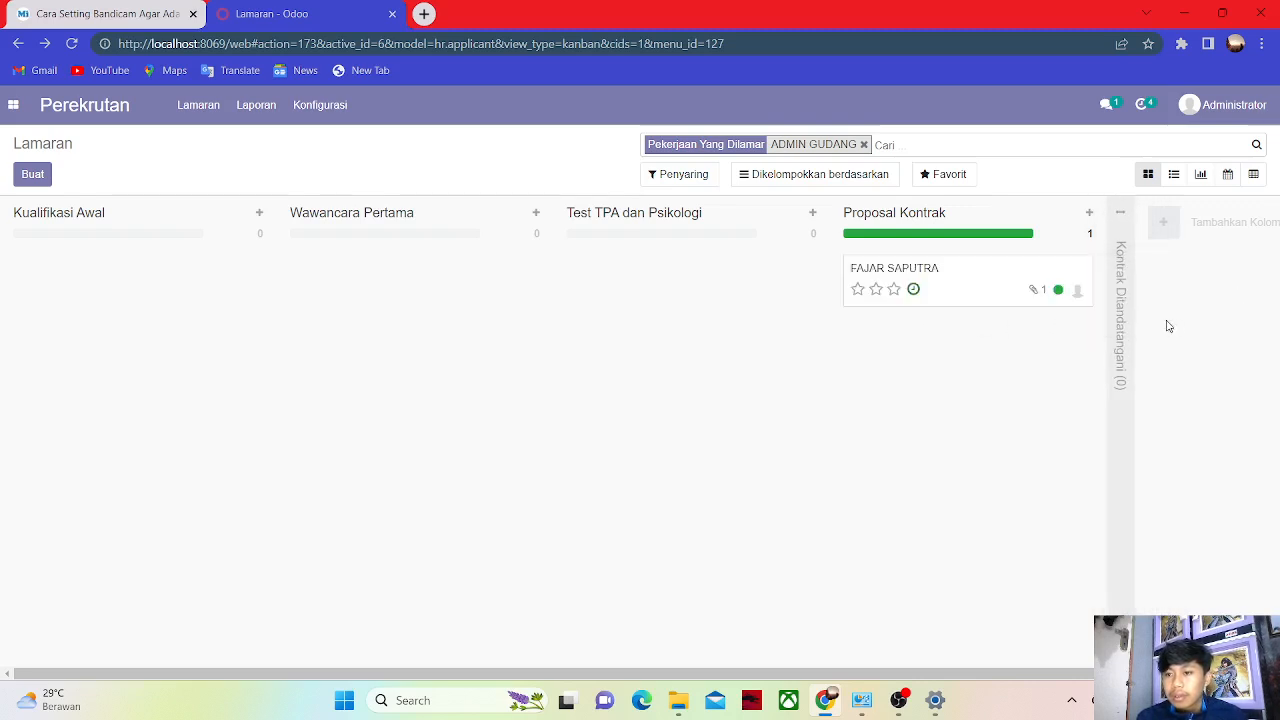
click(1120, 320)
drag(986, 283, 1203, 283)
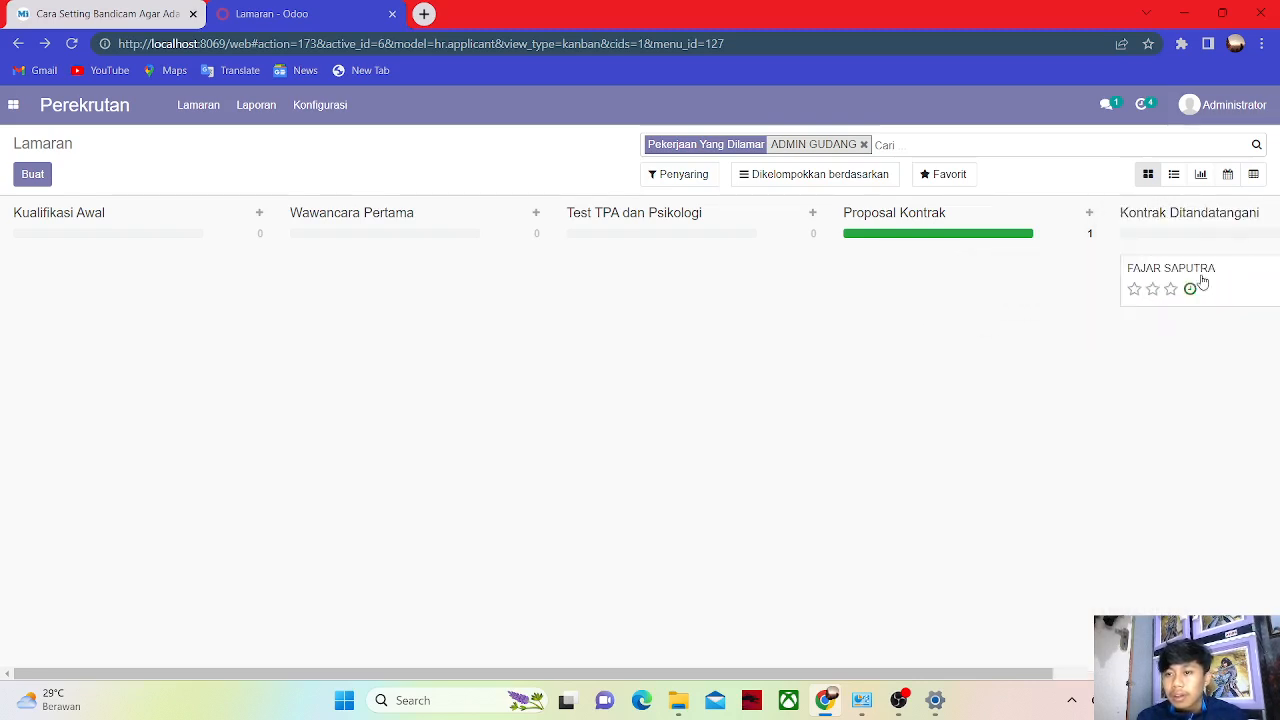
drag(1016, 673, 1230, 673)
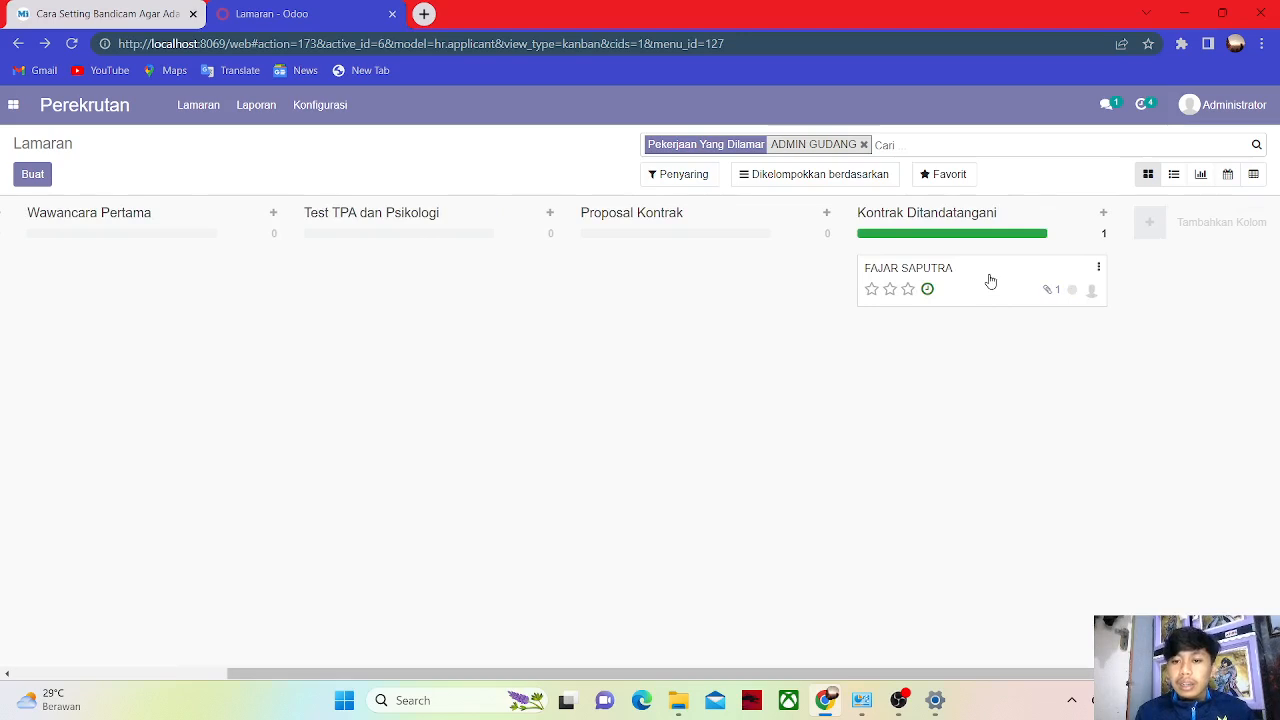
Create and save an employee record from the application, then view its contracts.
click(990, 281)
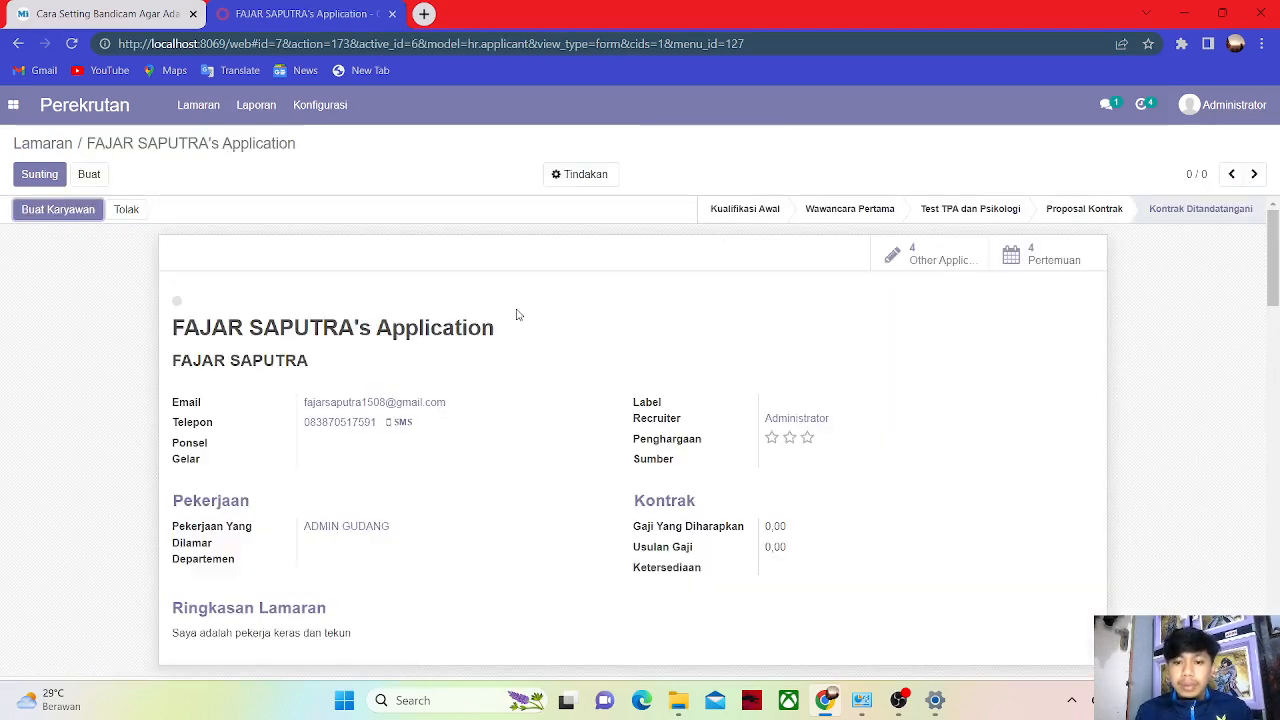
click(56, 211)
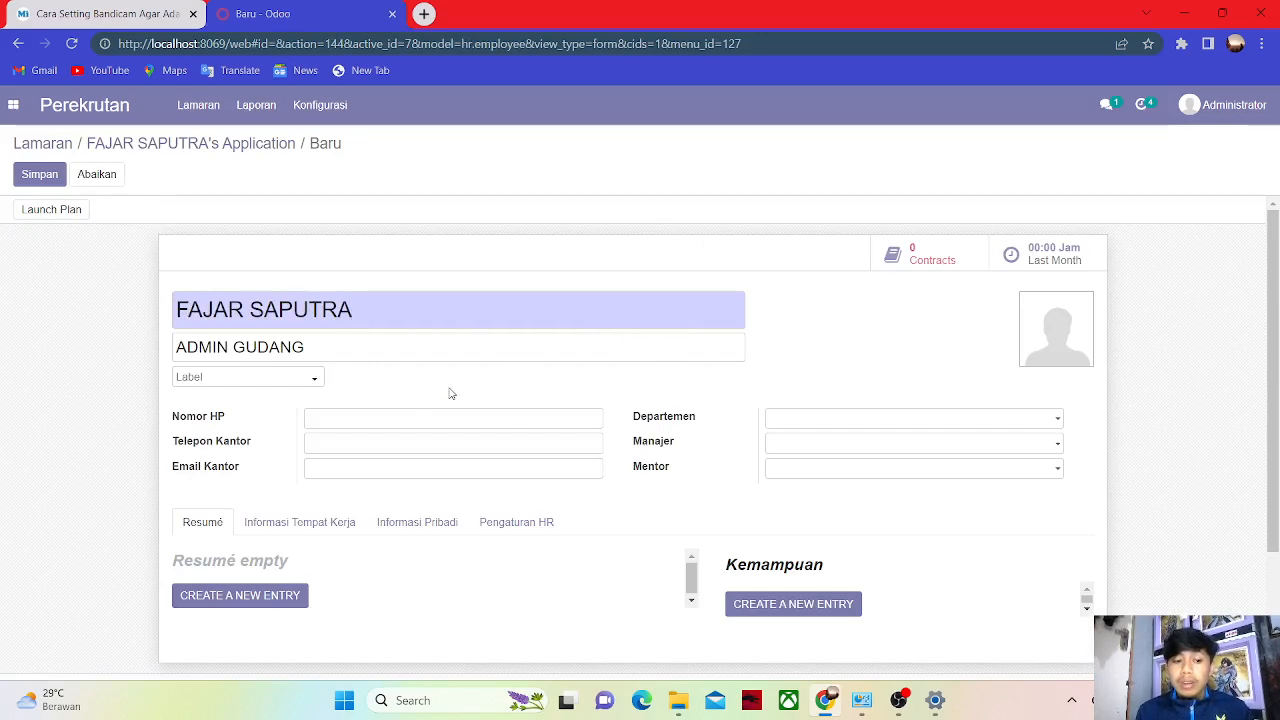
click(948, 262)
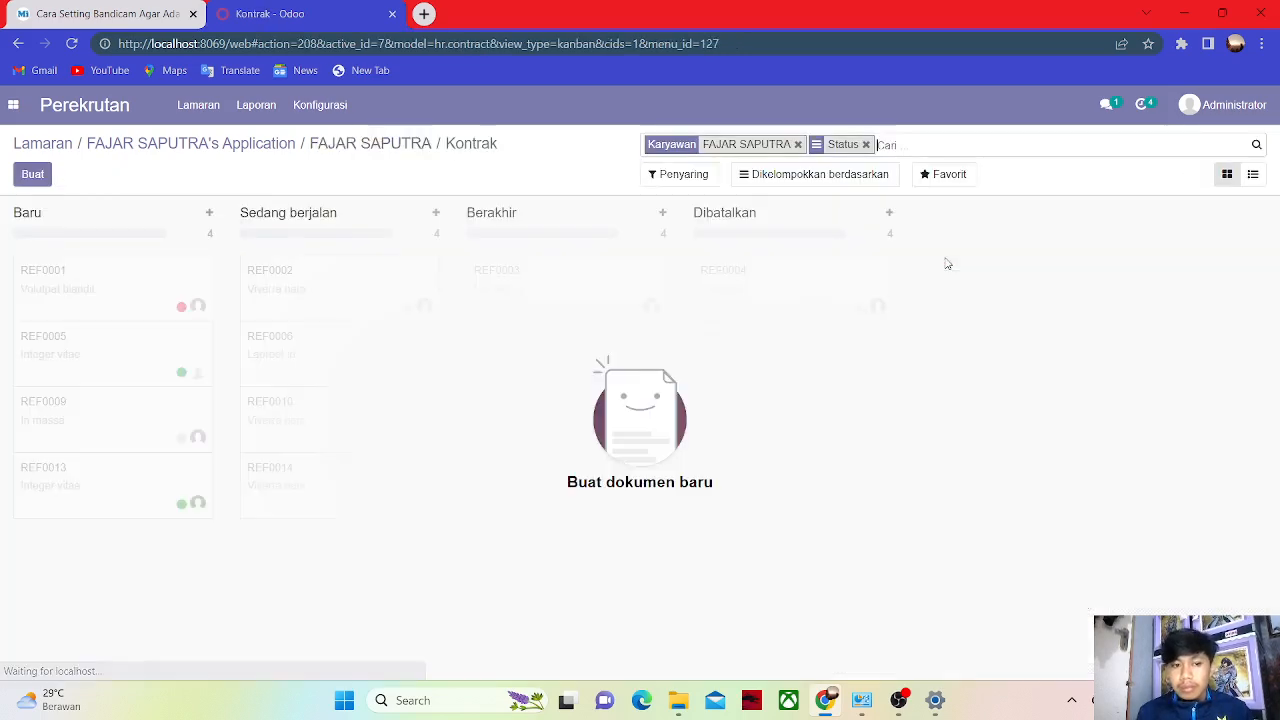
Start a new contract with reference 'Kontrak kerja' followed by the new hire's name.
click(30, 175)
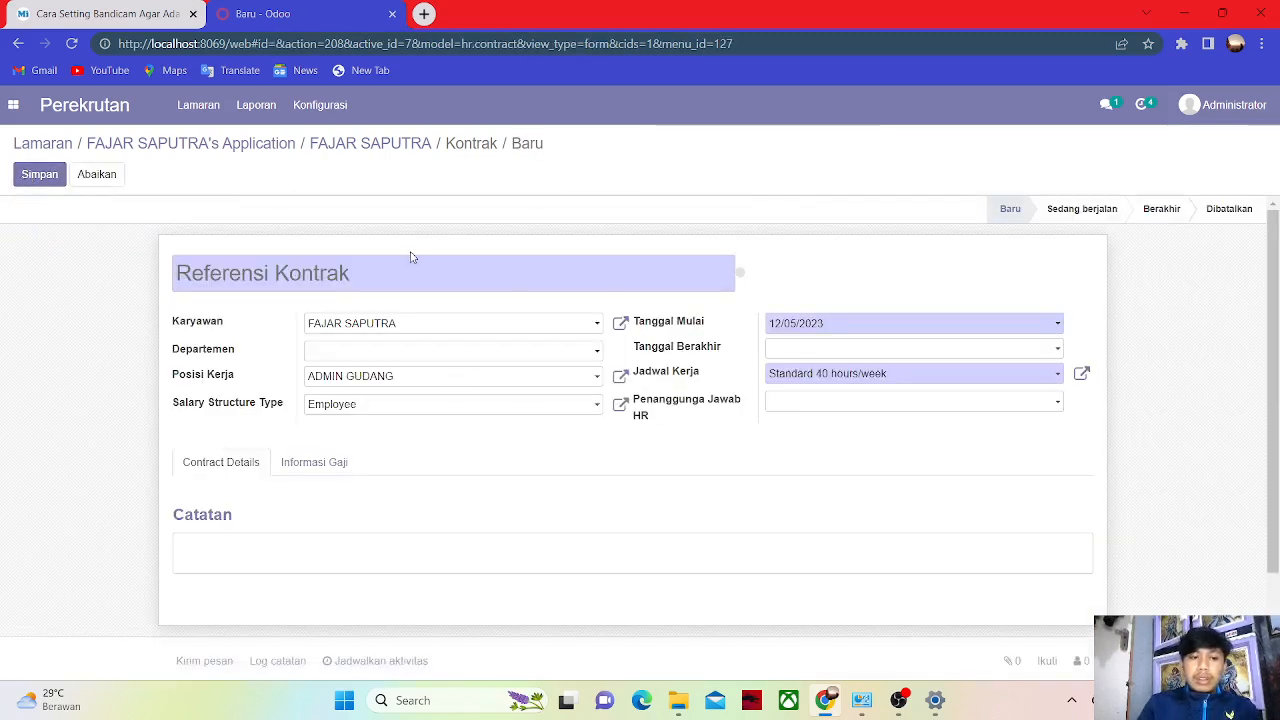
text(KOn)
key(BackSpace)
key(BackSpace)
text(o)
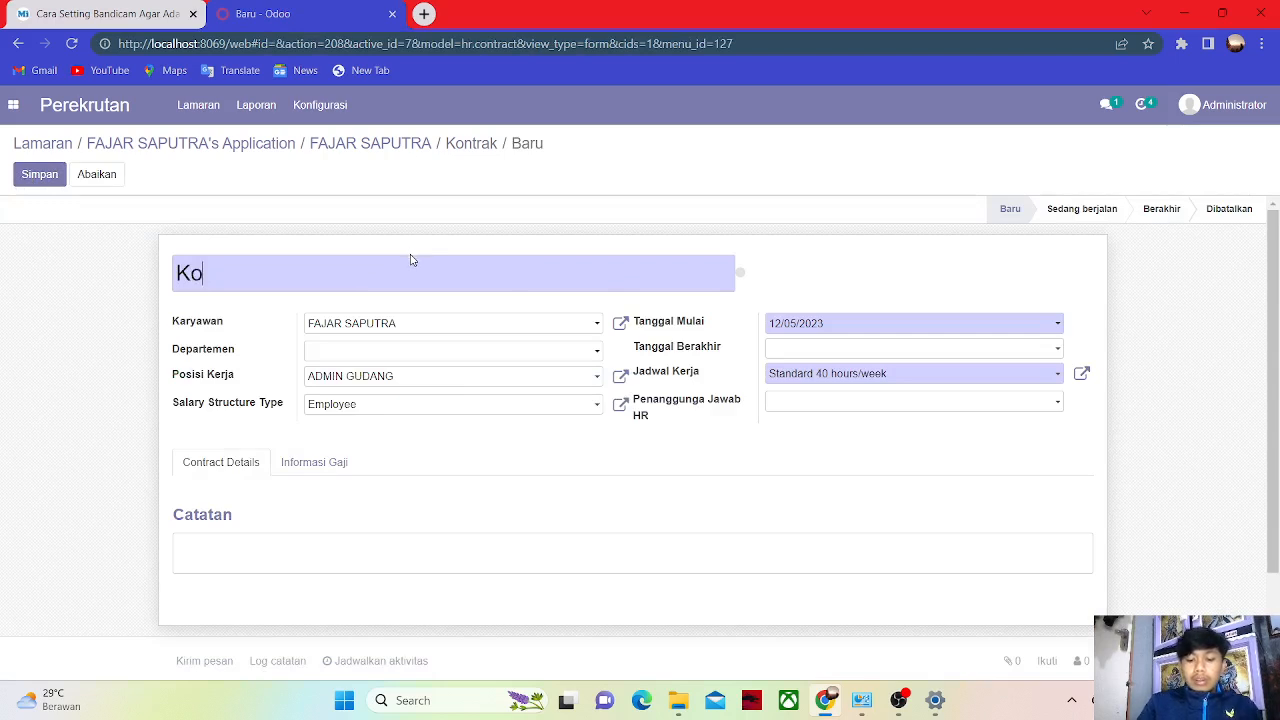
text(ntra)
key(BackSpace)
key(BackSpace)
text(tra)
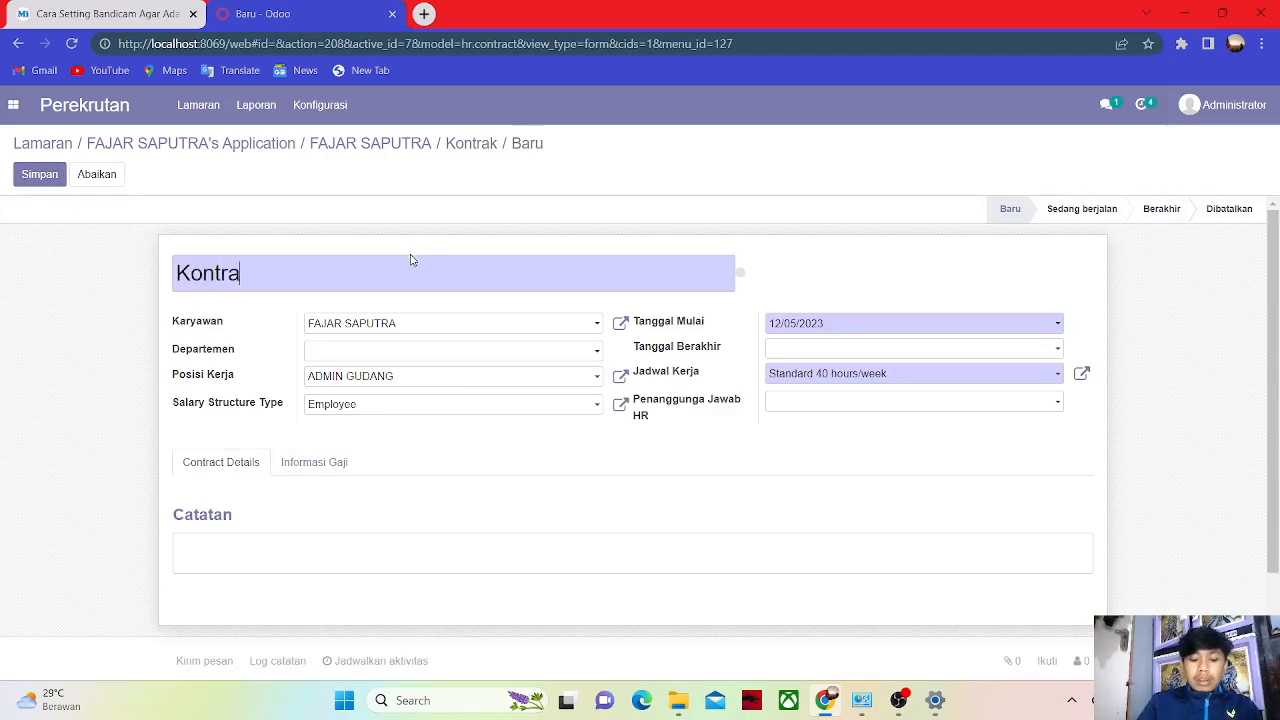
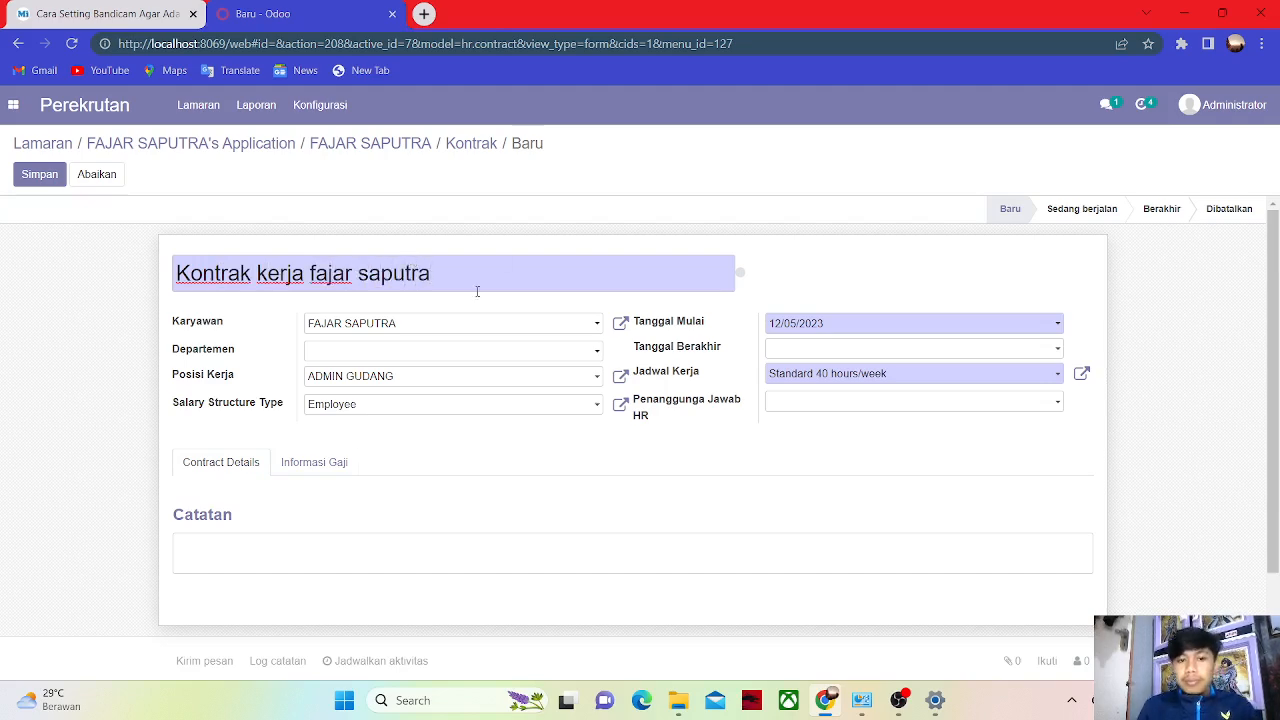
Enter a base salary of 4.000.000,00 in the Informasi Gaji tab.
click(305, 466)
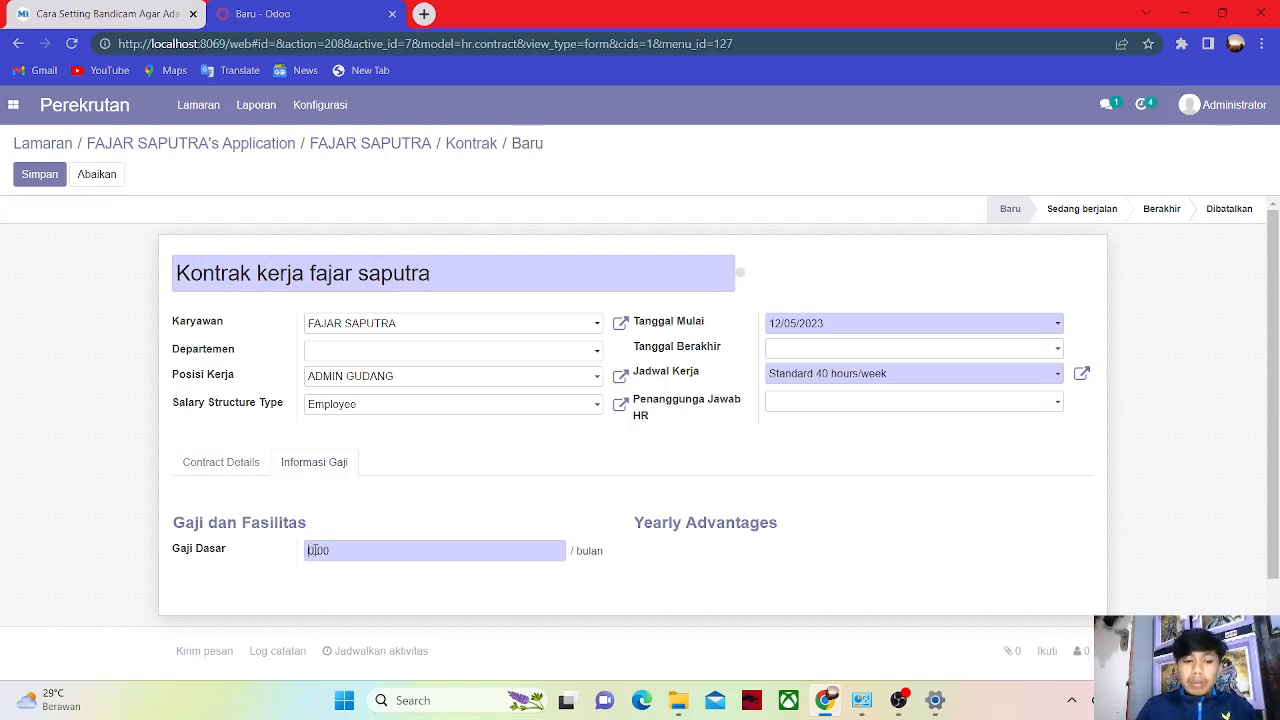
text(4000)
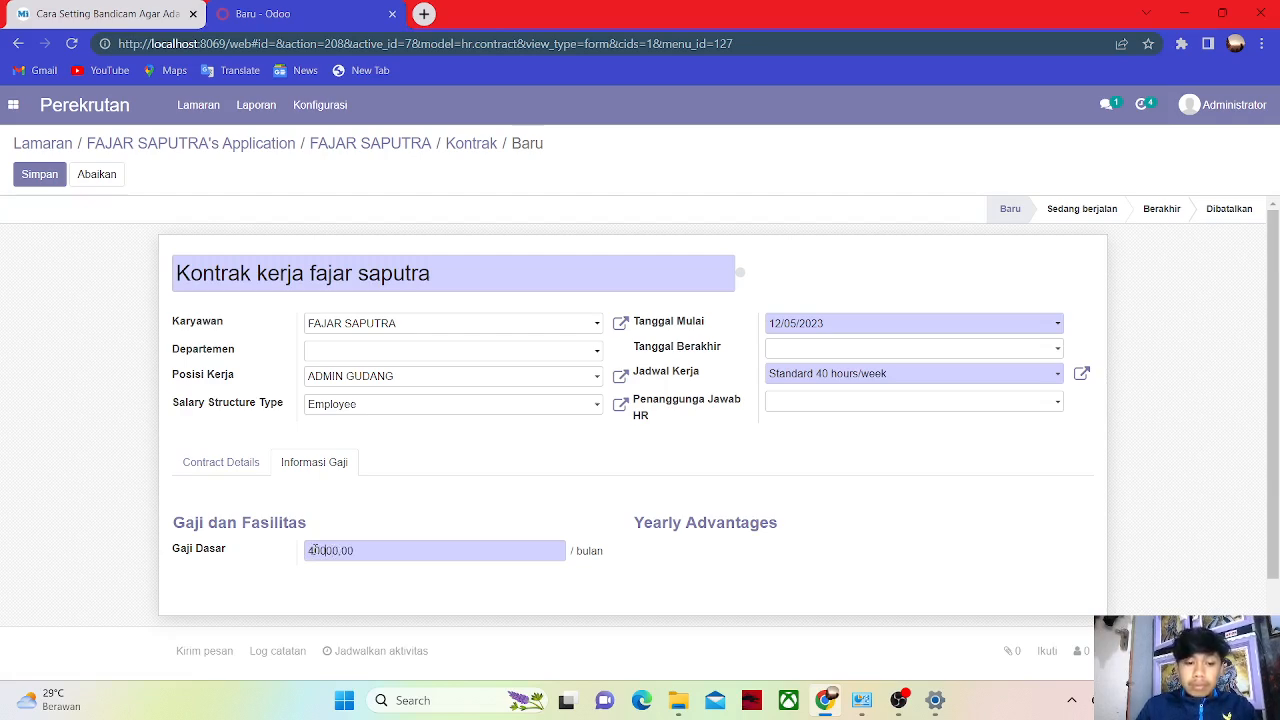
key(BackSpace)
key(BackSpace)
key(BackSpace)
key(BackSpace)
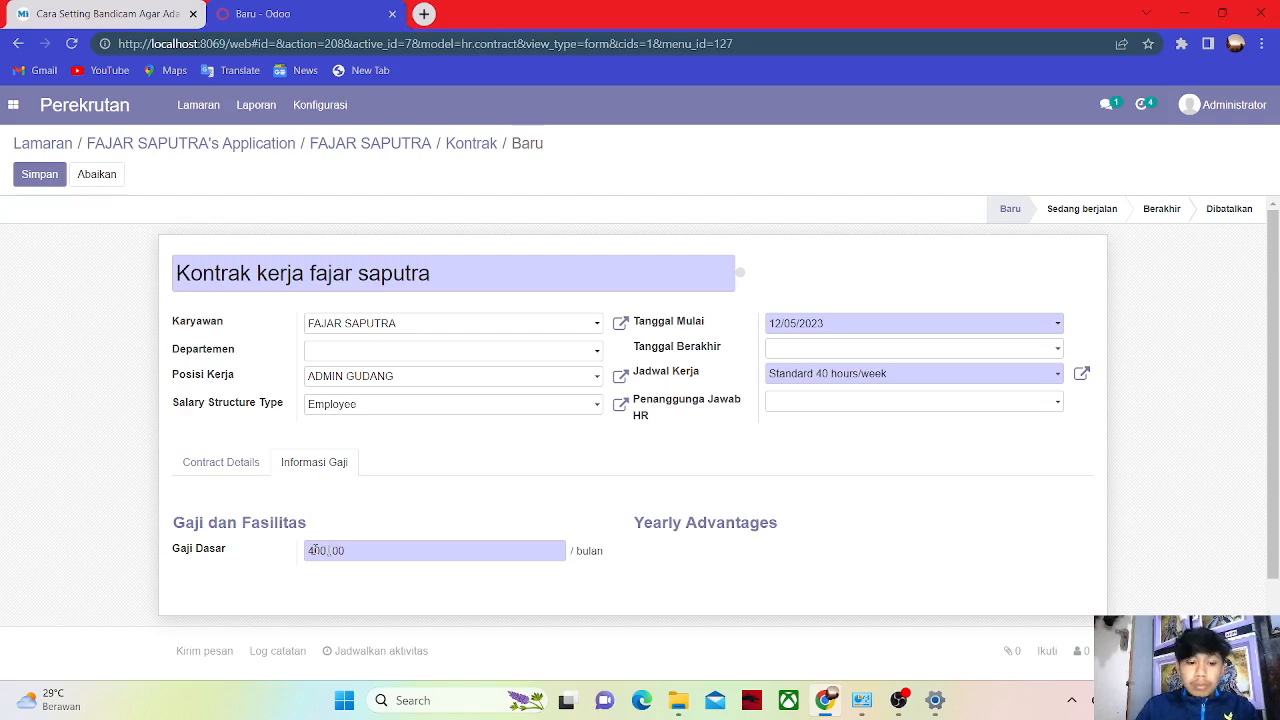
key(BackSpace)
key(BackSpace)
key(BackSpace)
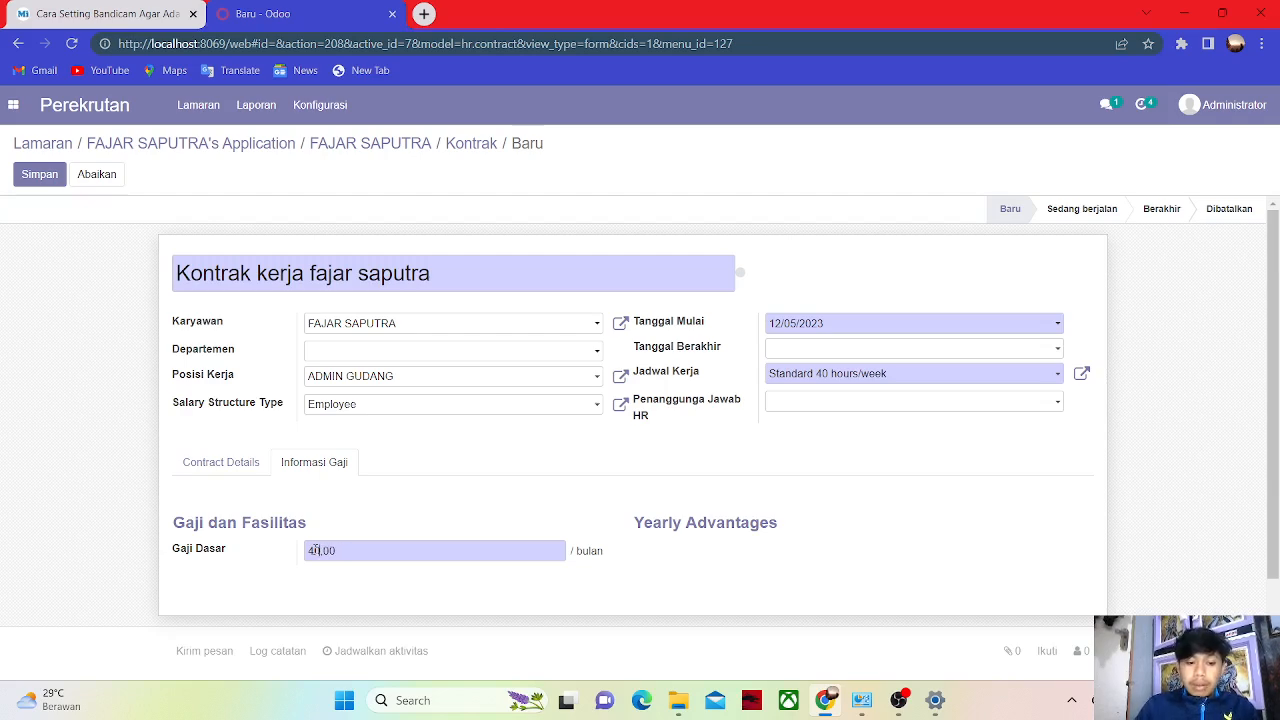
text(.000.00)
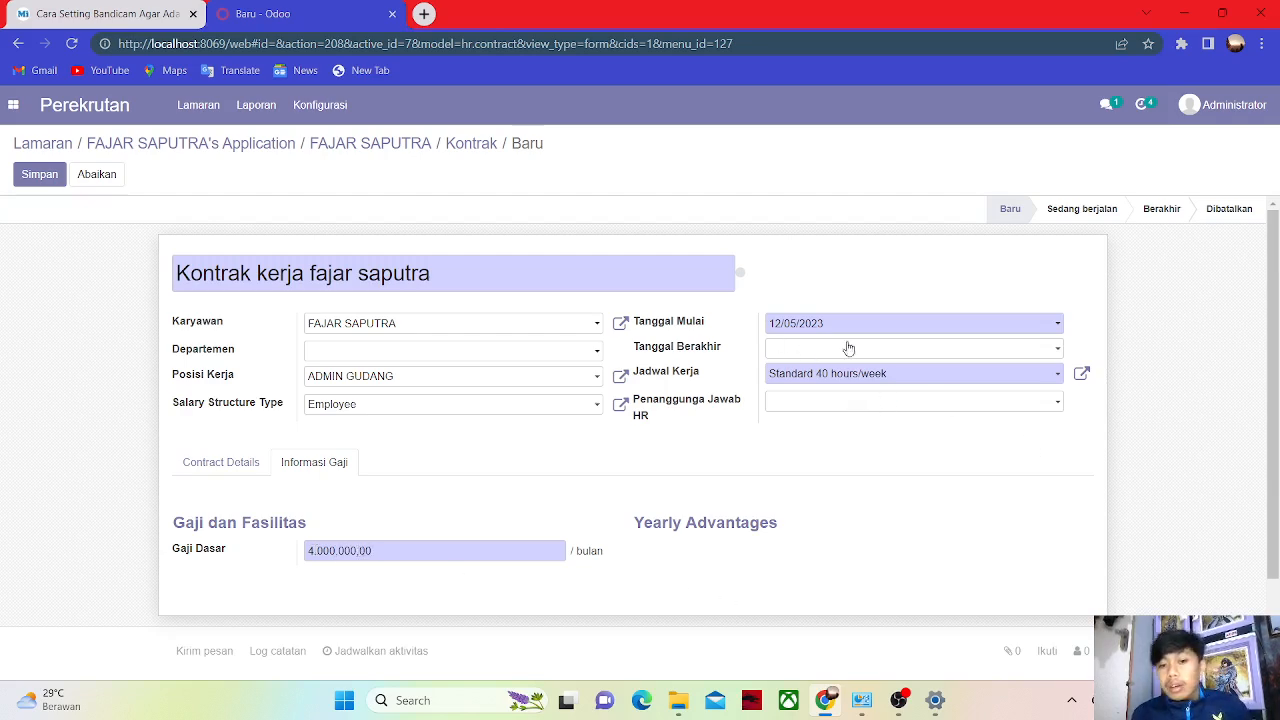
Set the contract to run 22/05/2023 to 22/08/2023 and save it.
click(881, 331)
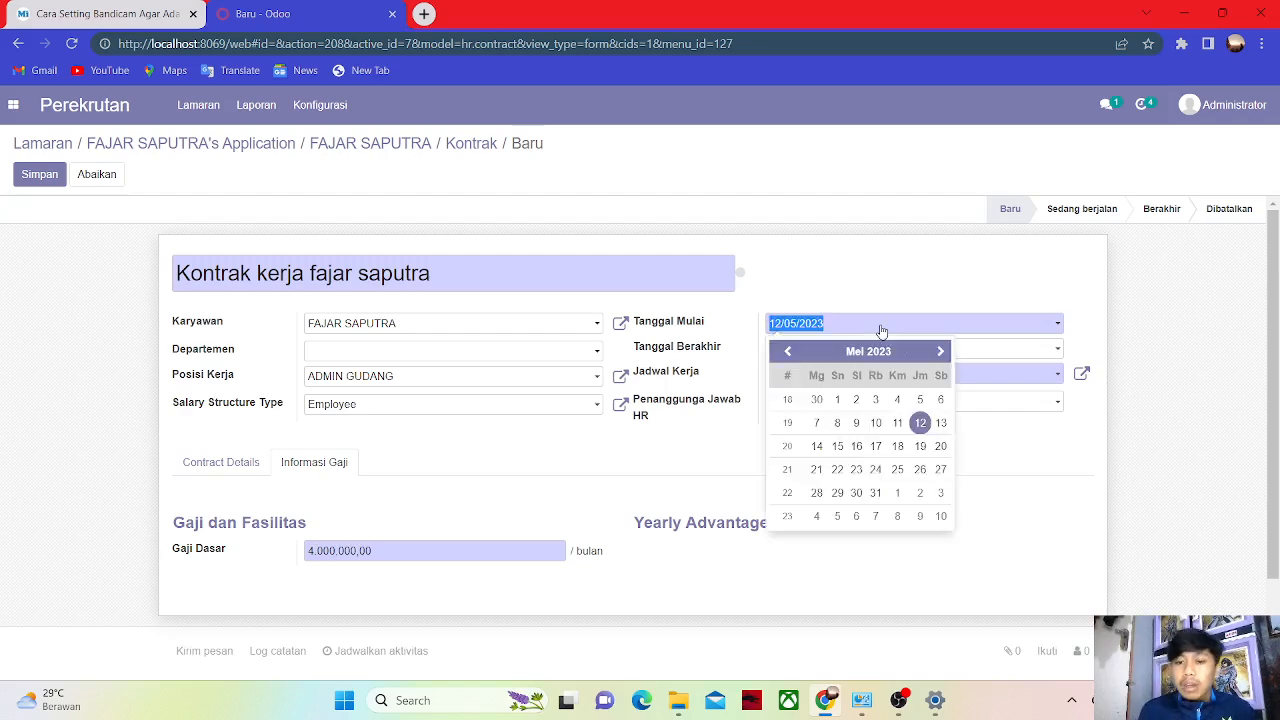
click(837, 469)
click(820, 348)
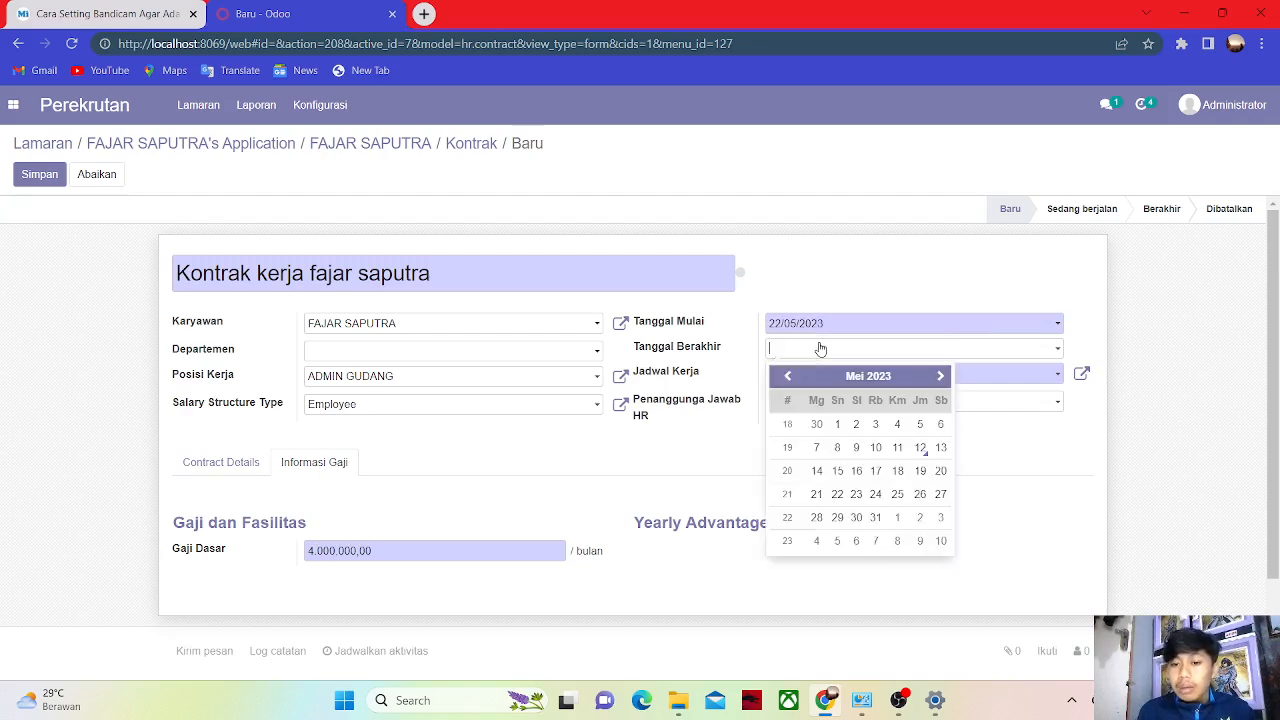
click(939, 378)
click(939, 378)
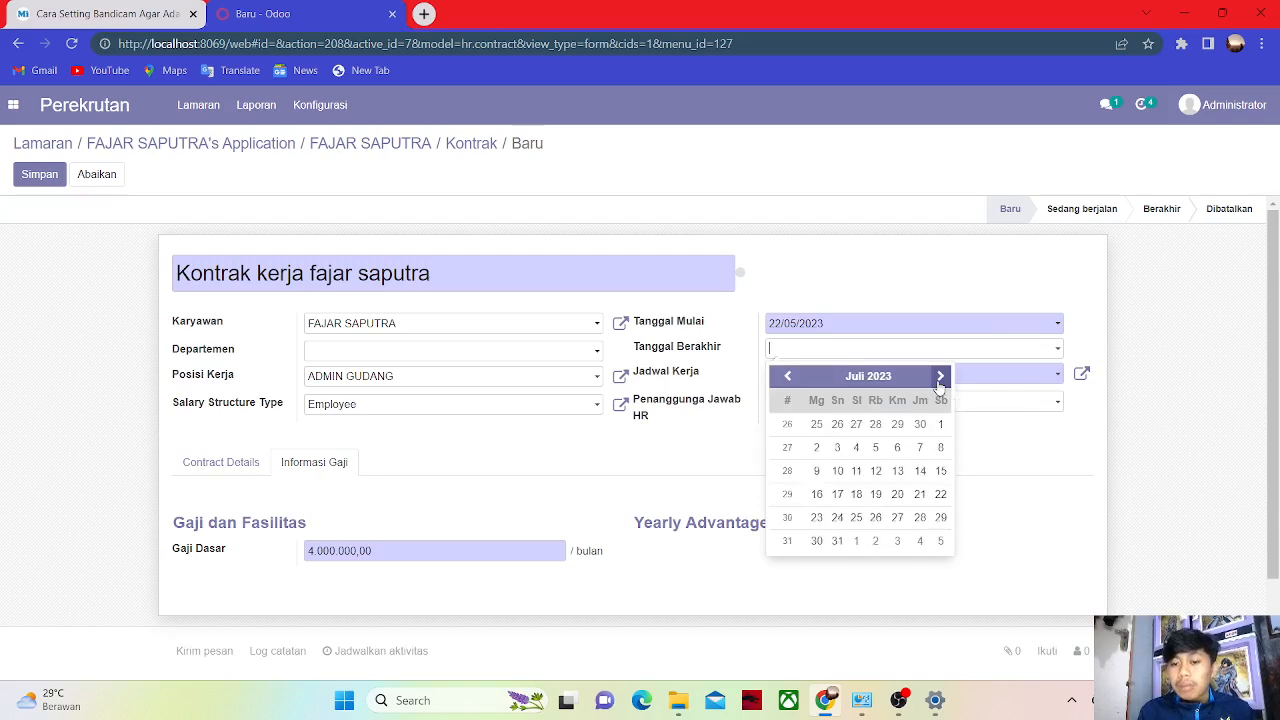
click(940, 376)
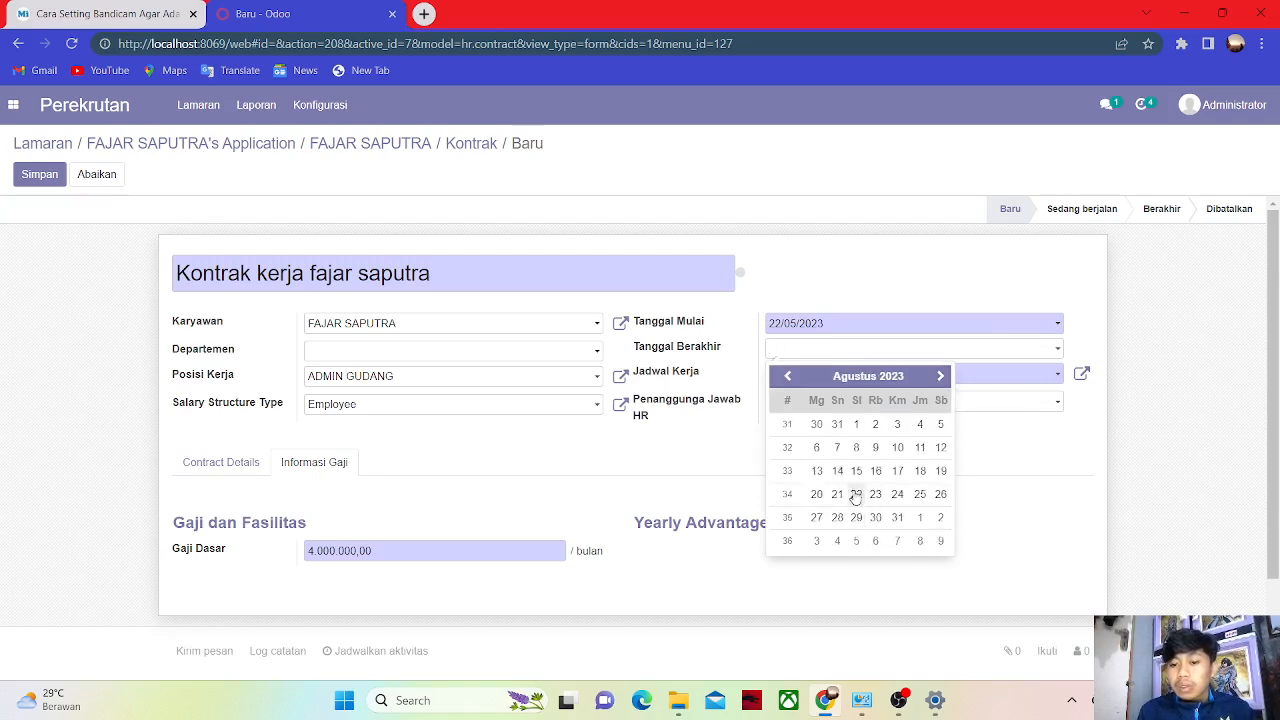
click(856, 494)
scroll(815, 259, down, 2)
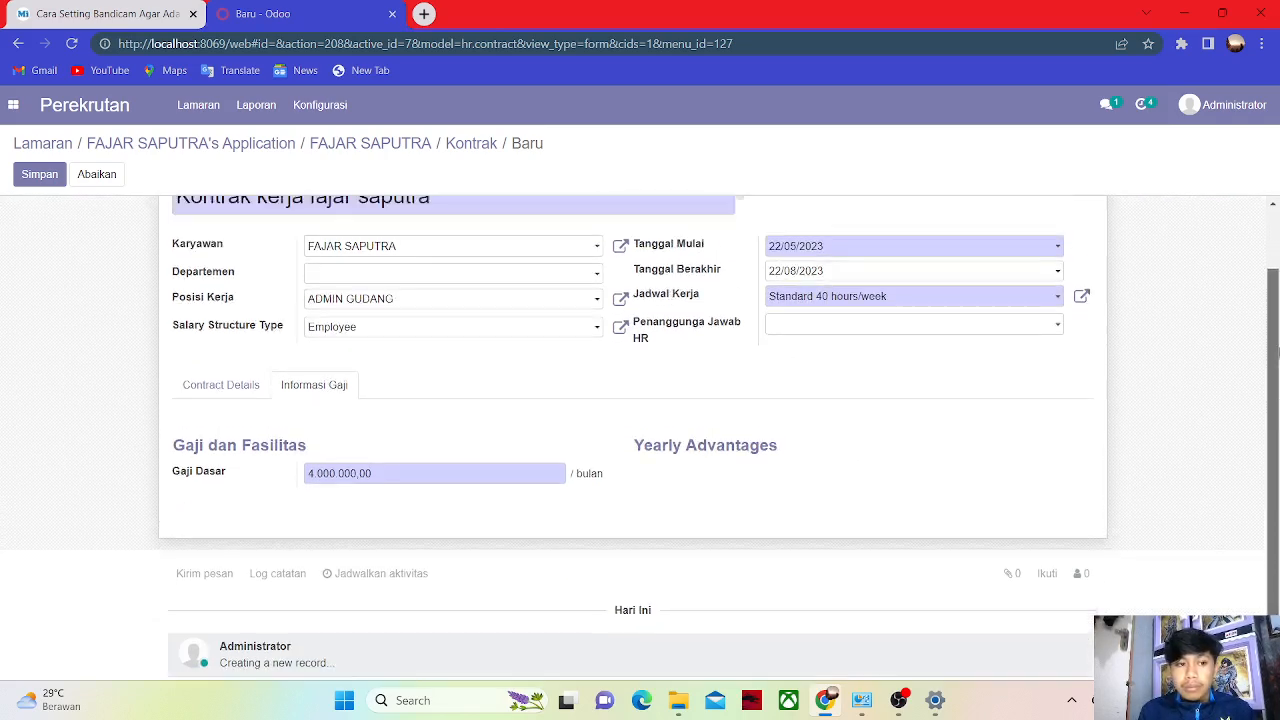
scroll(815, 259, up, 2)
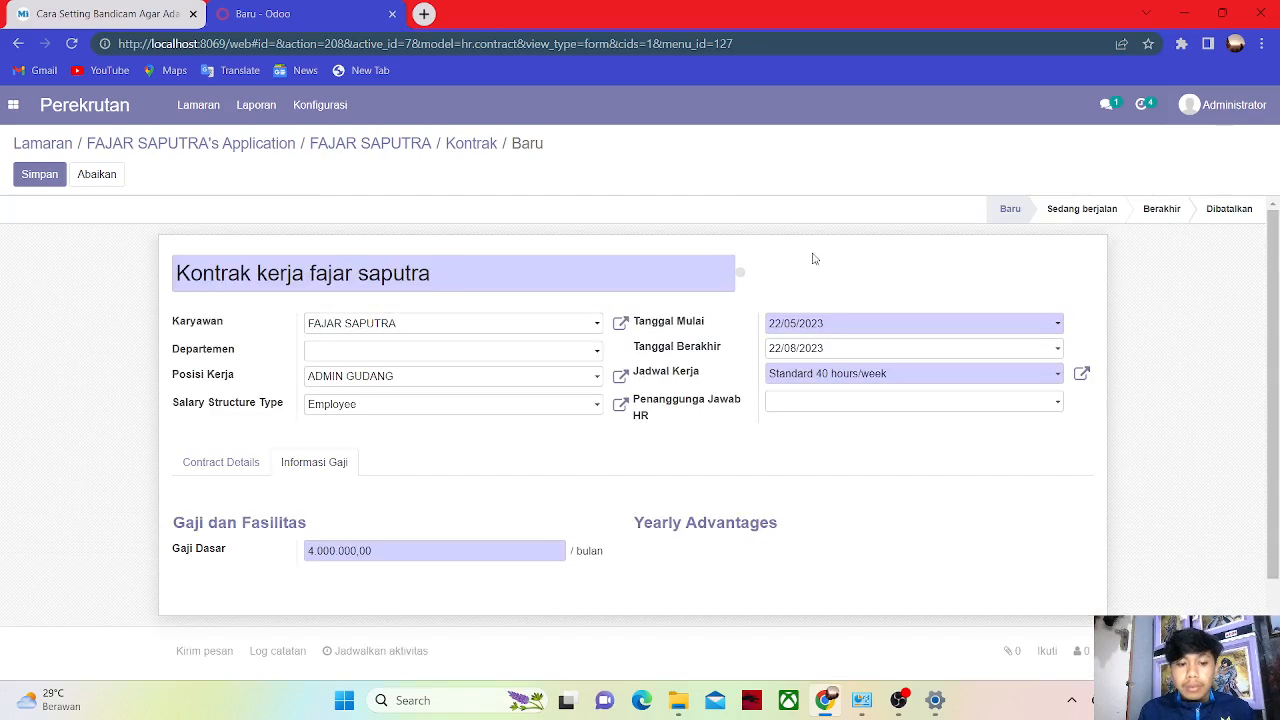
click(38, 176)
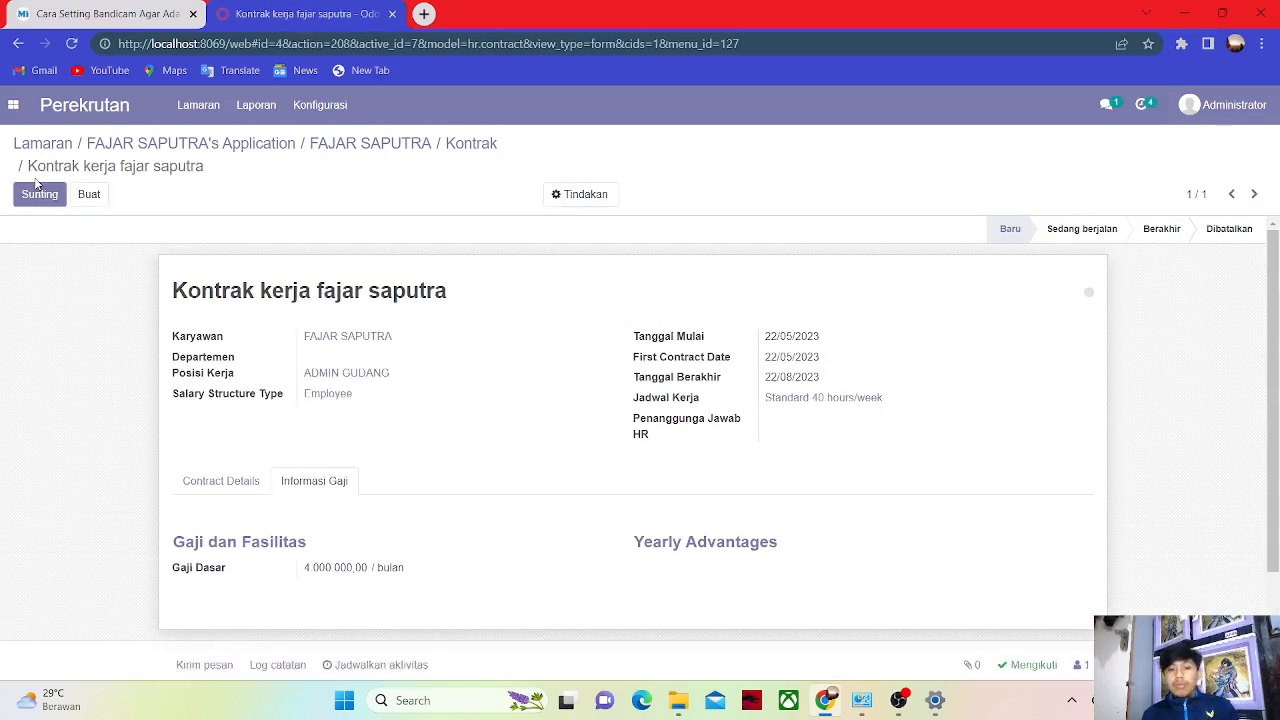
In Settings > Users, start a new user with the hire's name and e-mail login.
click(13, 104)
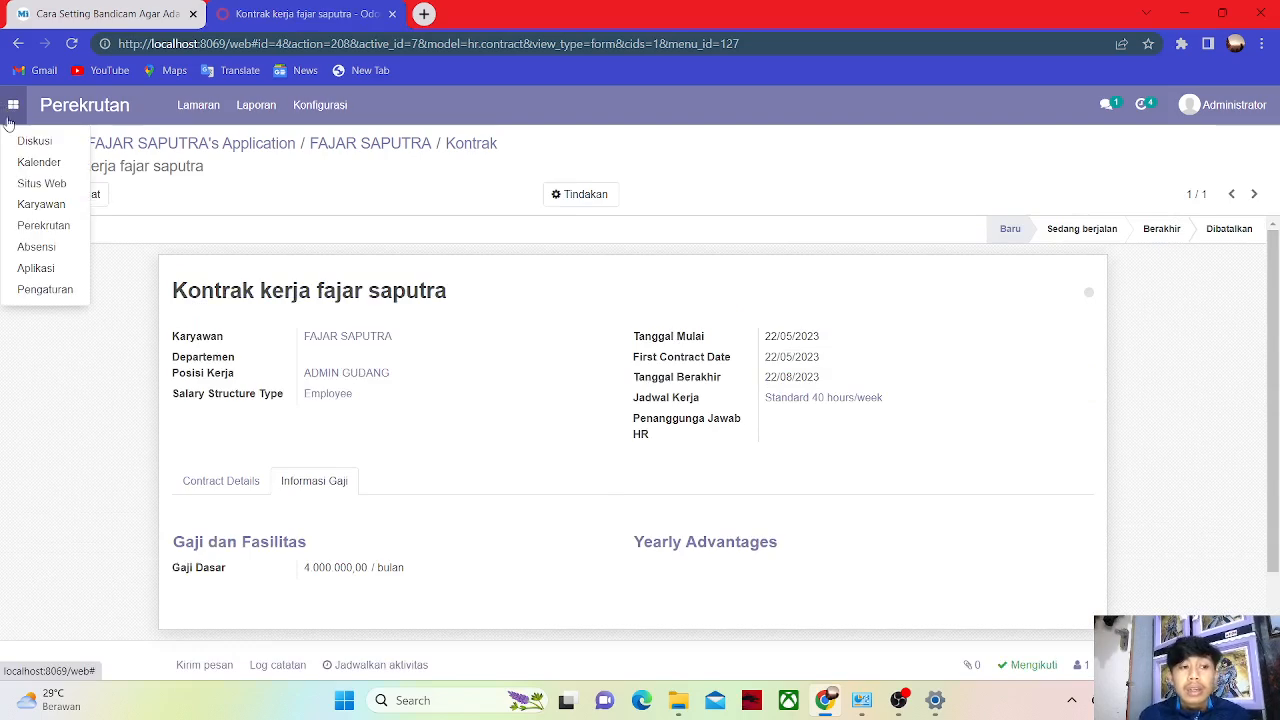
click(44, 290)
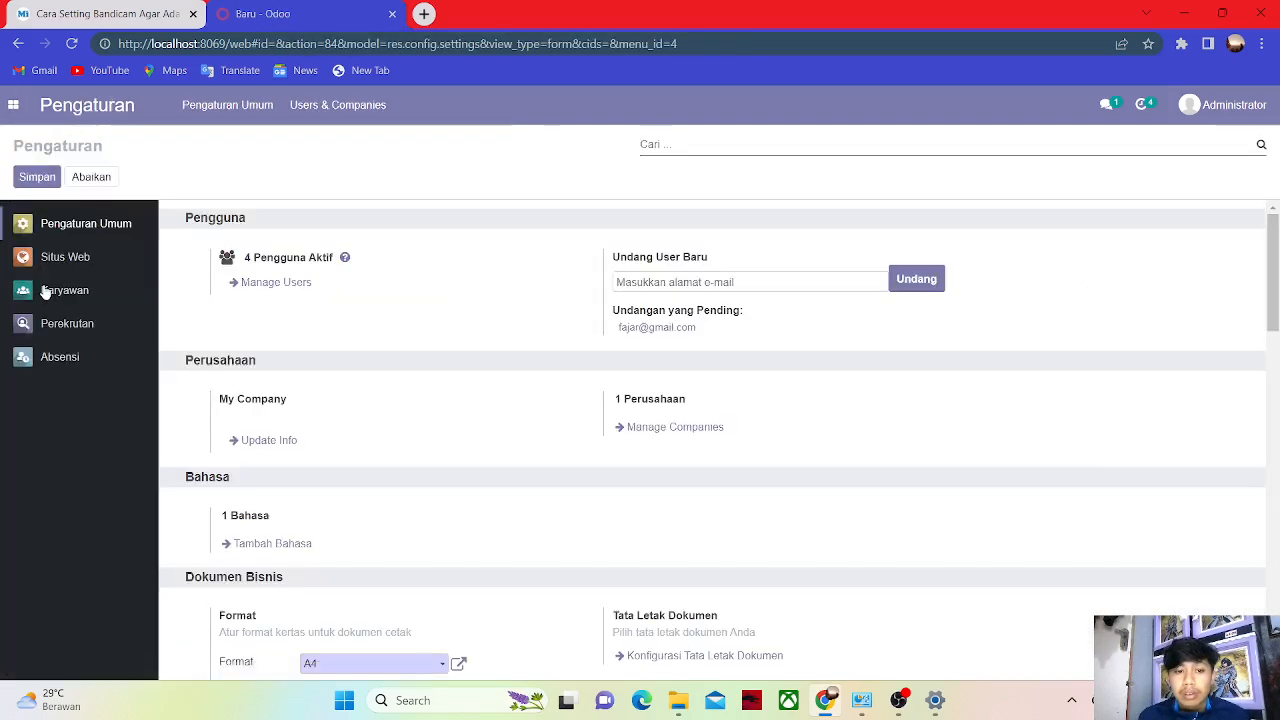
click(286, 283)
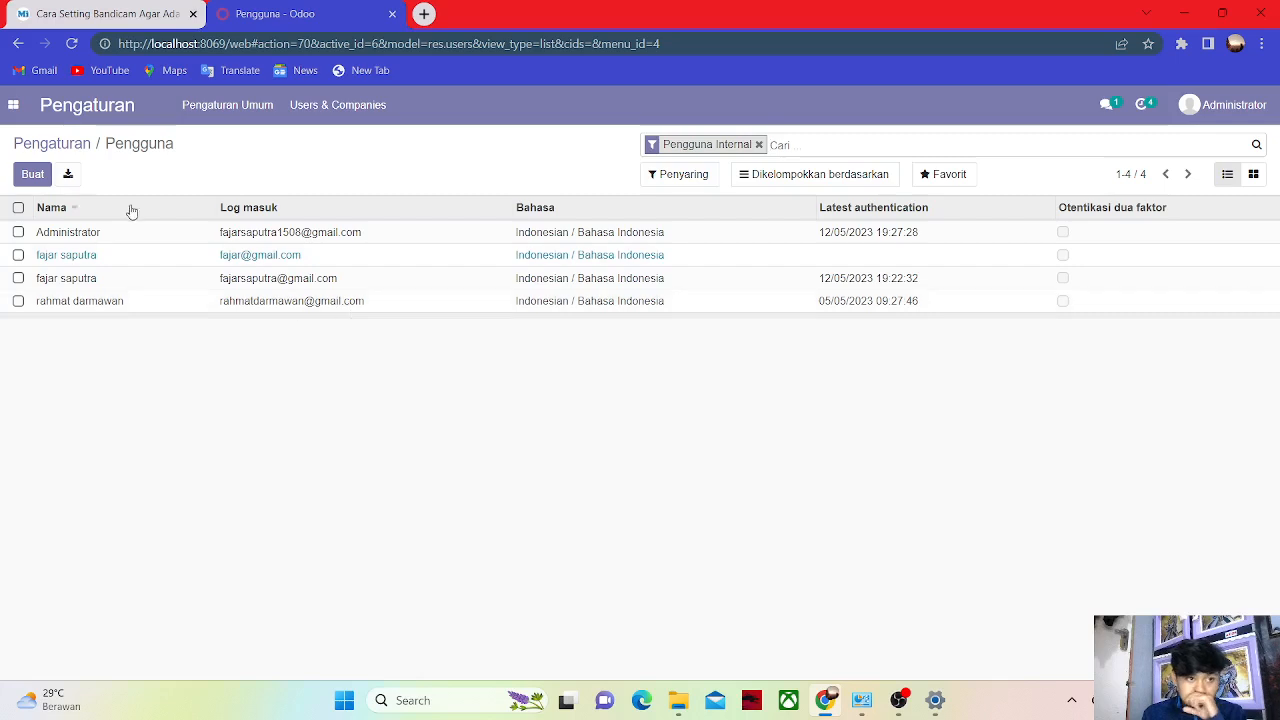
click(30, 175)
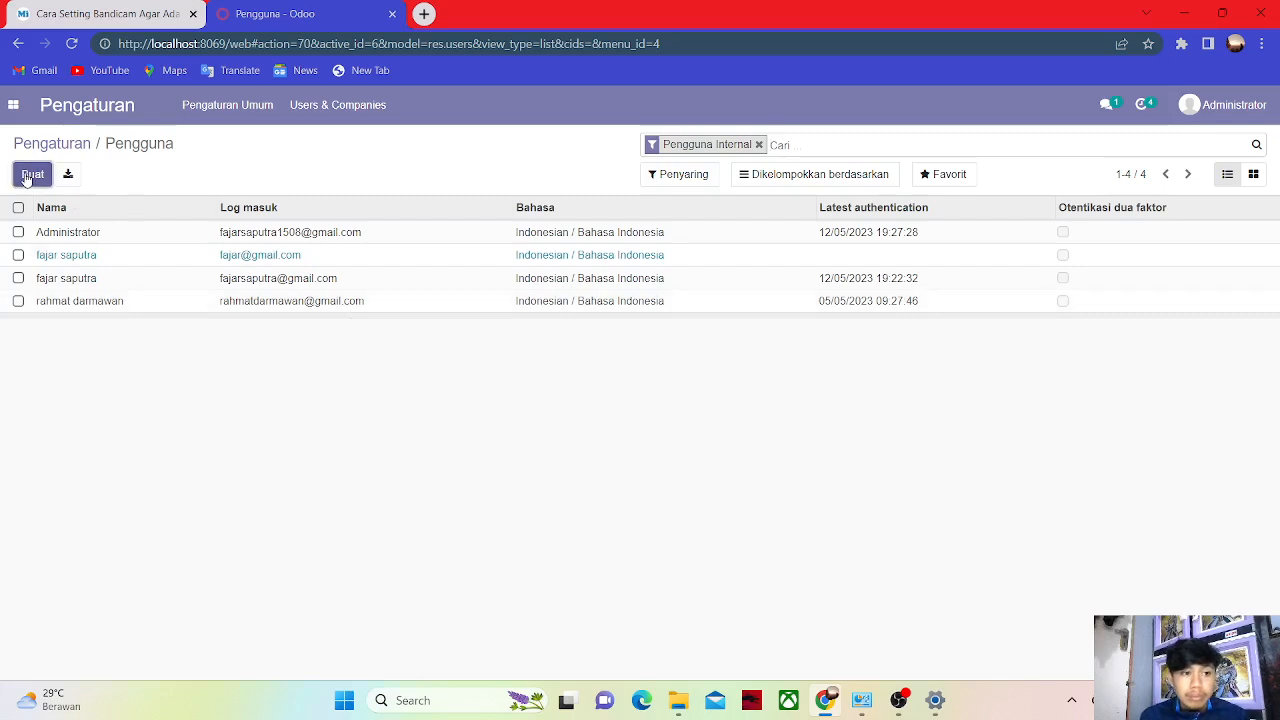
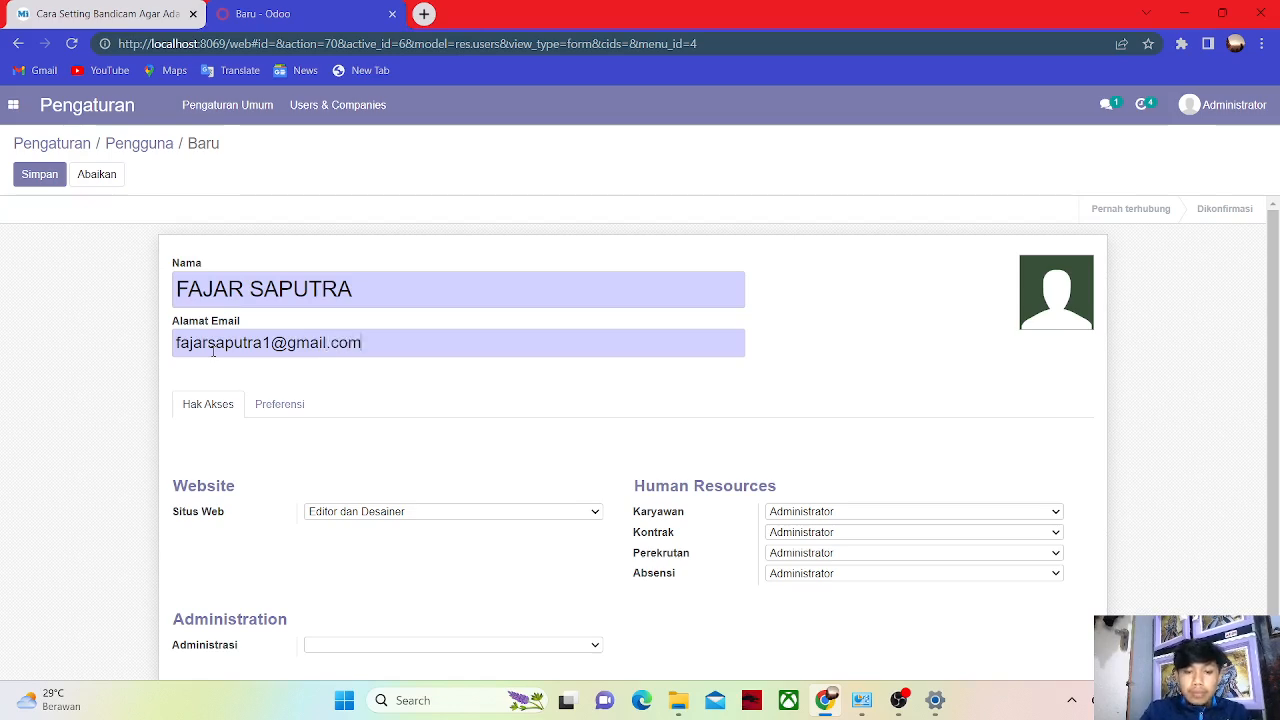
Clear Karyawan, Kontrak and Perekrutan rights, set Absensi to Absensi Manual, and save.
click(793, 512)
click(797, 527)
click(800, 534)
click(801, 548)
click(800, 553)
click(800, 566)
click(795, 574)
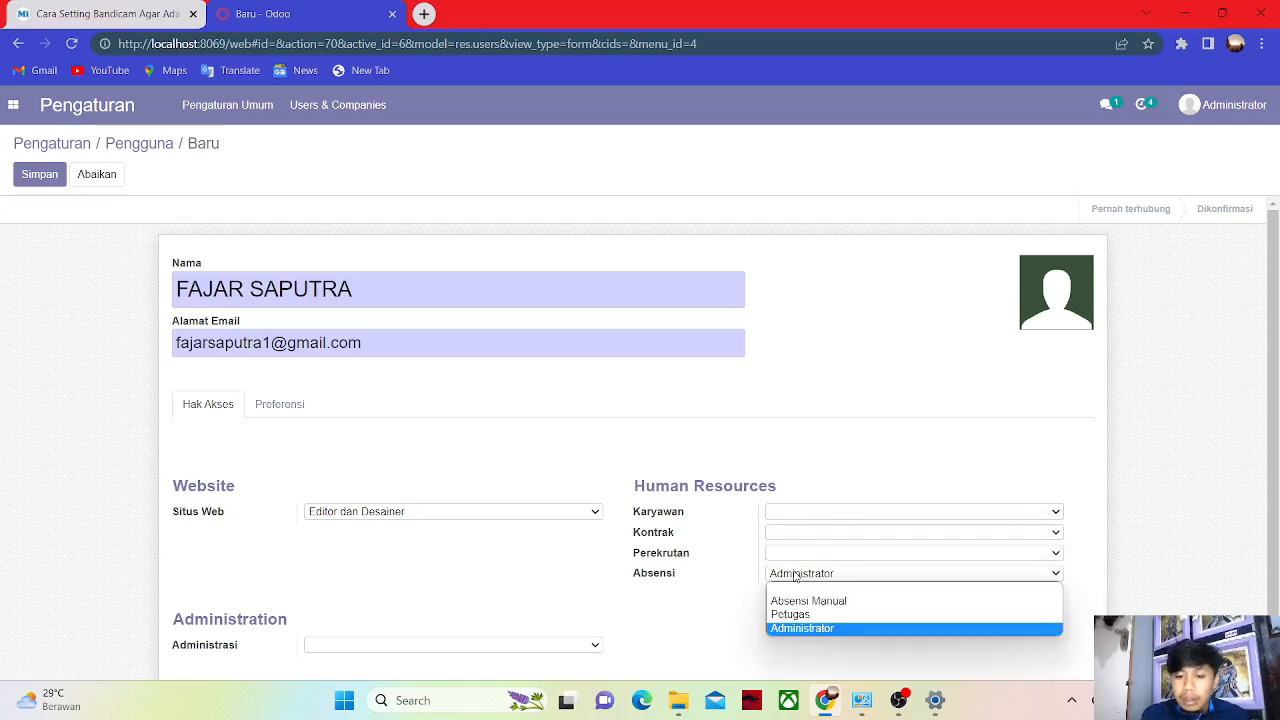
click(796, 601)
scroll(1273, 450, down, 1)
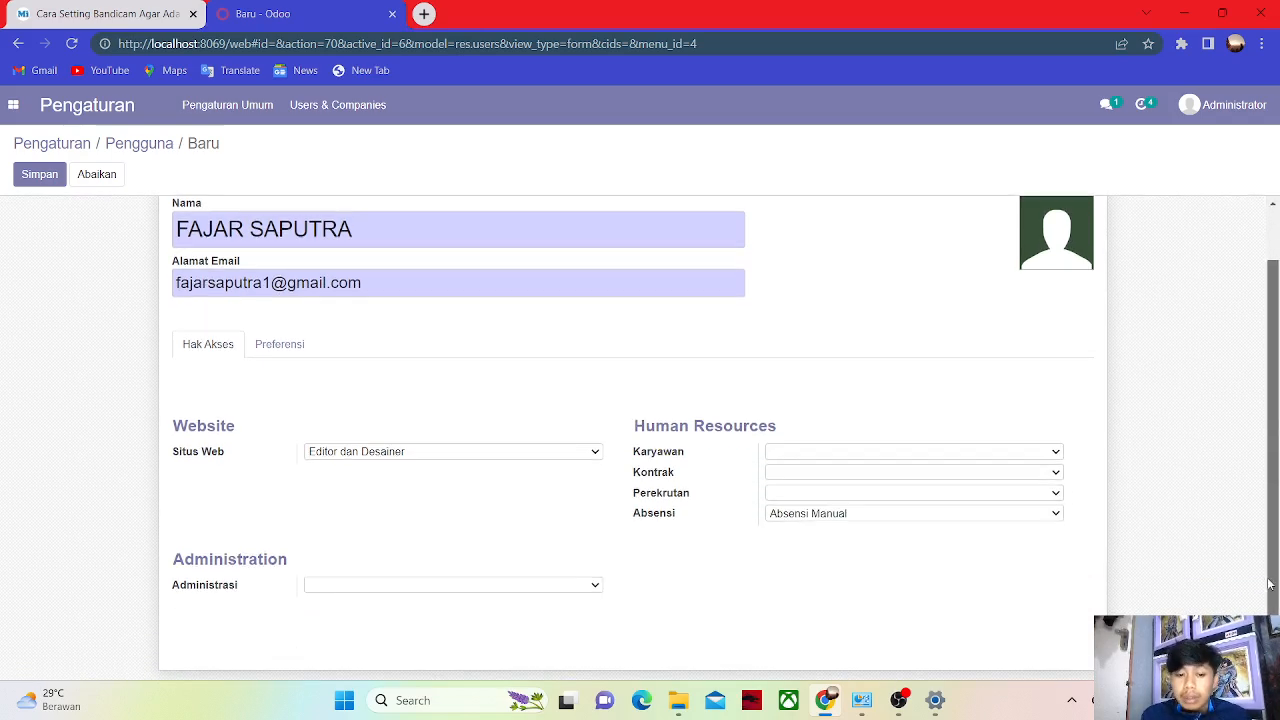
click(29, 183)
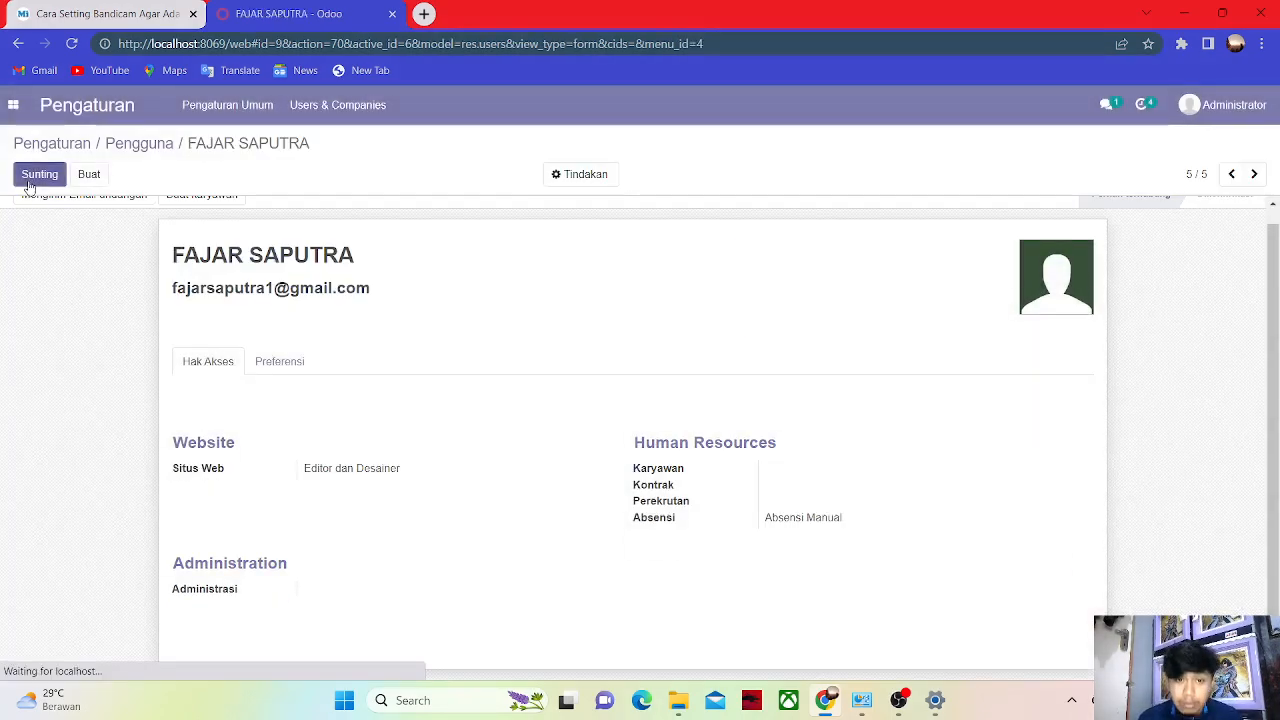
Change the user's password via Ubah Sandi and decline the browser's save-password prompt.
click(568, 170)
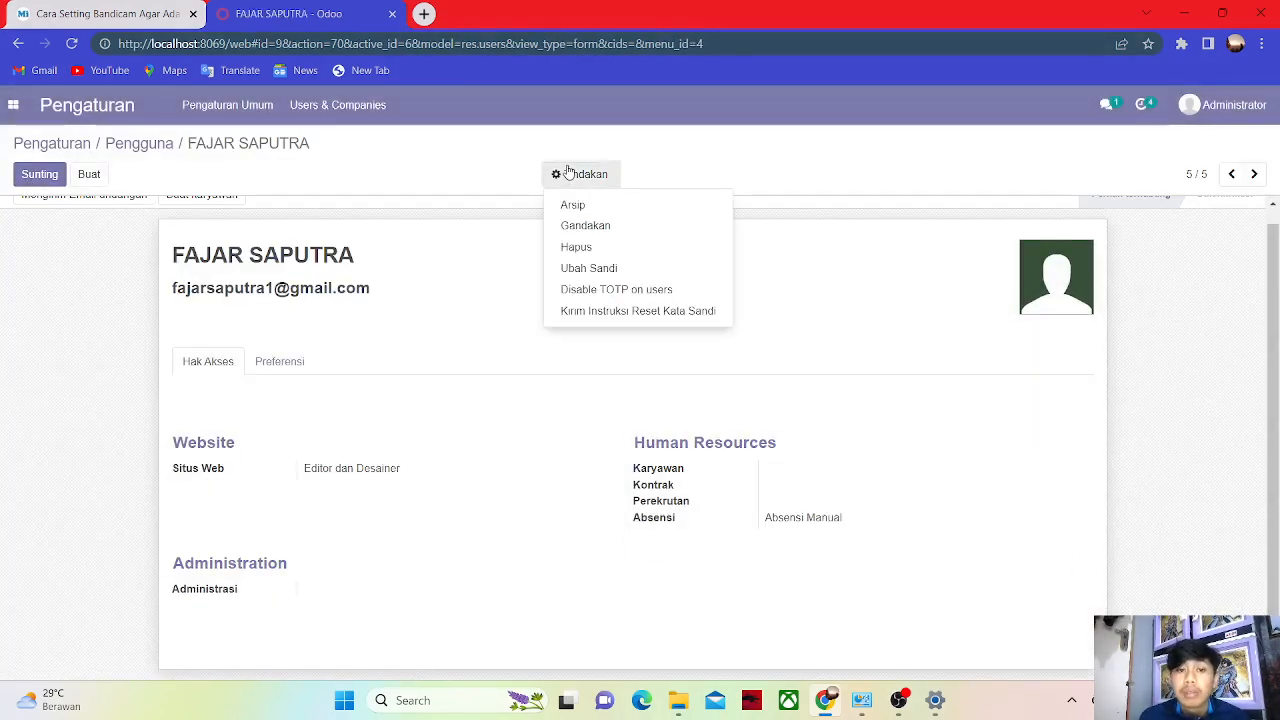
click(609, 272)
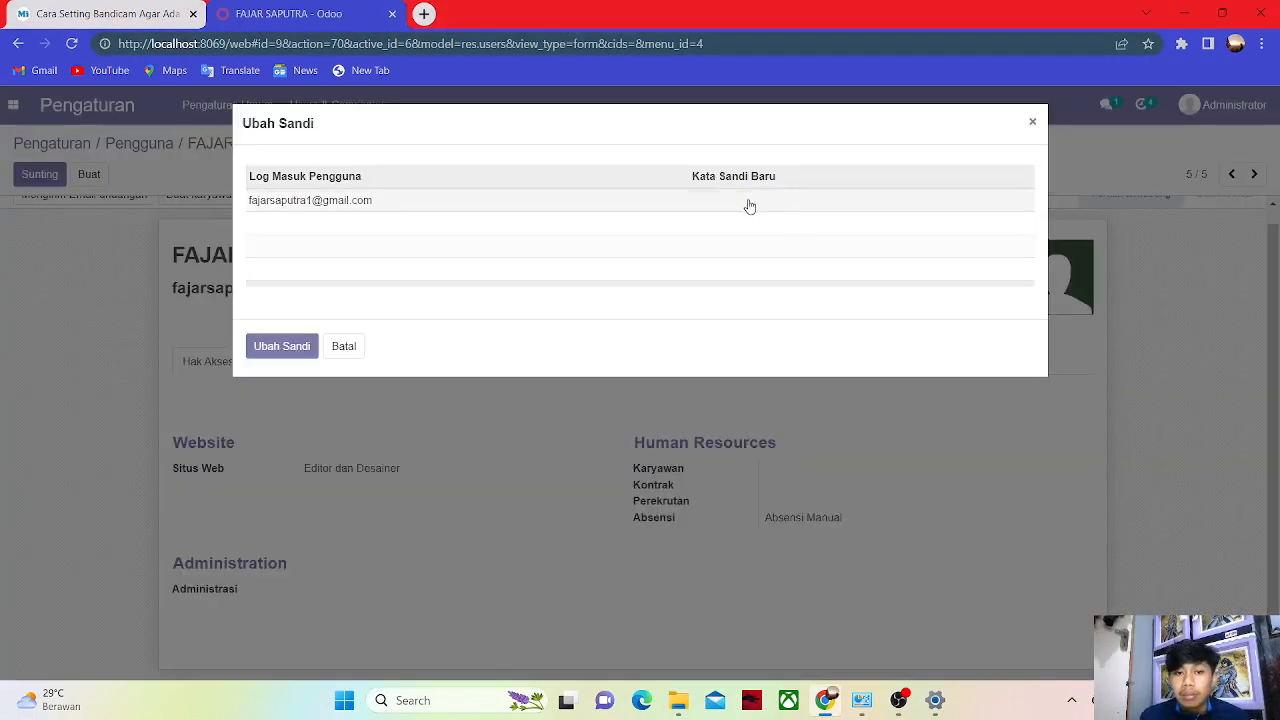
click(749, 200)
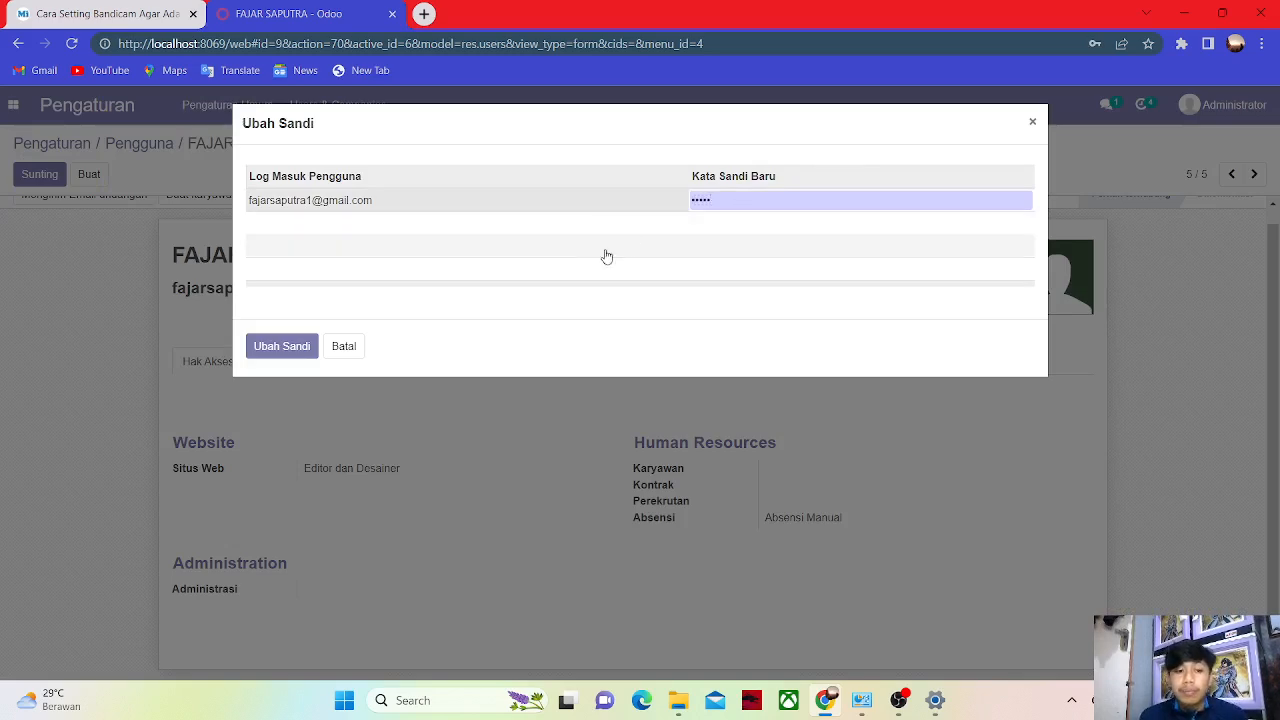
click(265, 347)
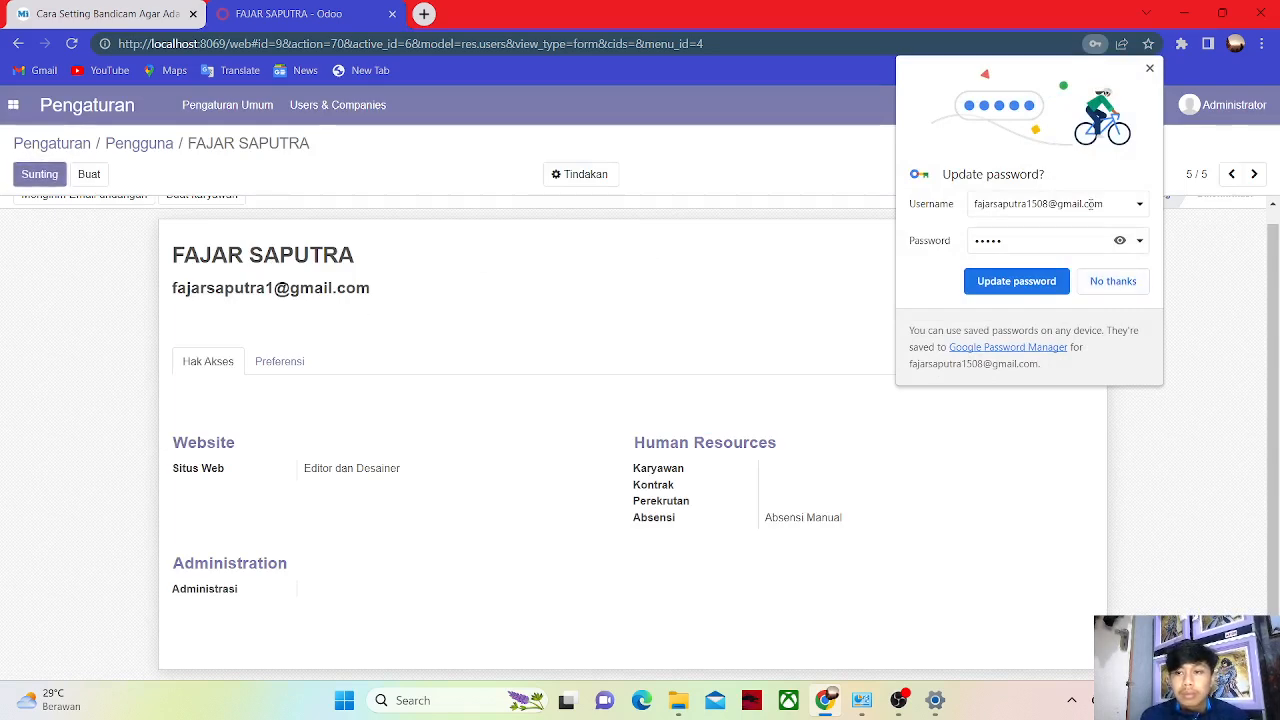
click(1120, 288)
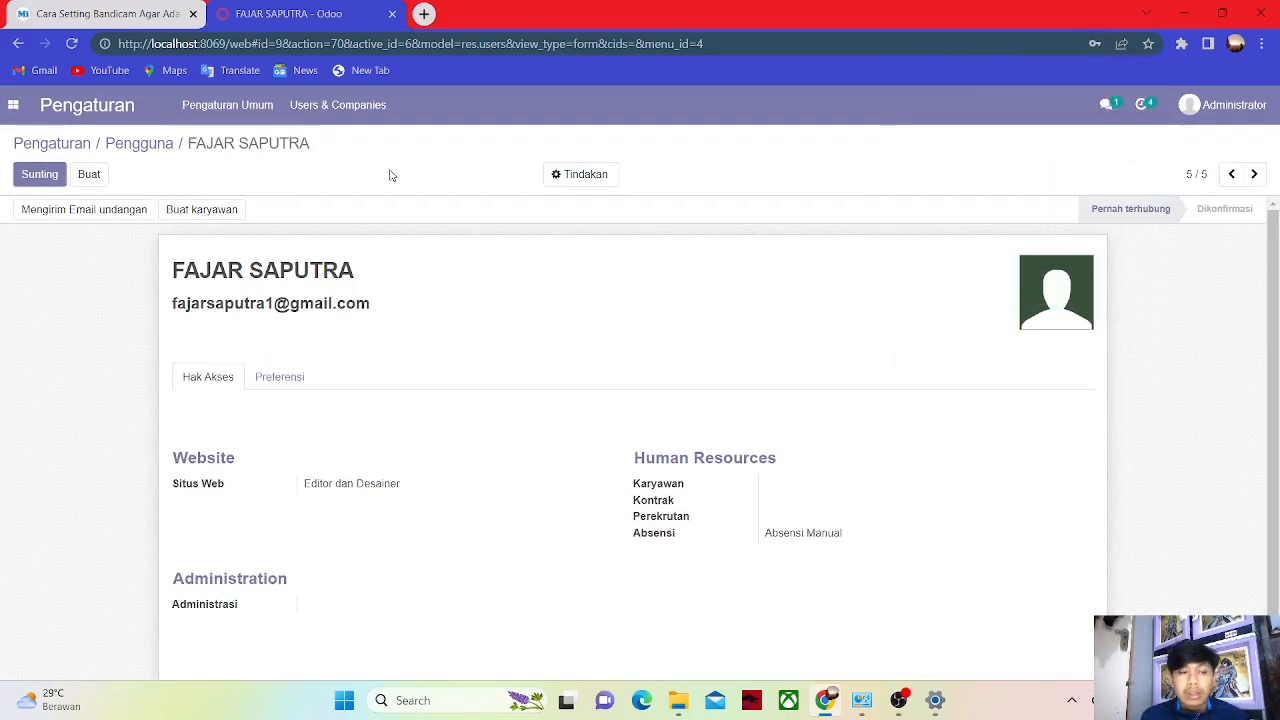
click(13, 104)
Open the ADMIN GUDANG hire's employee card from Karyawan and show the Pengaturan HR tab.
click(42, 205)
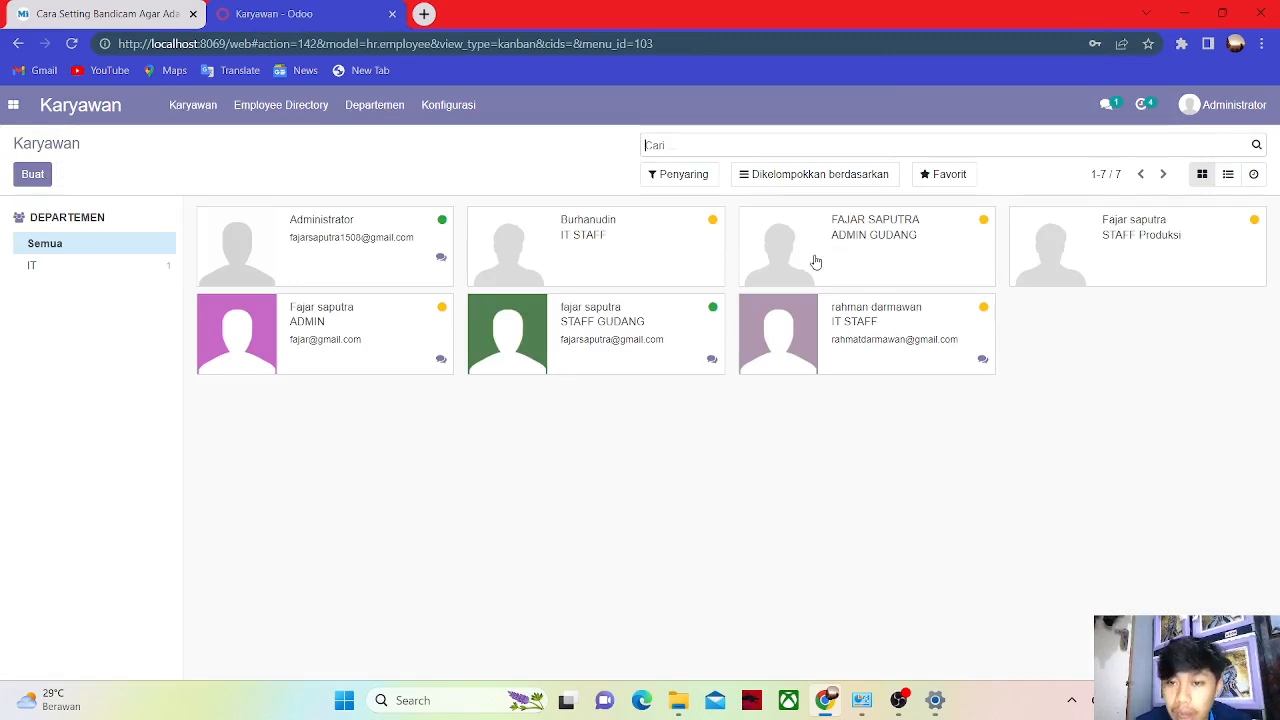
click(920, 248)
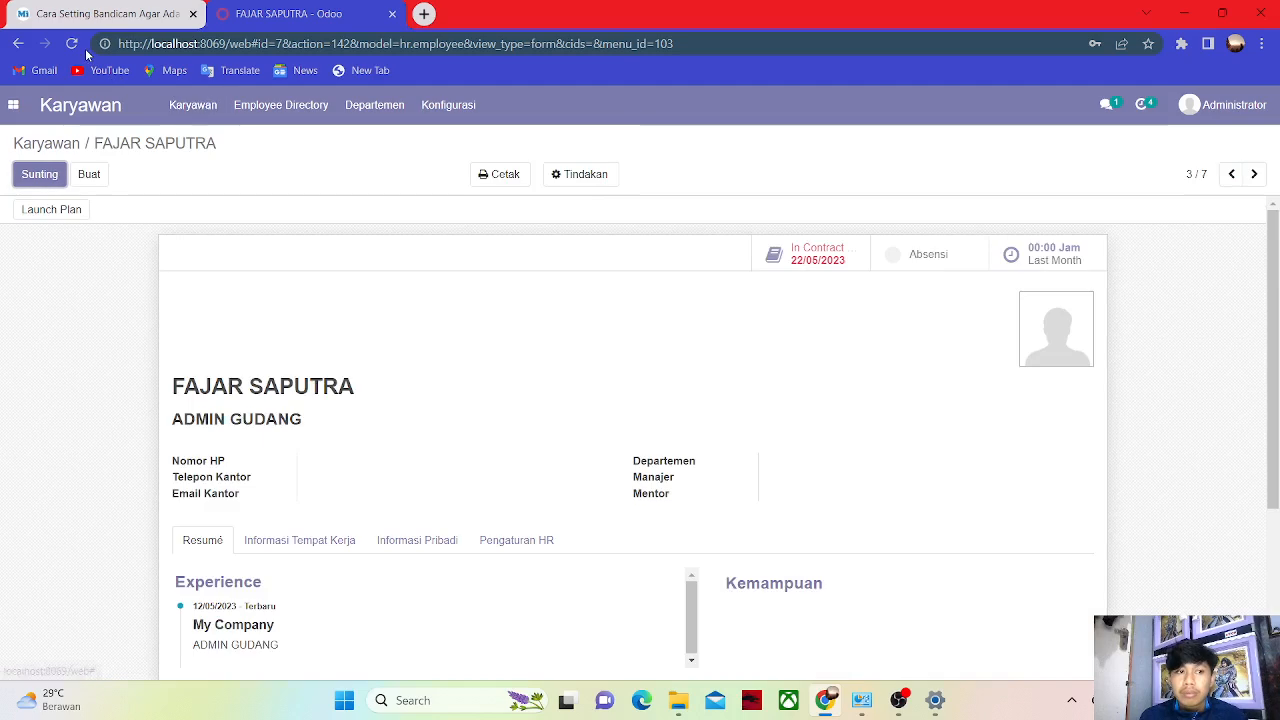
drag(1278, 303, 1270, 350)
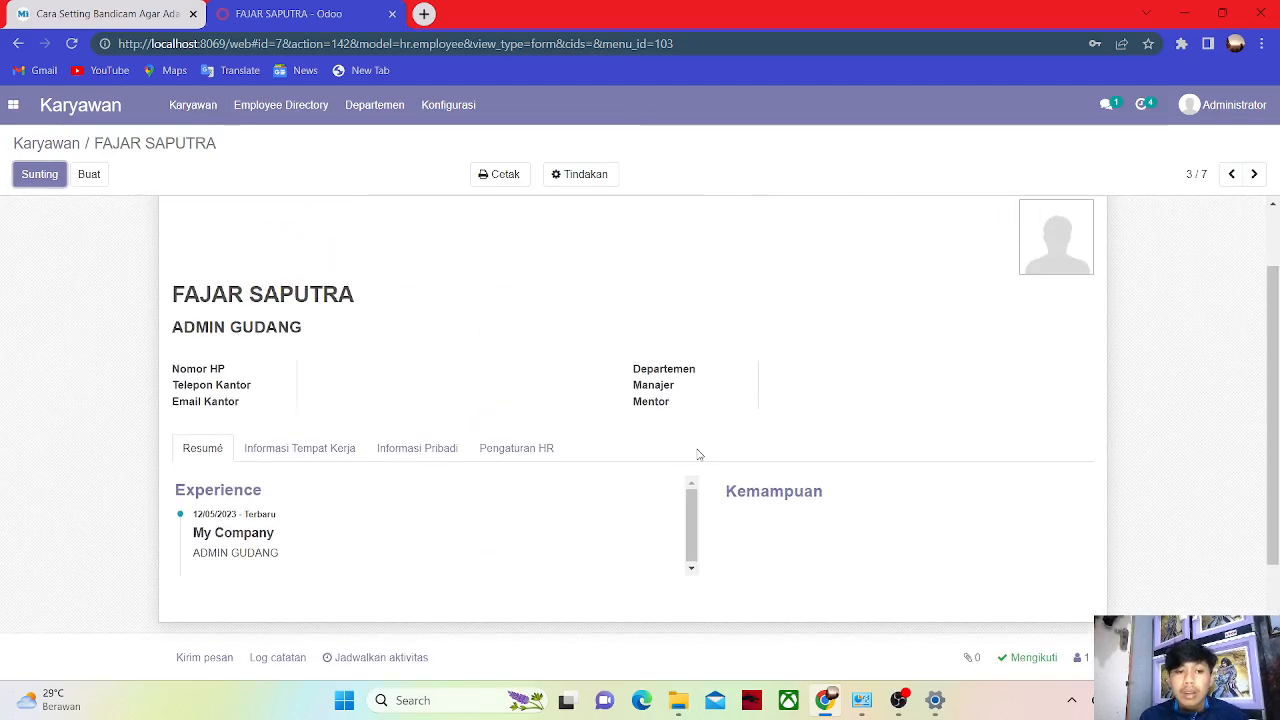
click(540, 449)
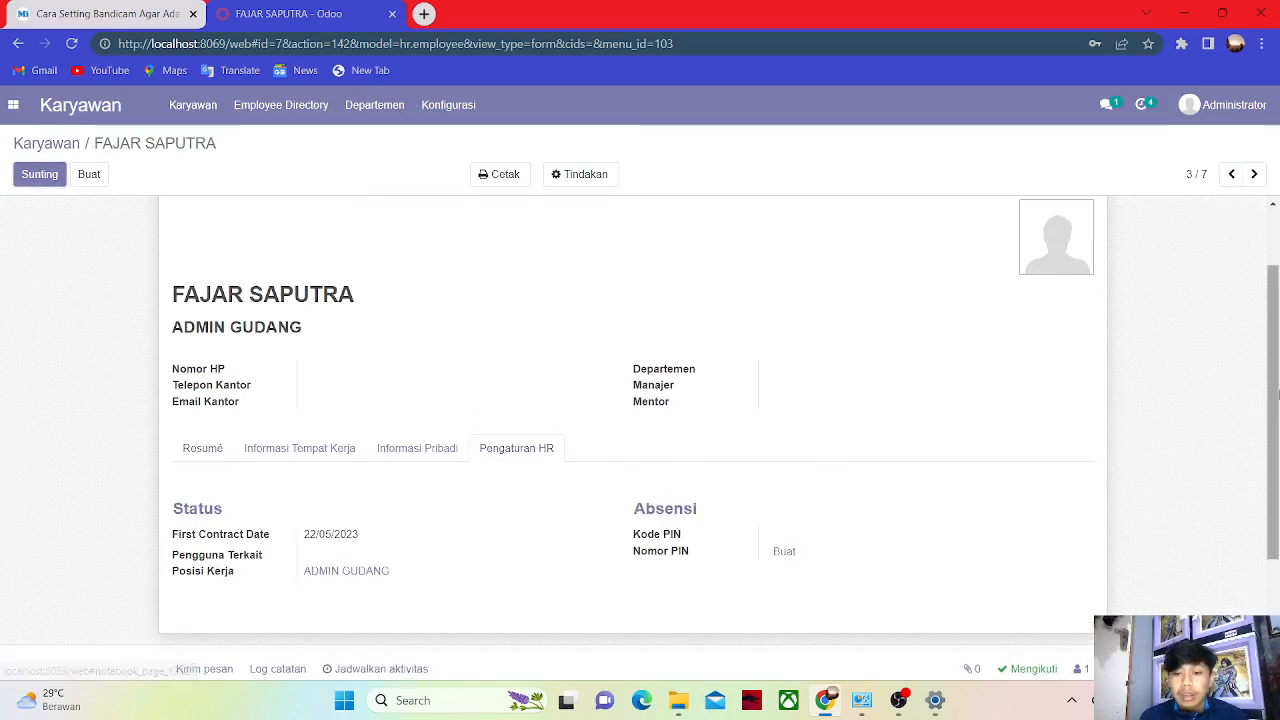
click(360, 536)
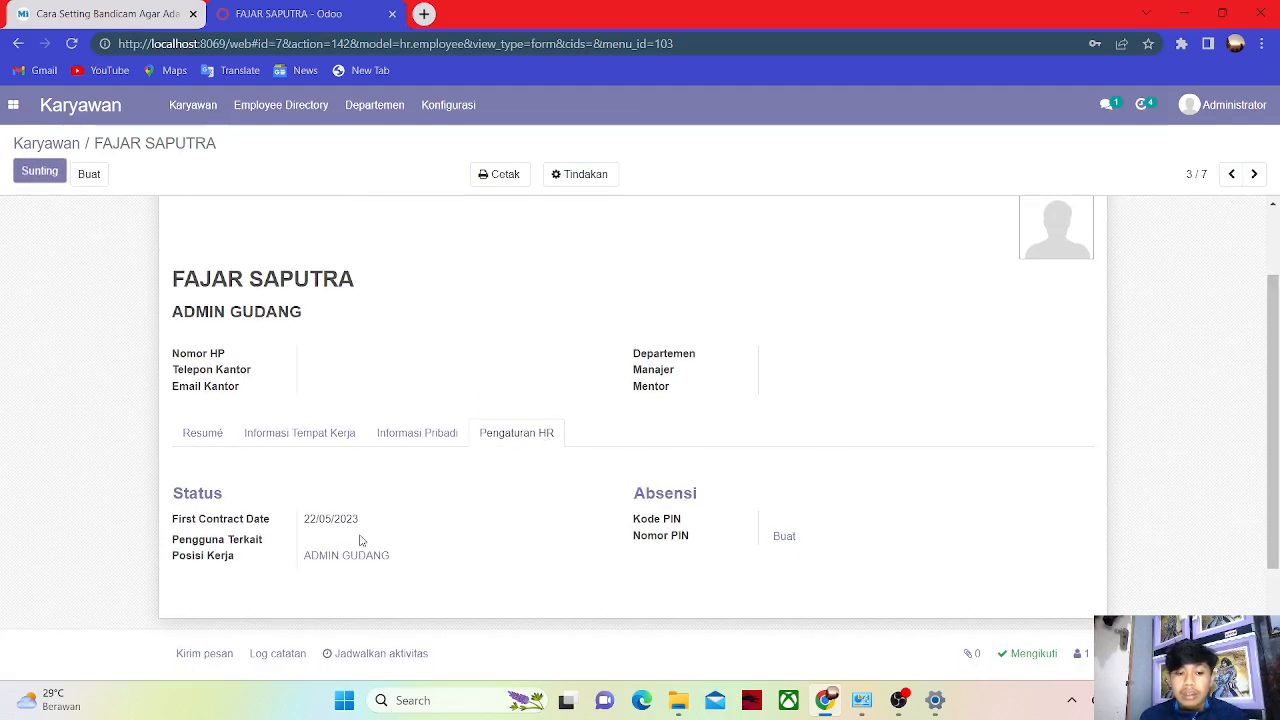
click(819, 520)
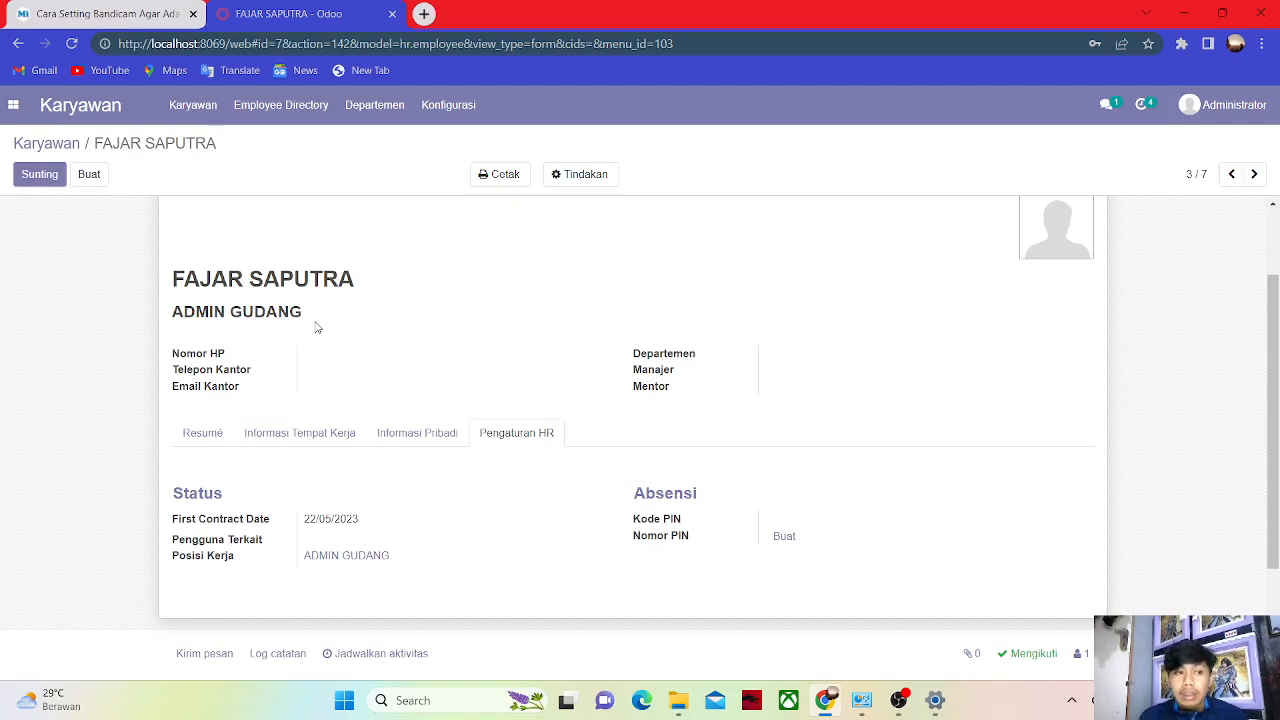
click(40, 173)
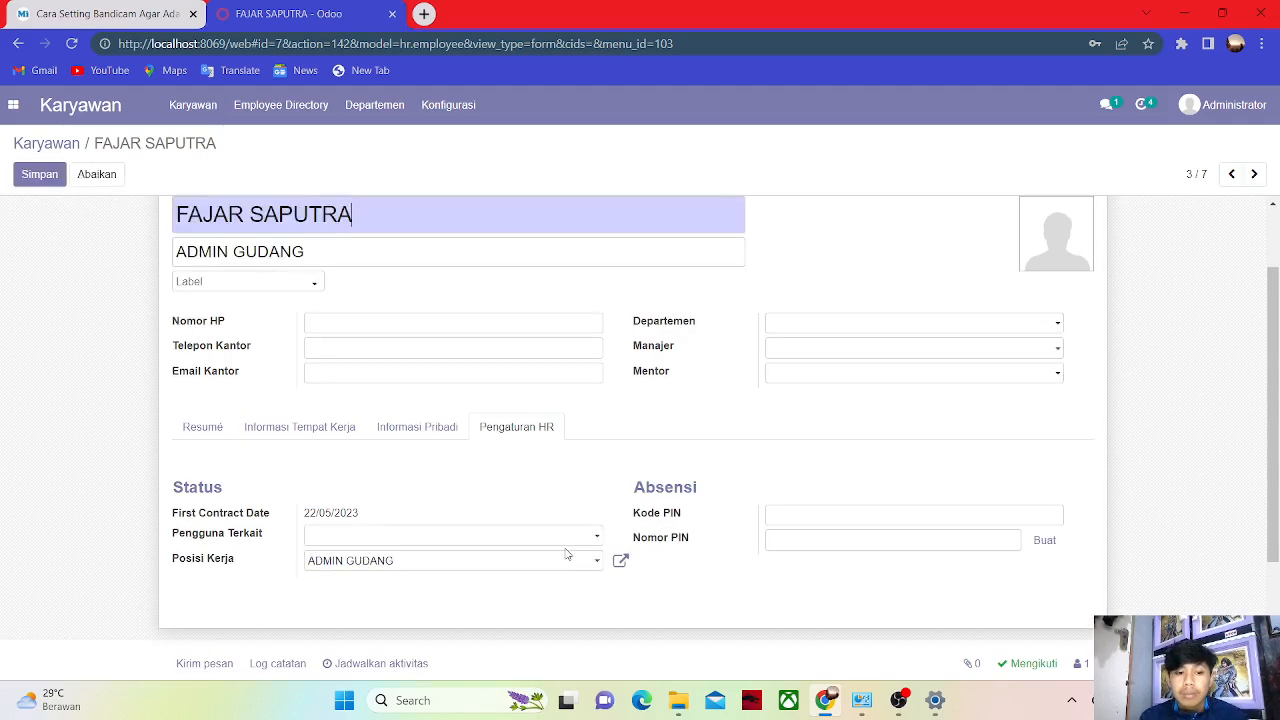
click(801, 514)
text(12345)
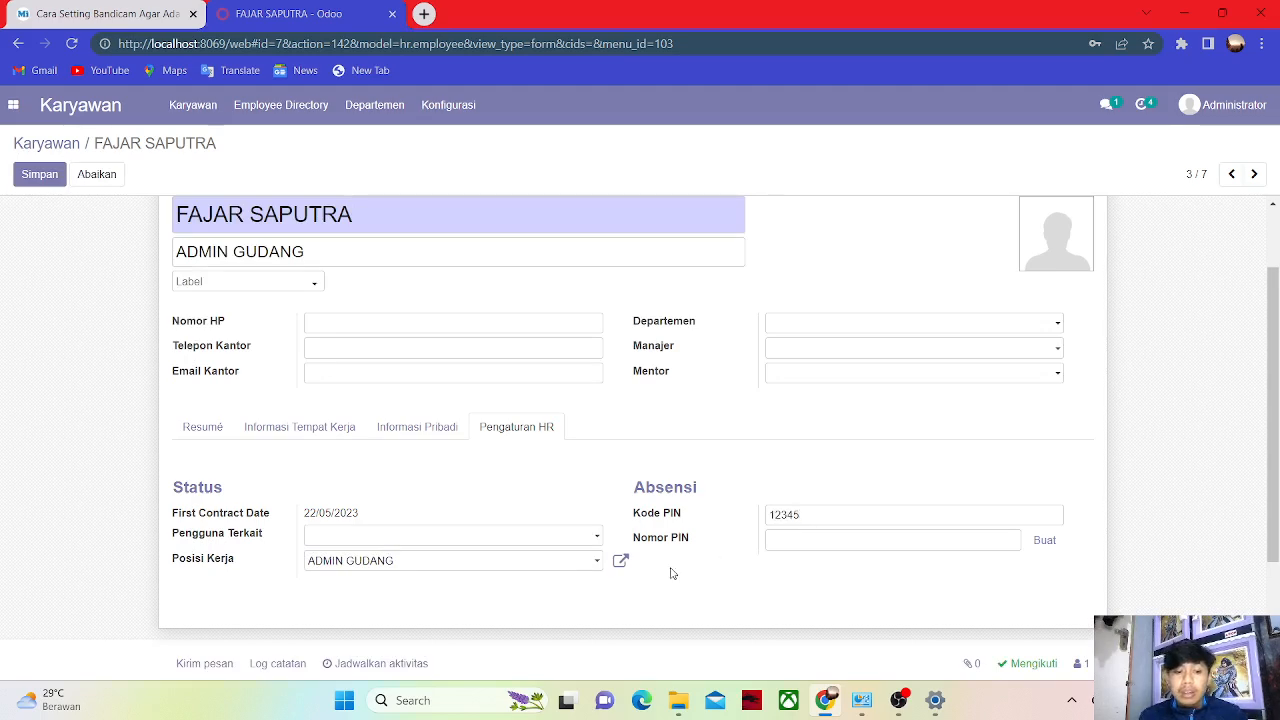
Link the employee's matching user account, generate a badge number and print the badge.
click(565, 536)
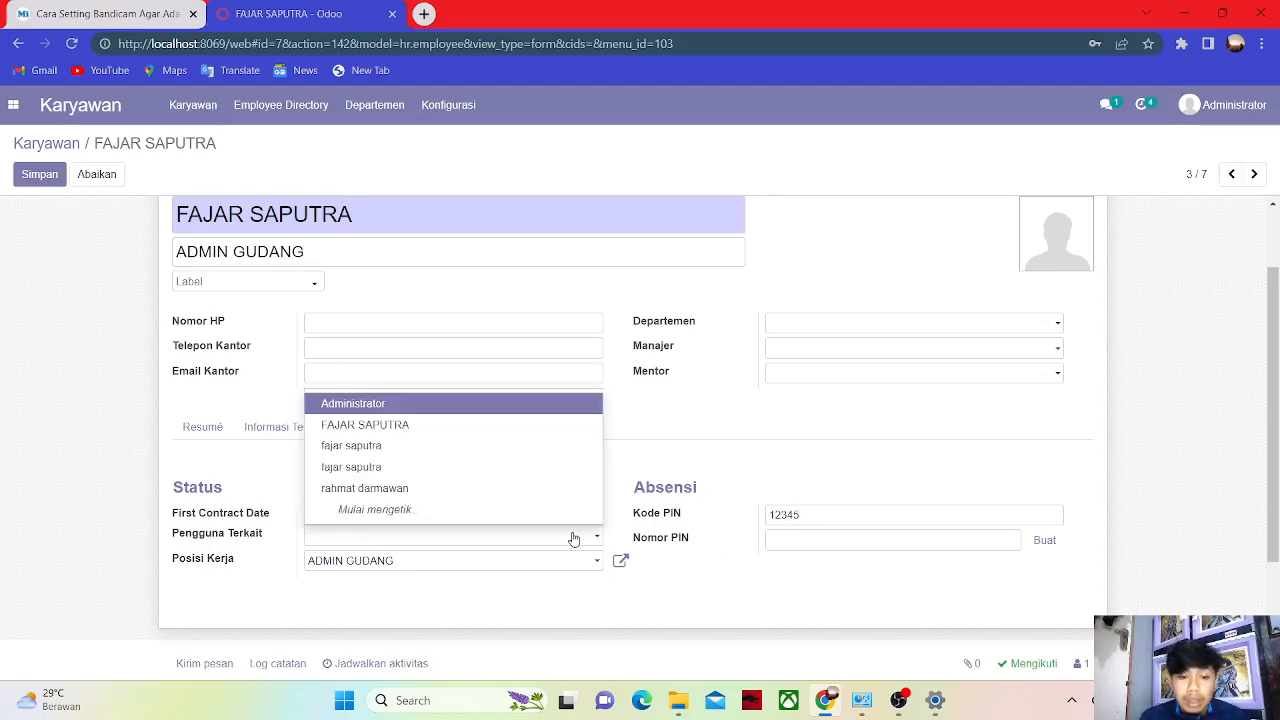
click(427, 425)
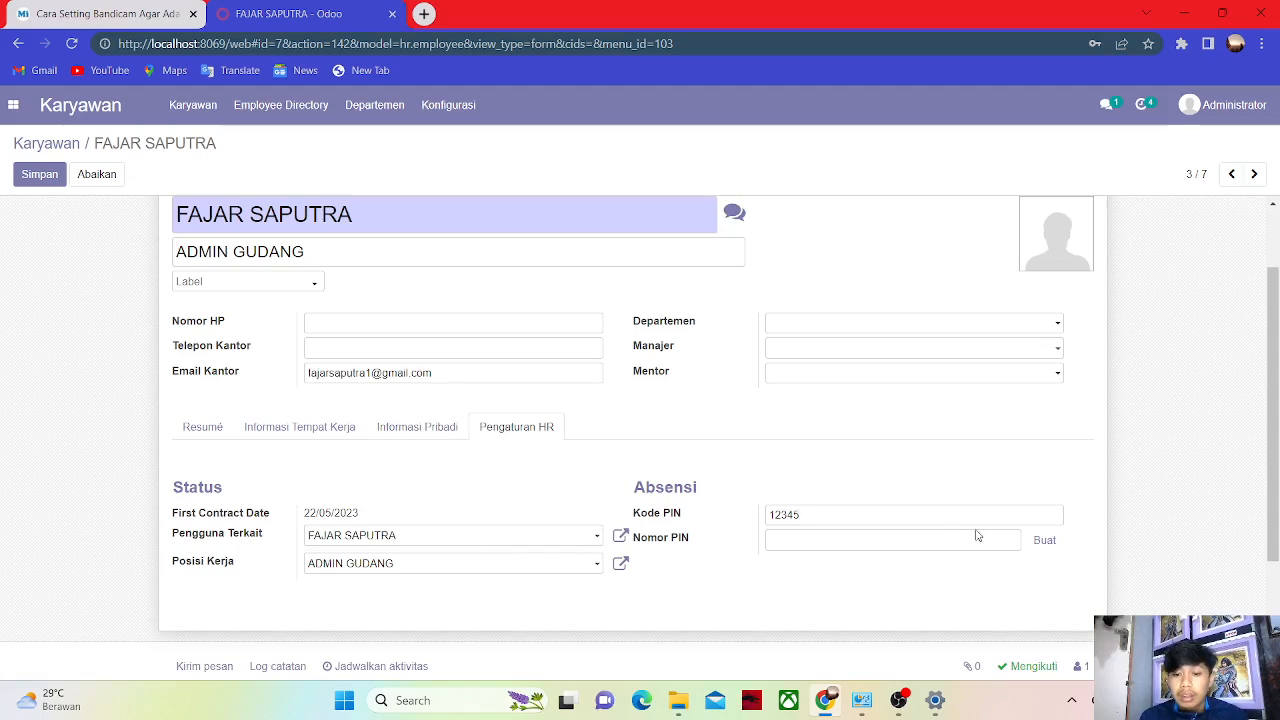
click(1048, 550)
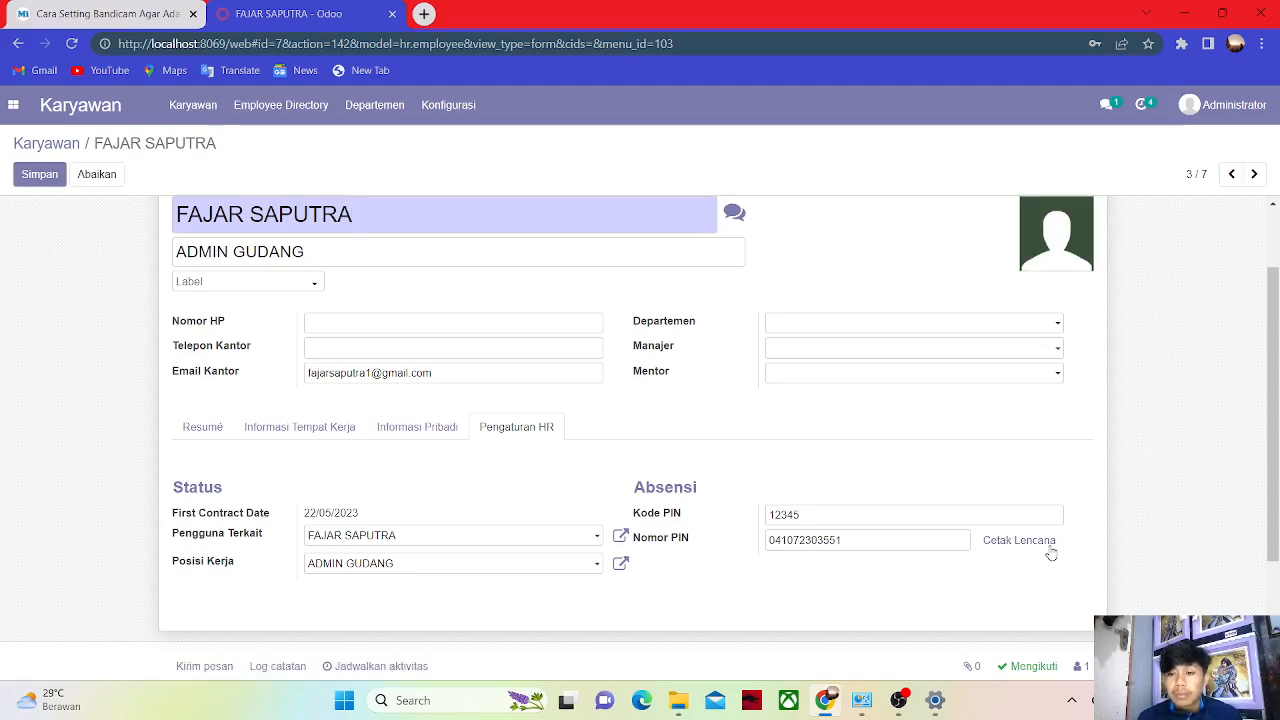
click(1037, 549)
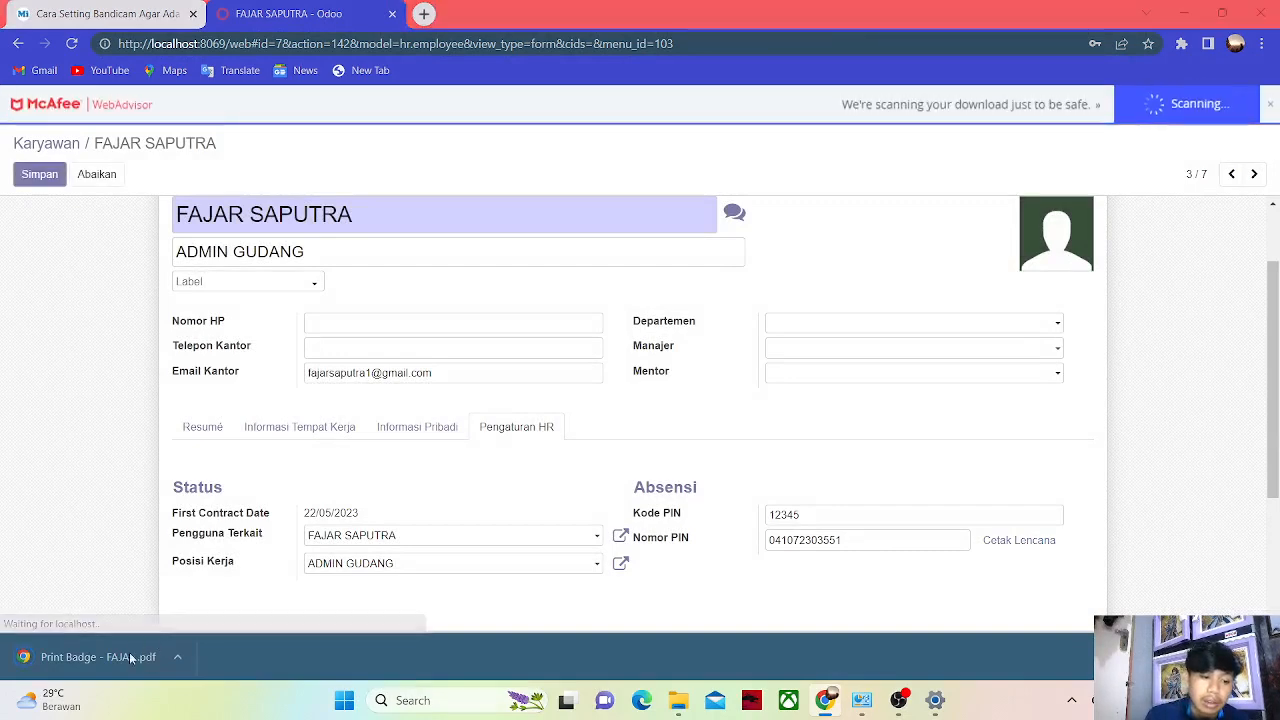
View the Print Badge PDF showing the ADMIN GUDANG ID card, then return to the employee tab.
click(125, 656)
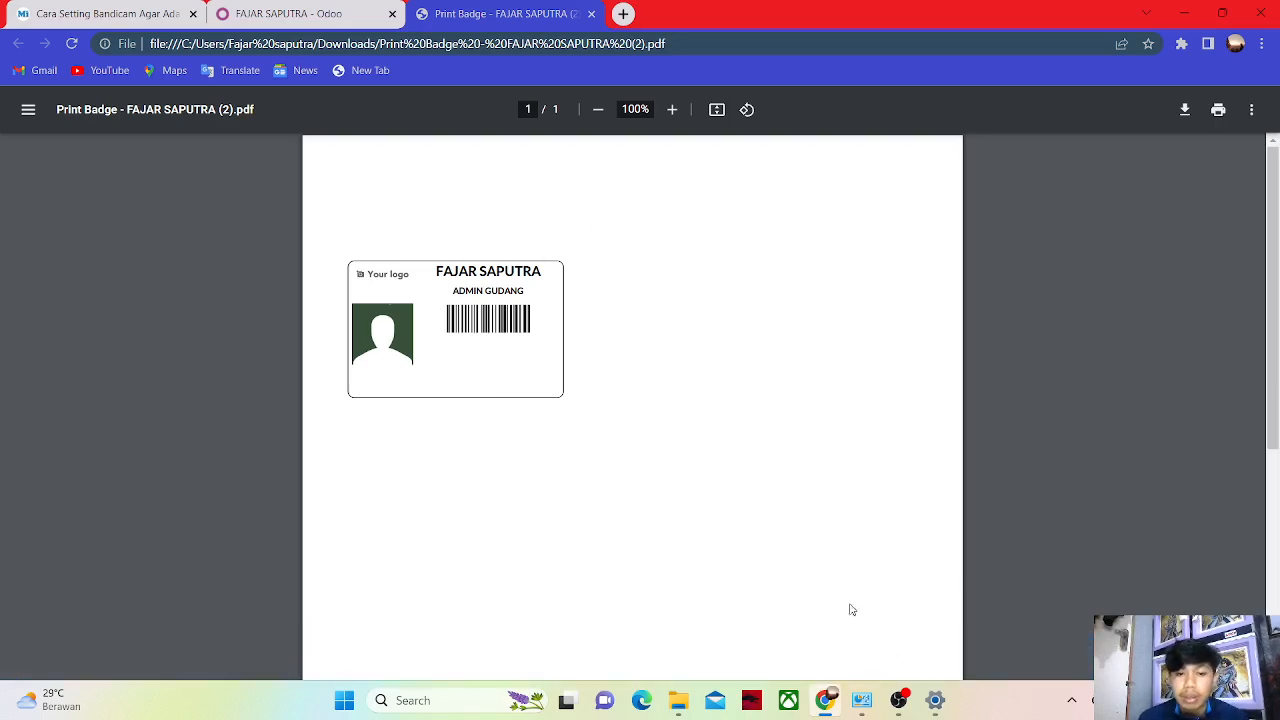
click(826, 702)
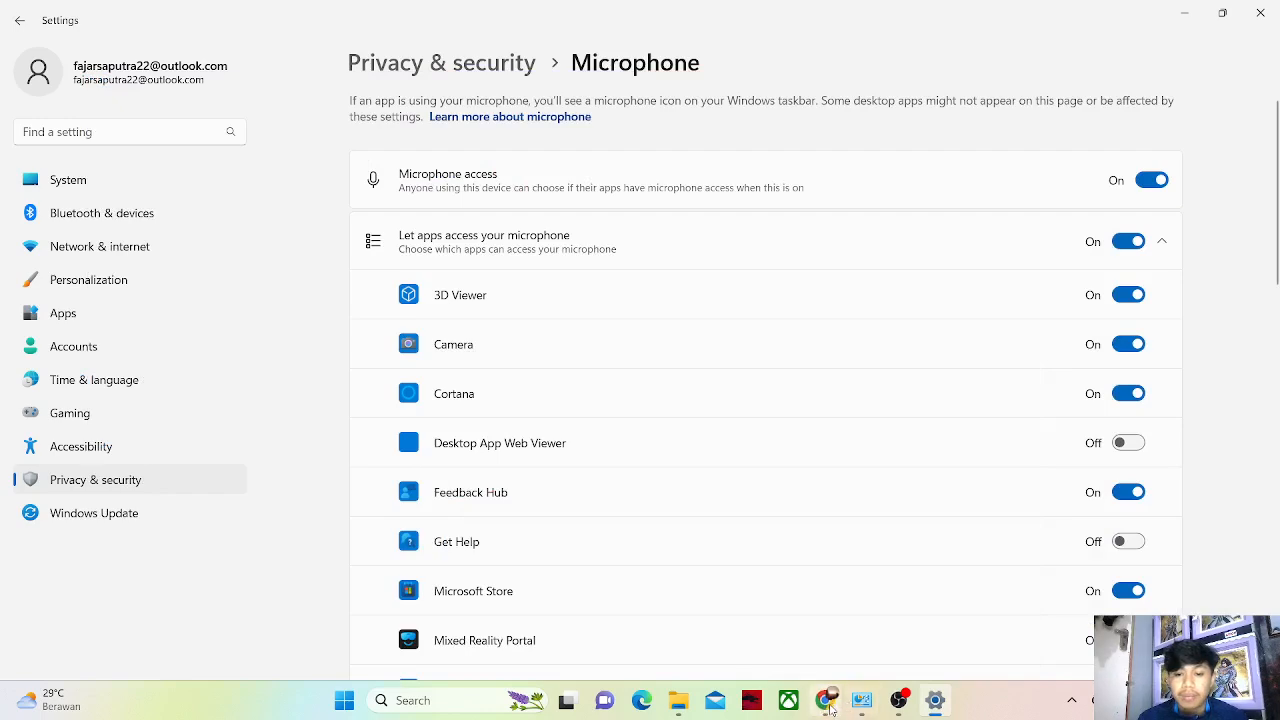
click(830, 704)
click(293, 10)
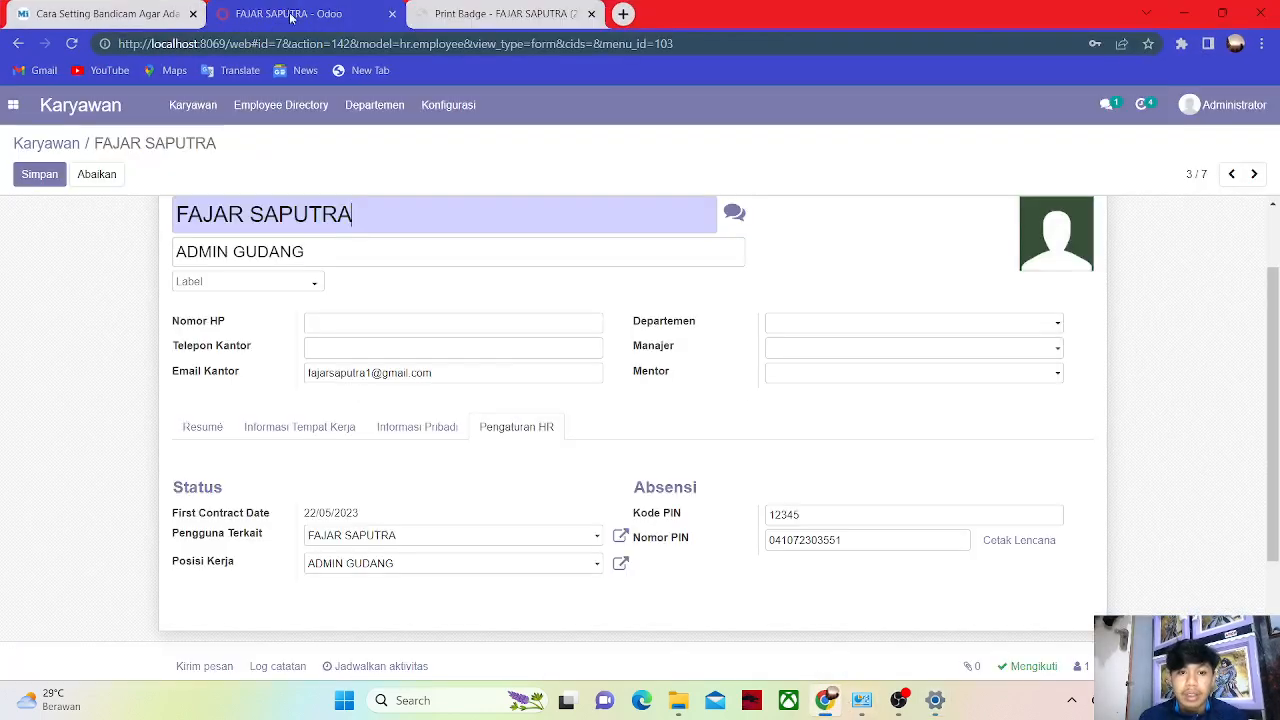
click(38, 176)
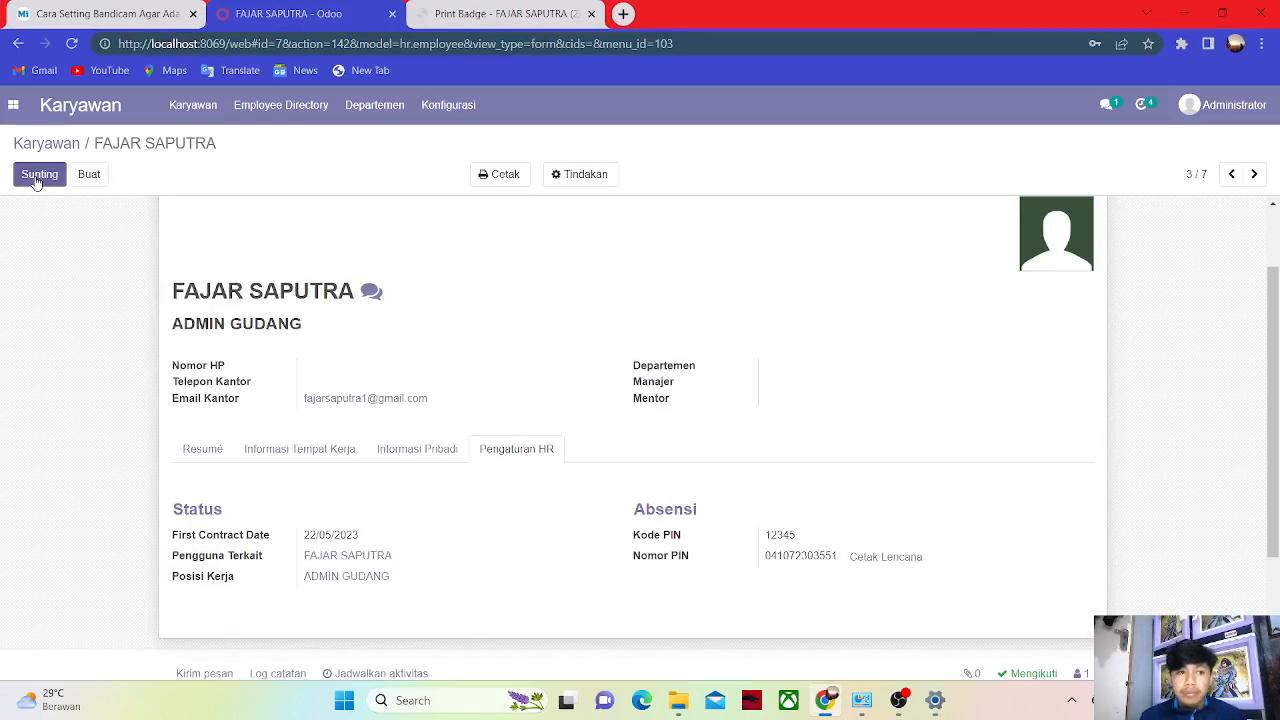
click(1225, 108)
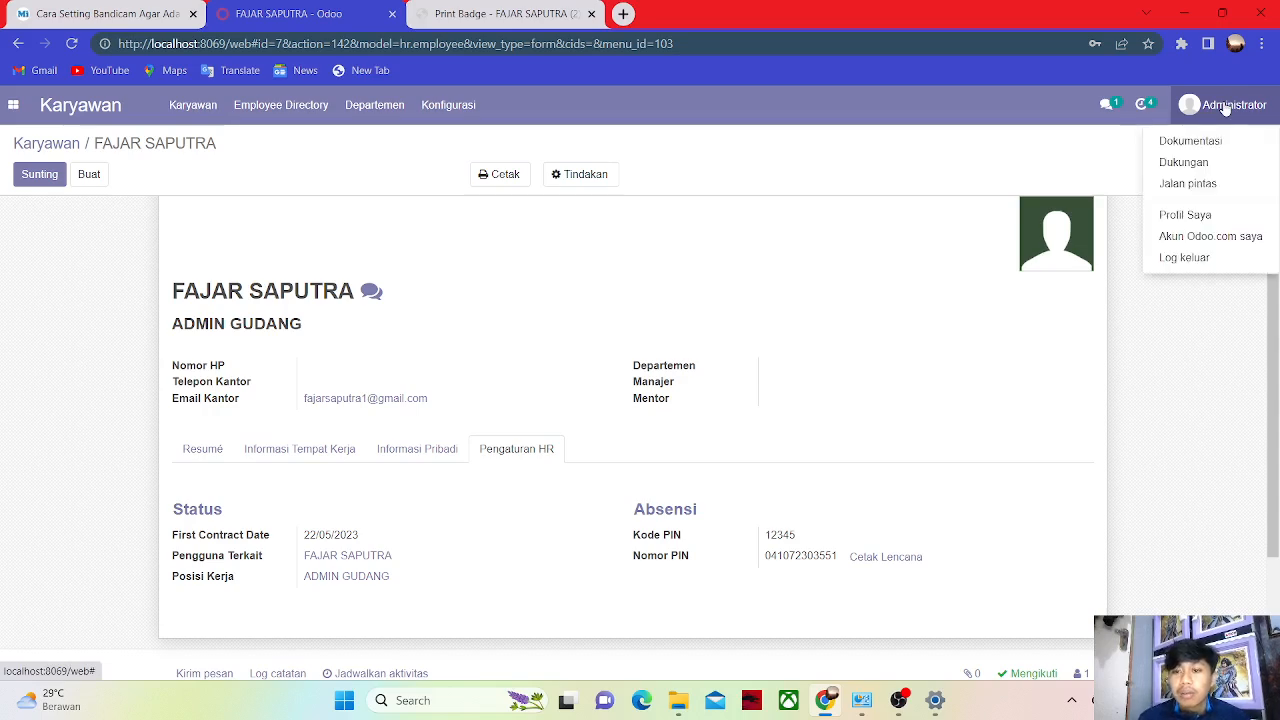
Log out of Administrator and sign in with the employee's email and password, declining Chrome's password save.
click(1186, 258)
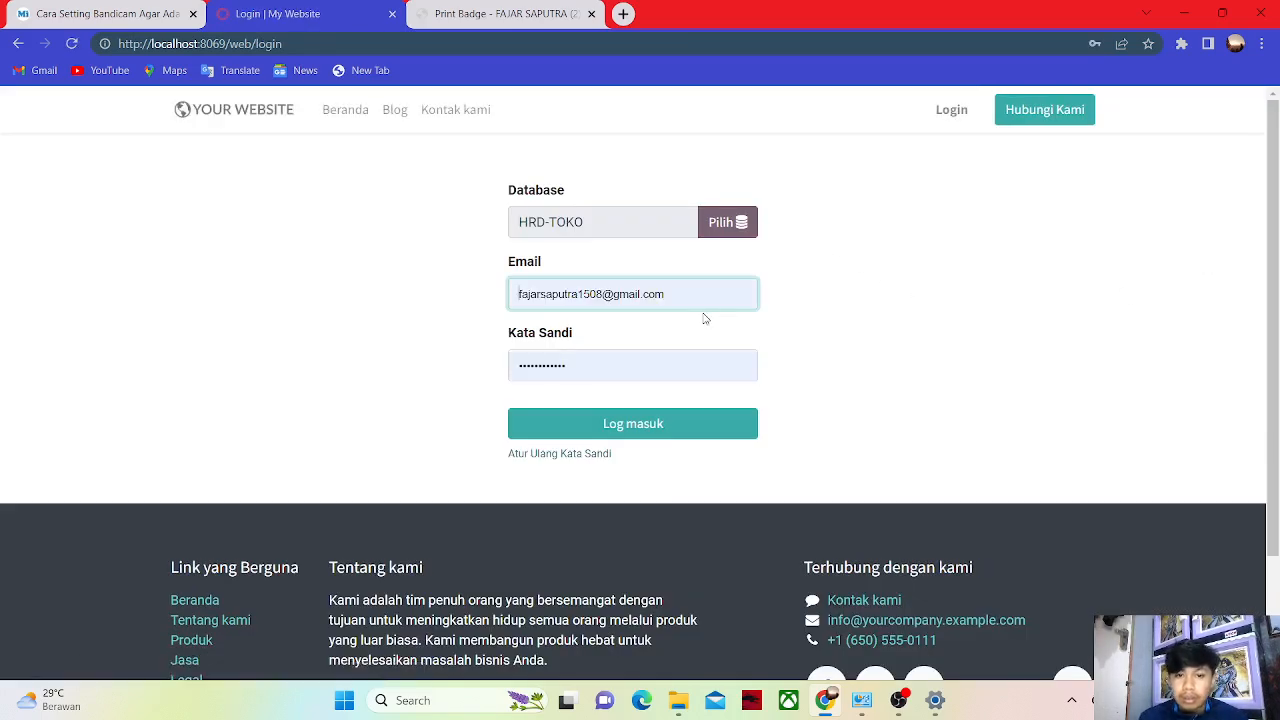
click(683, 294)
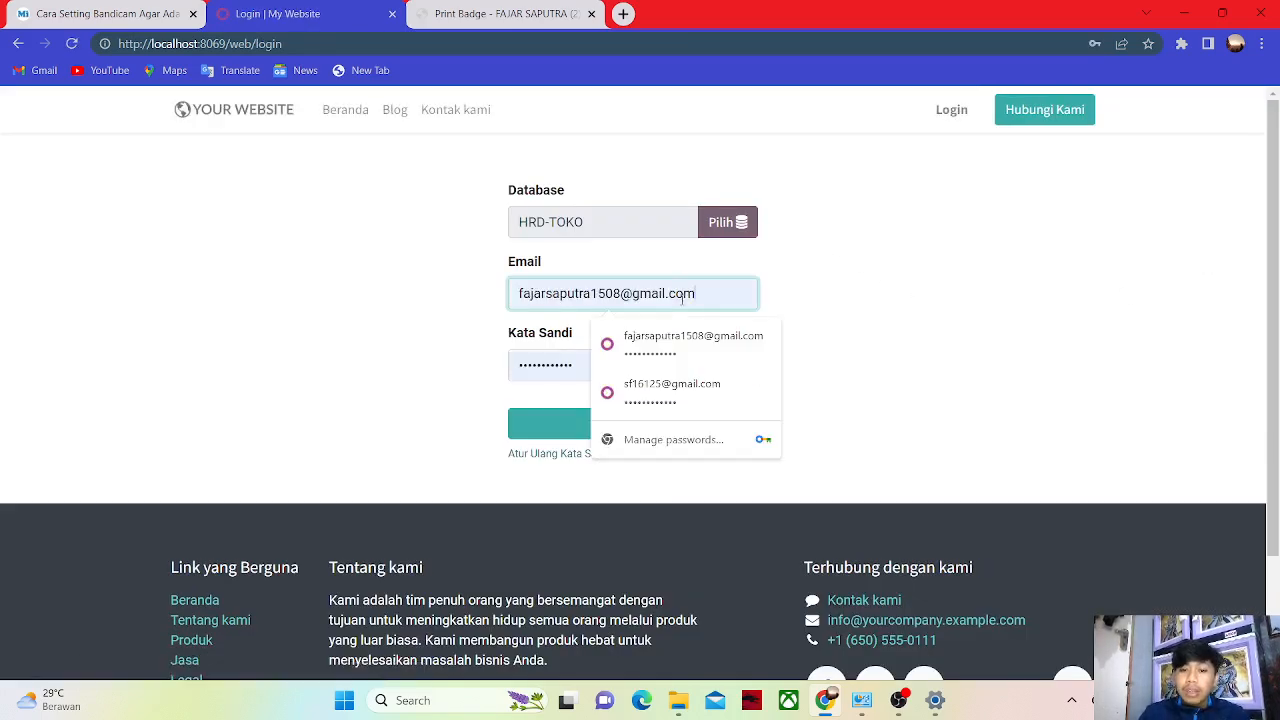
key(BackSpace)
key(BackSpace)
key(BackSpace)
key(BackSpace)
key(BackSpace)
key(BackSpace)
key(BackSpace)
key(BackSpace)
key(BackSpace)
key(BackSpace)
key(BackSpace)
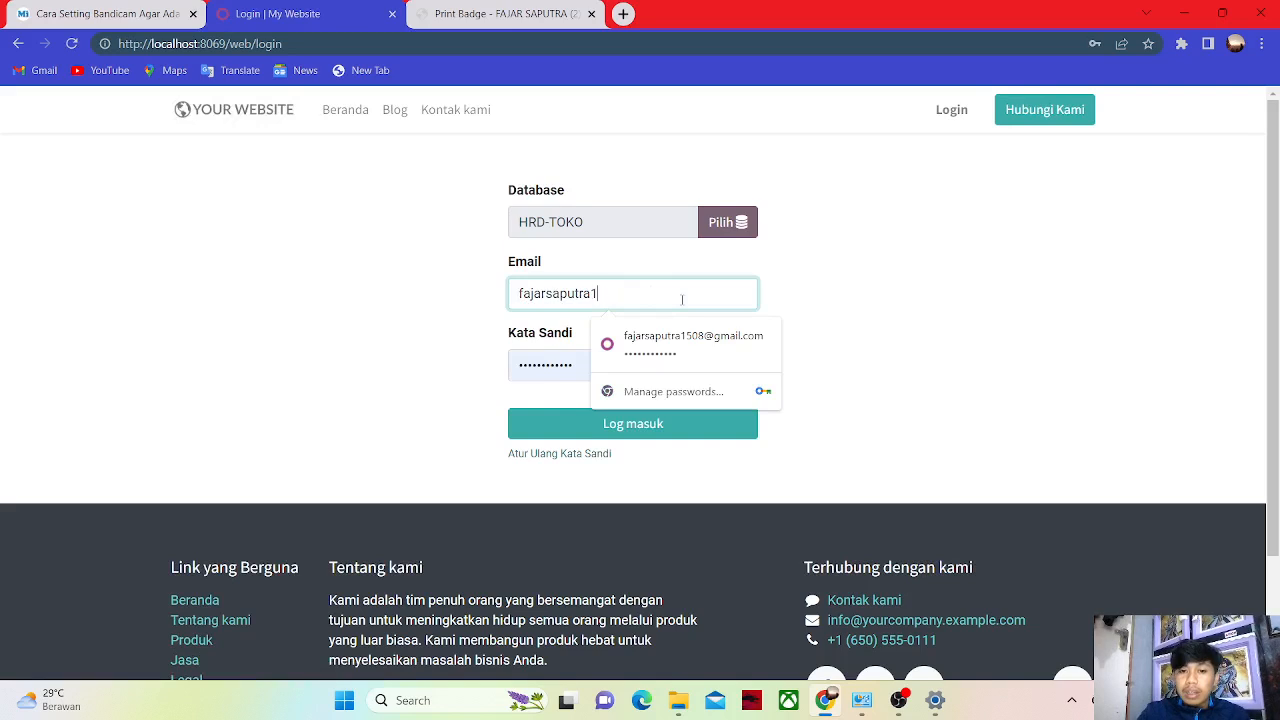
text(@gmail.c)
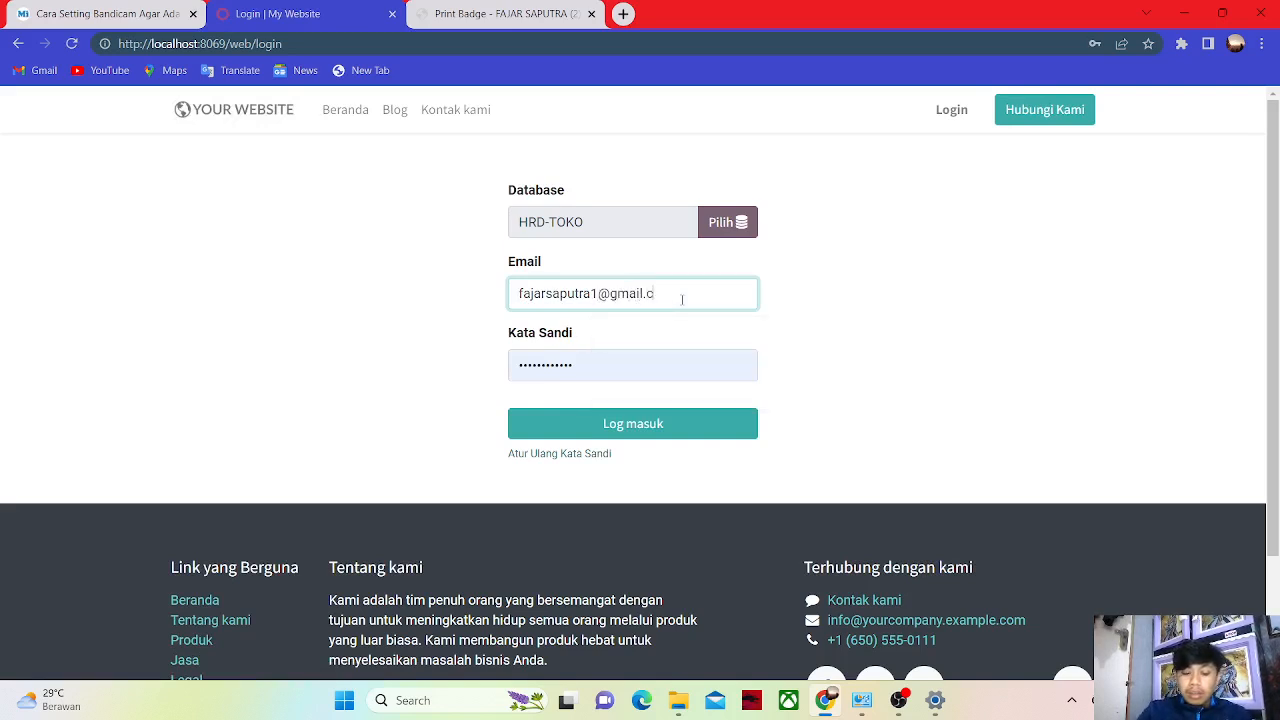
text(om)
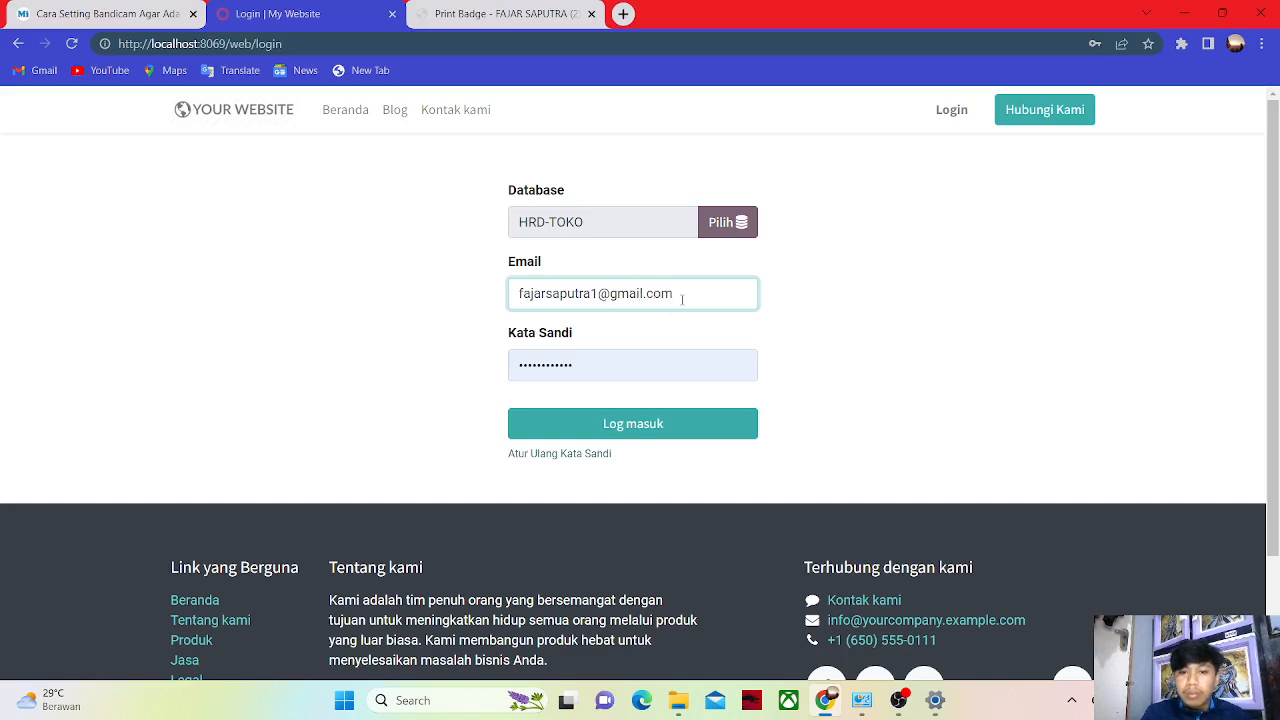
click(614, 361)
key(BackSpace)
key(BackSpace)
key(BackSpace)
key(BackSpace)
key(BackSpace)
key(BackSpace)
key(BackSpace)
key(BackSpace)
key(BackSpace)
key(BackSpace)
key(BackSpace)
key(BackSpace)
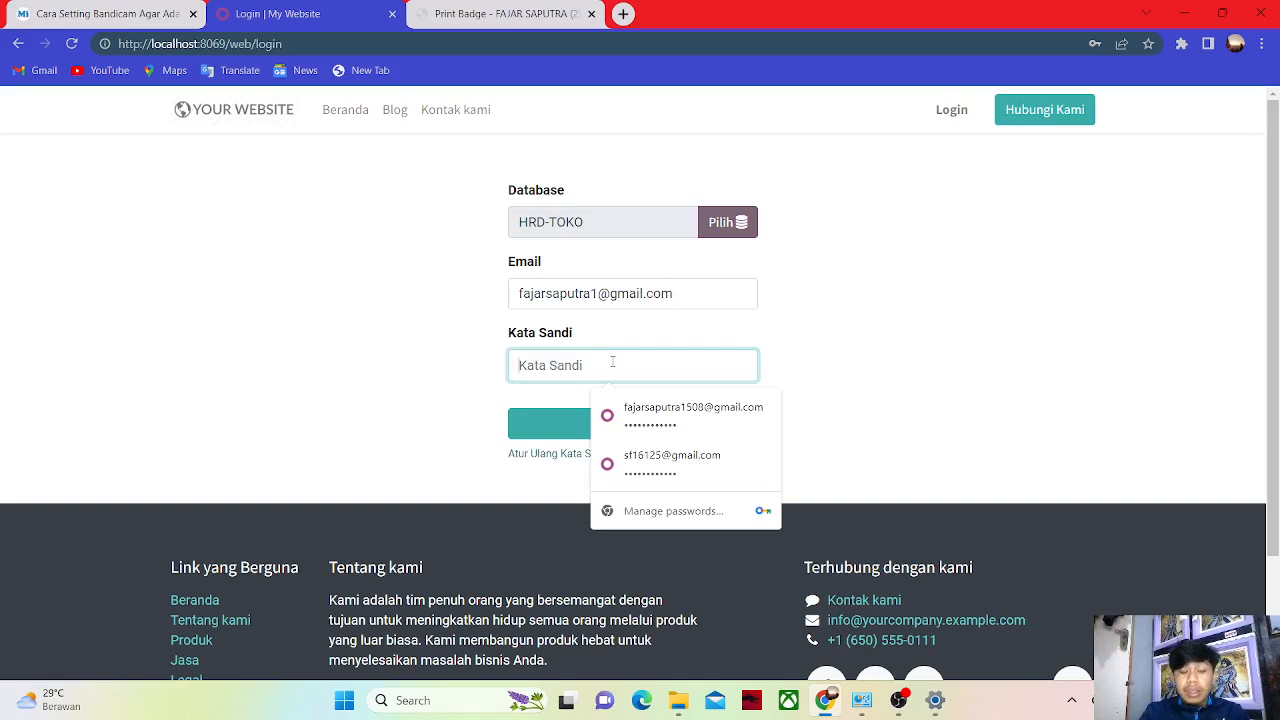
text(1)
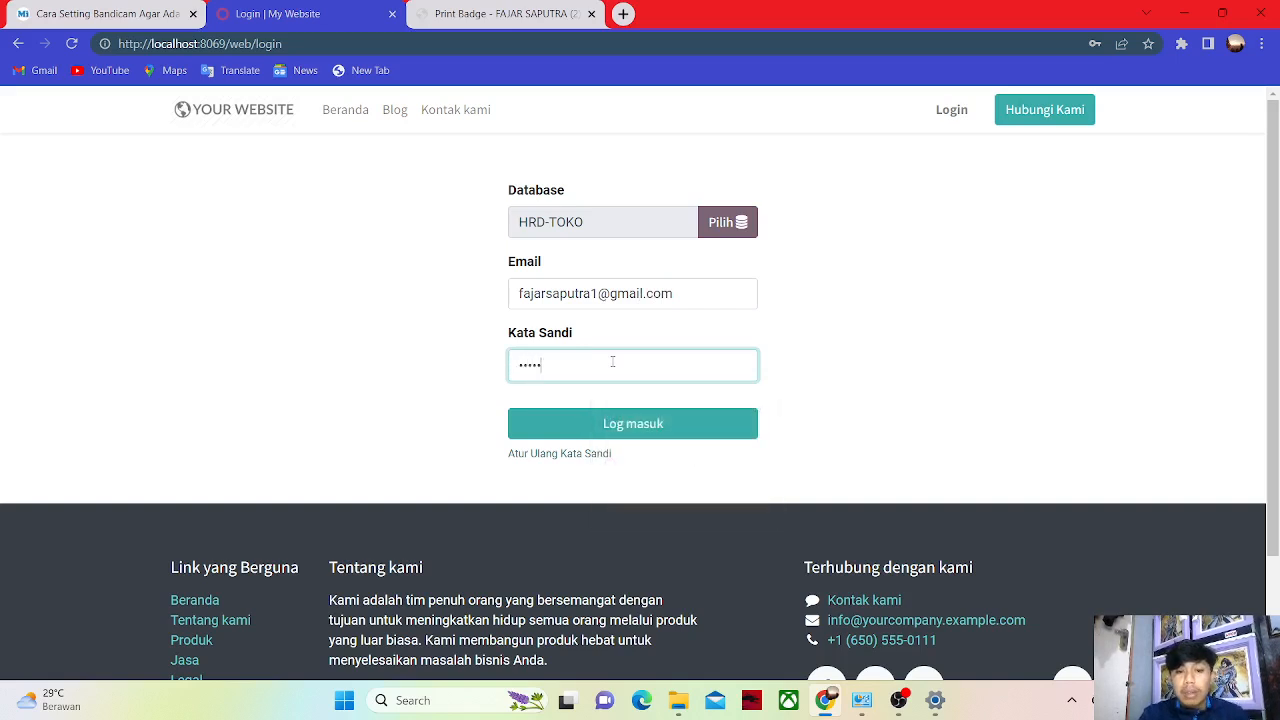
click(636, 432)
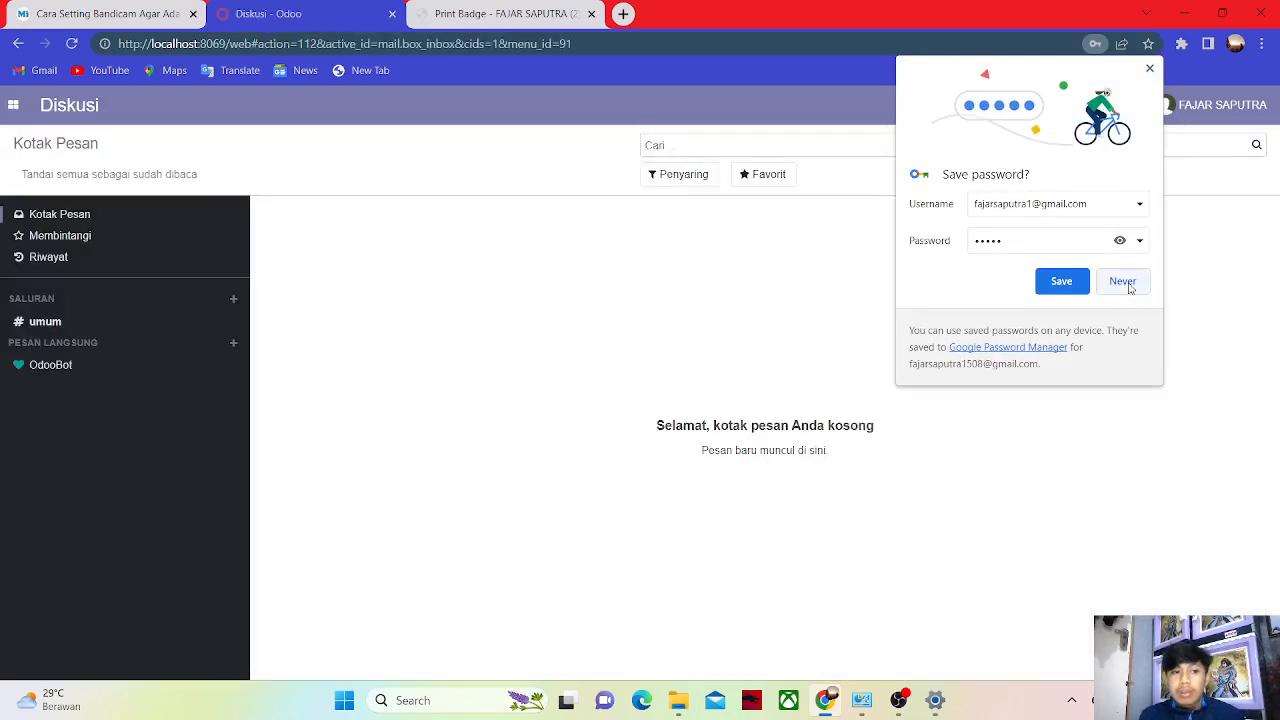
click(1122, 281)
Open the Absensi app and check the employee in, then out.
click(13, 108)
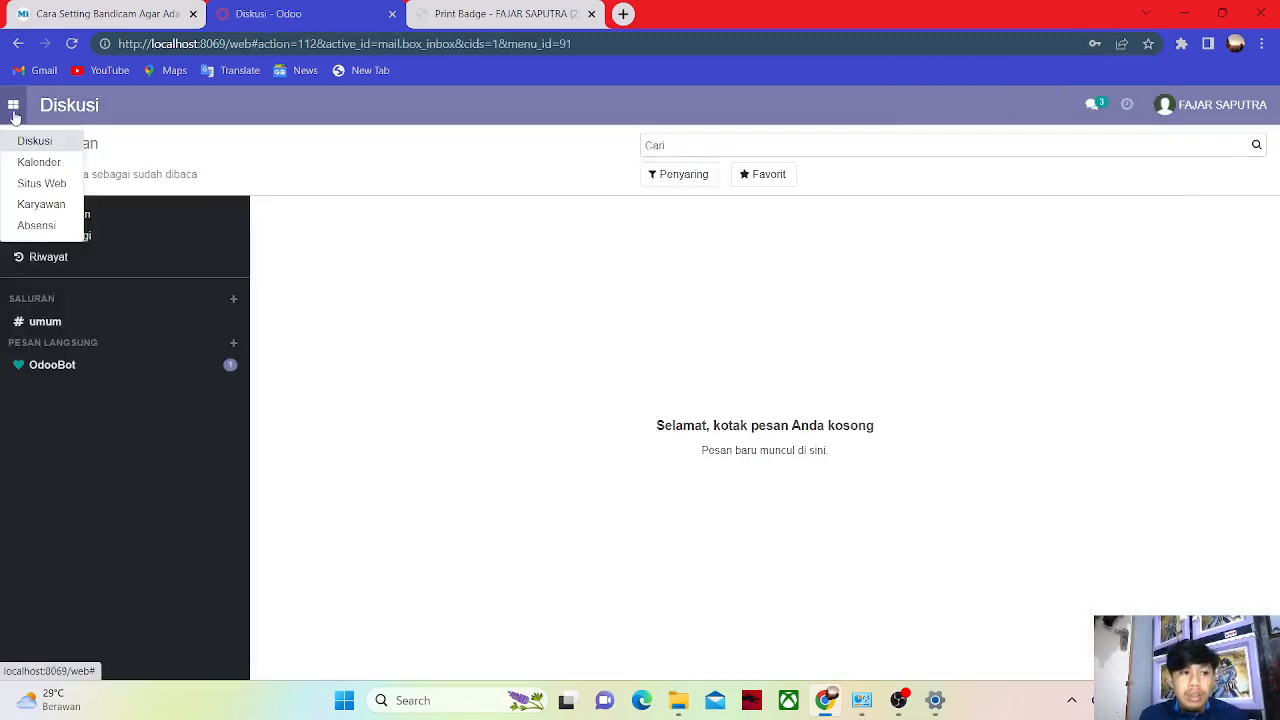
click(37, 226)
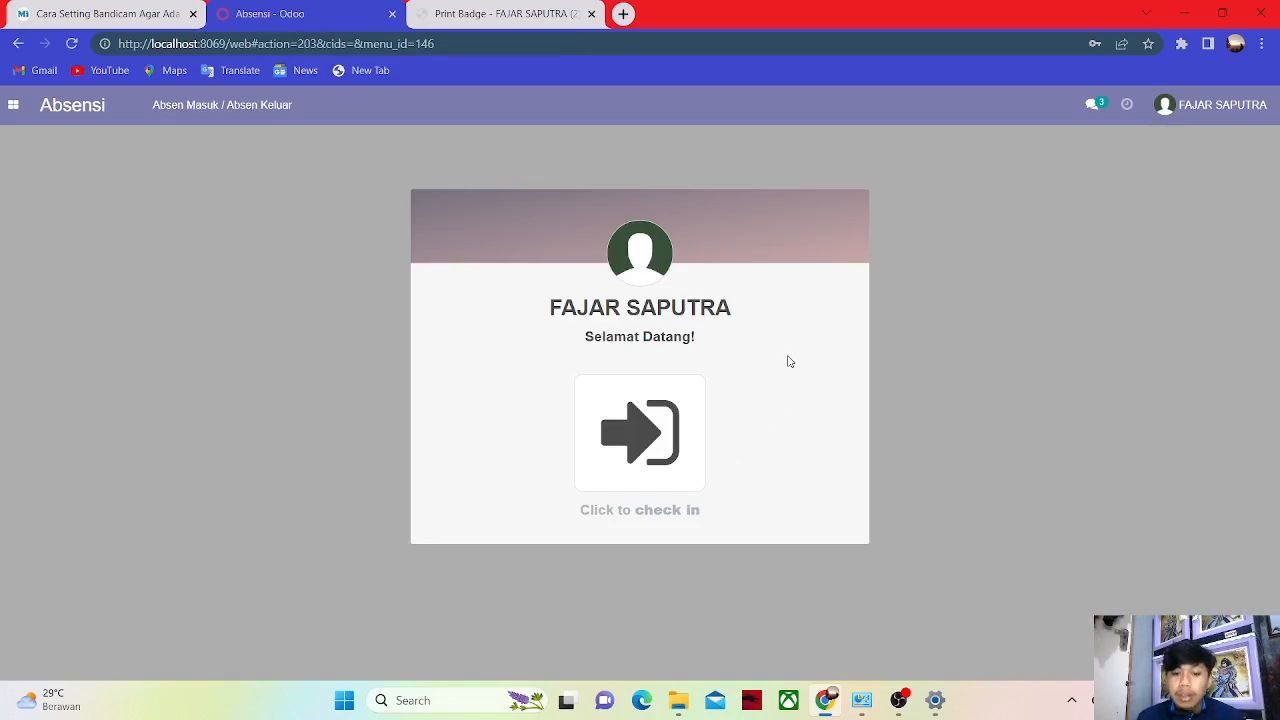
click(670, 447)
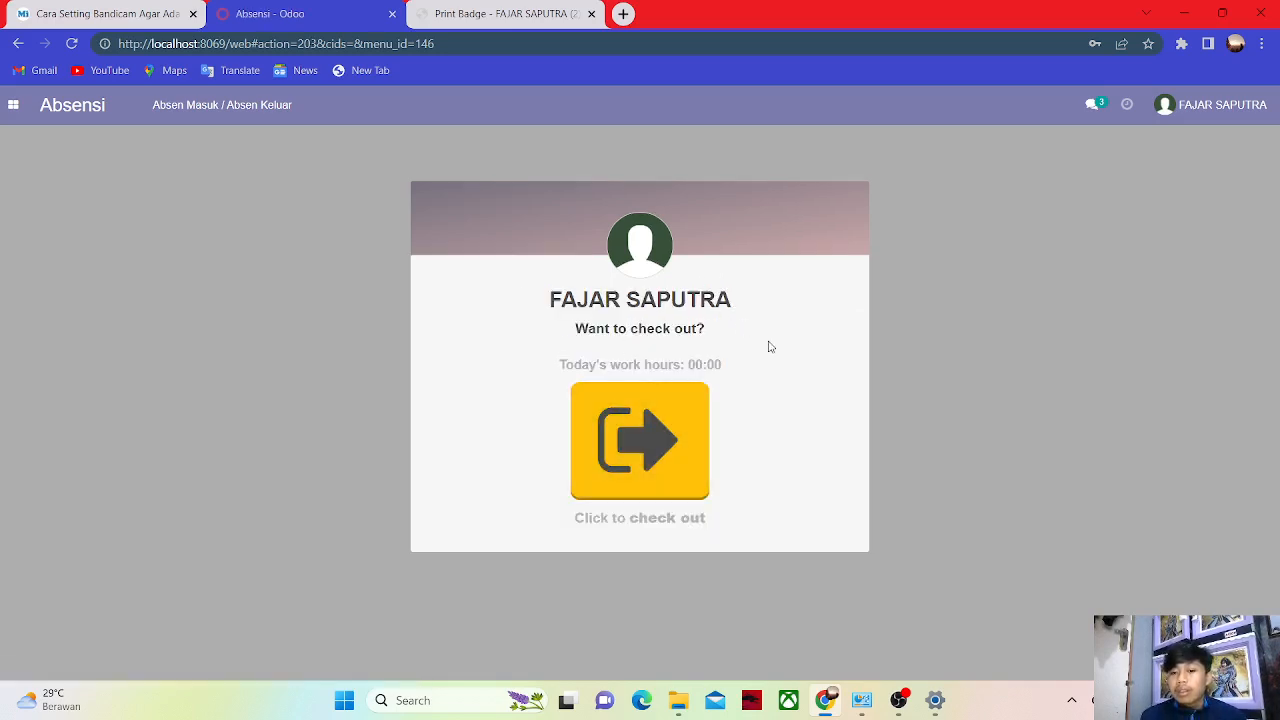
click(678, 444)
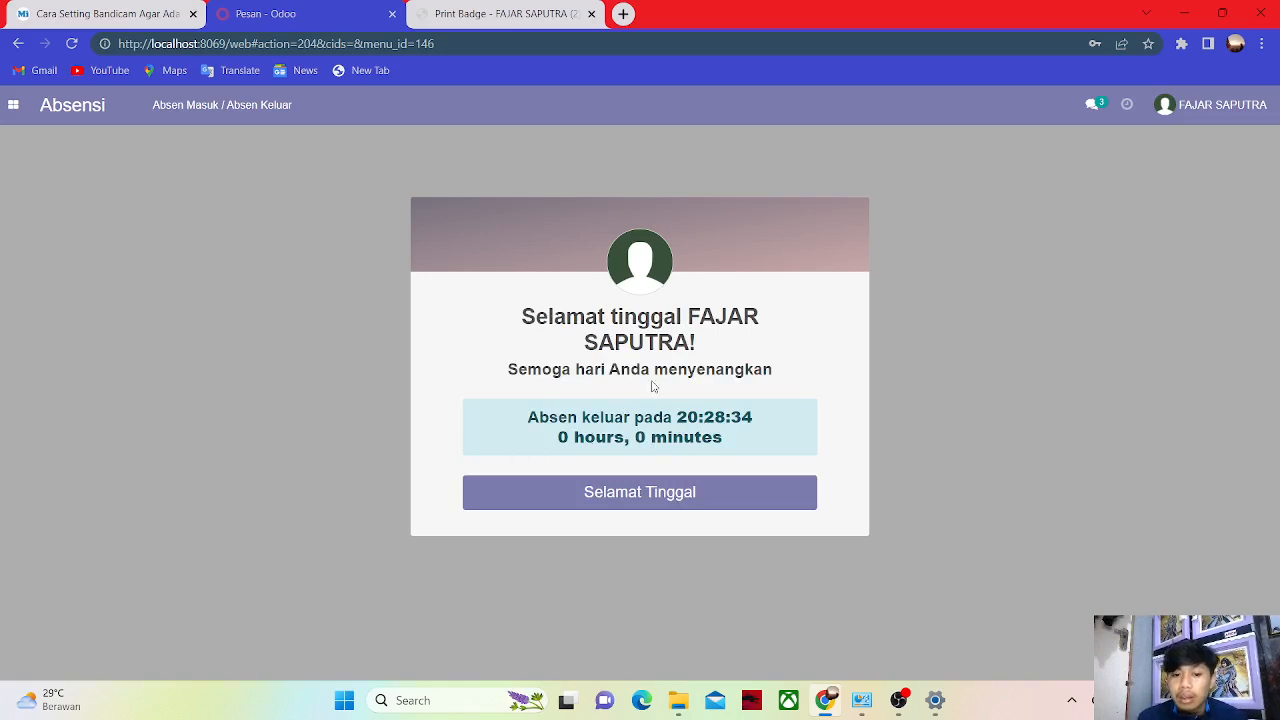
Check the employee in again at 20:28:41 and out at 20:28:44.
click(565, 489)
click(642, 465)
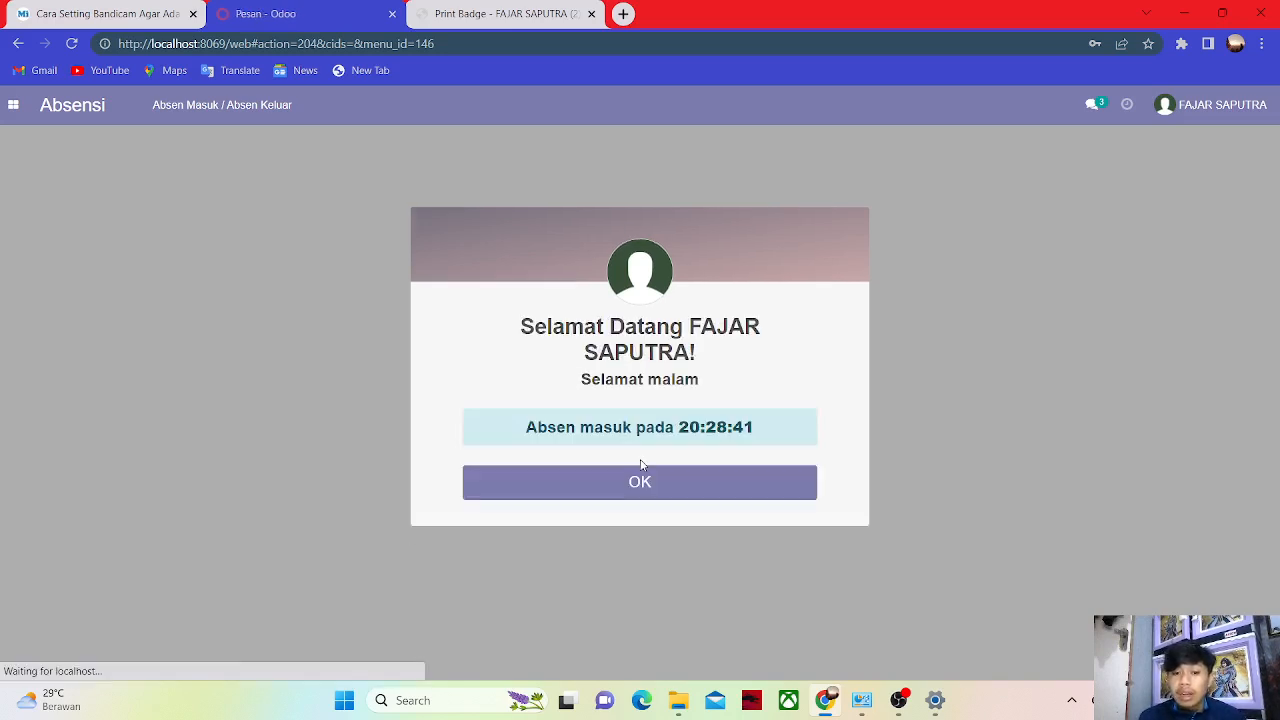
click(657, 484)
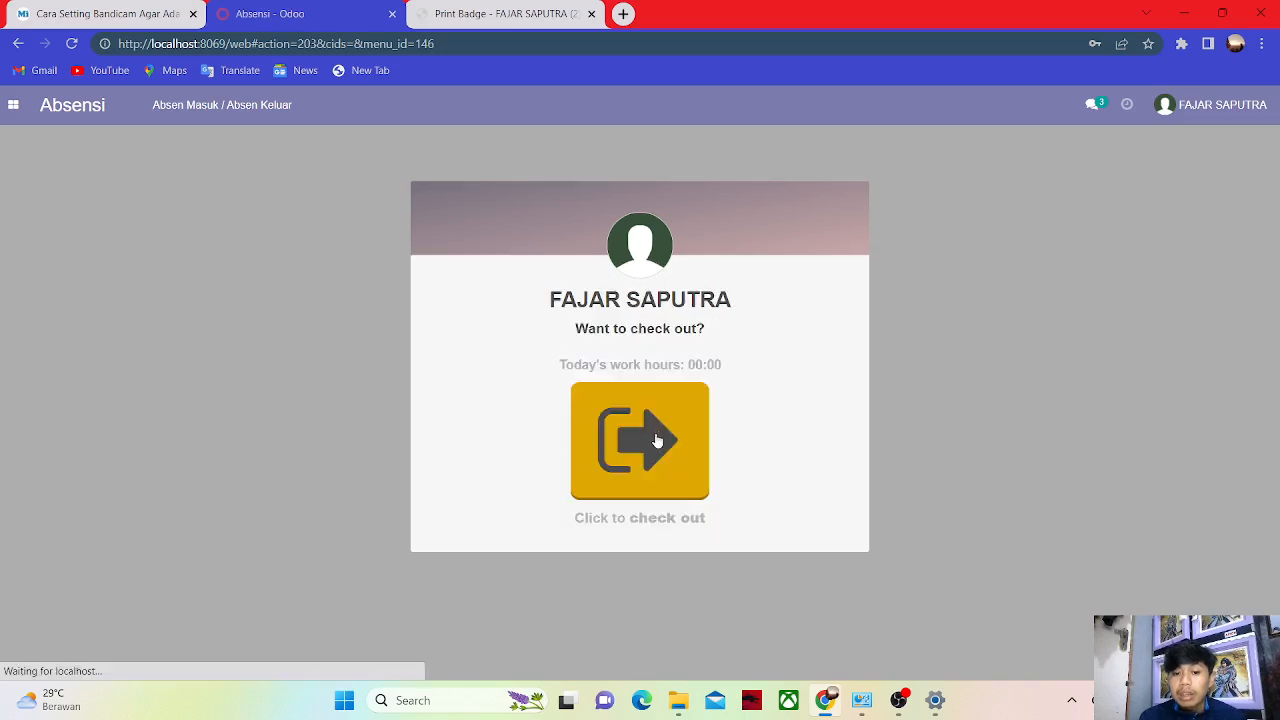
click(657, 443)
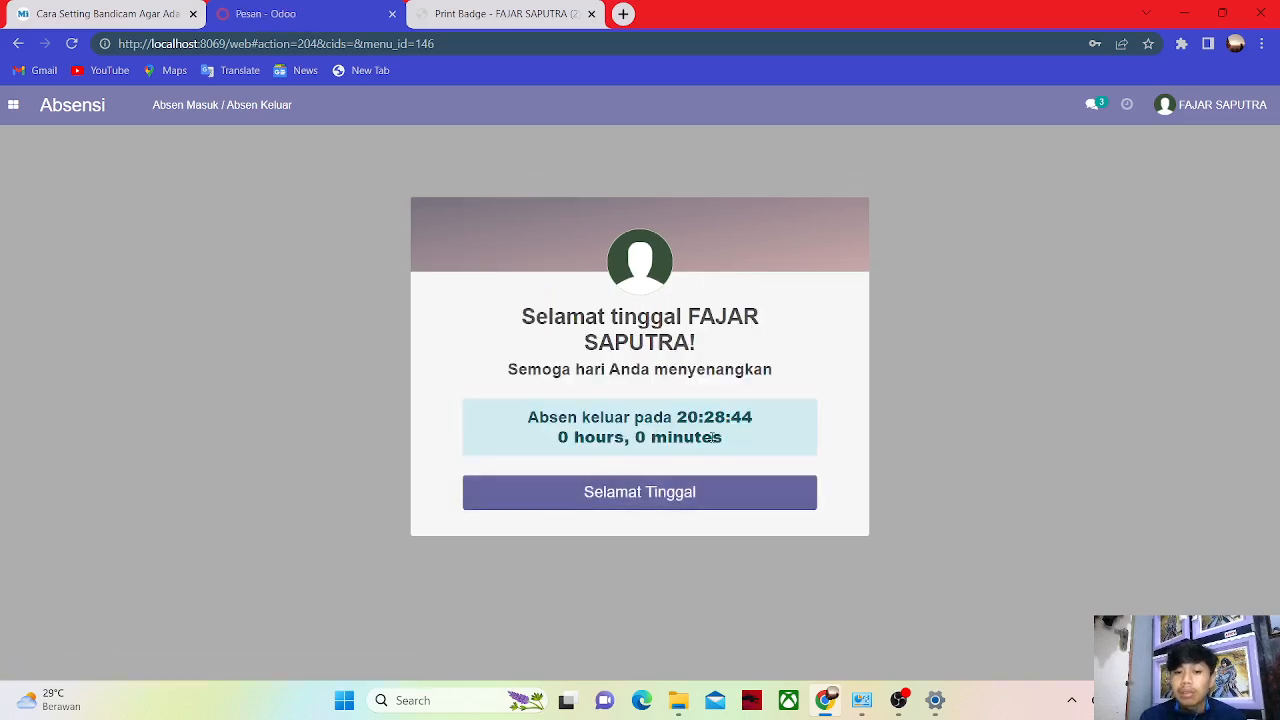